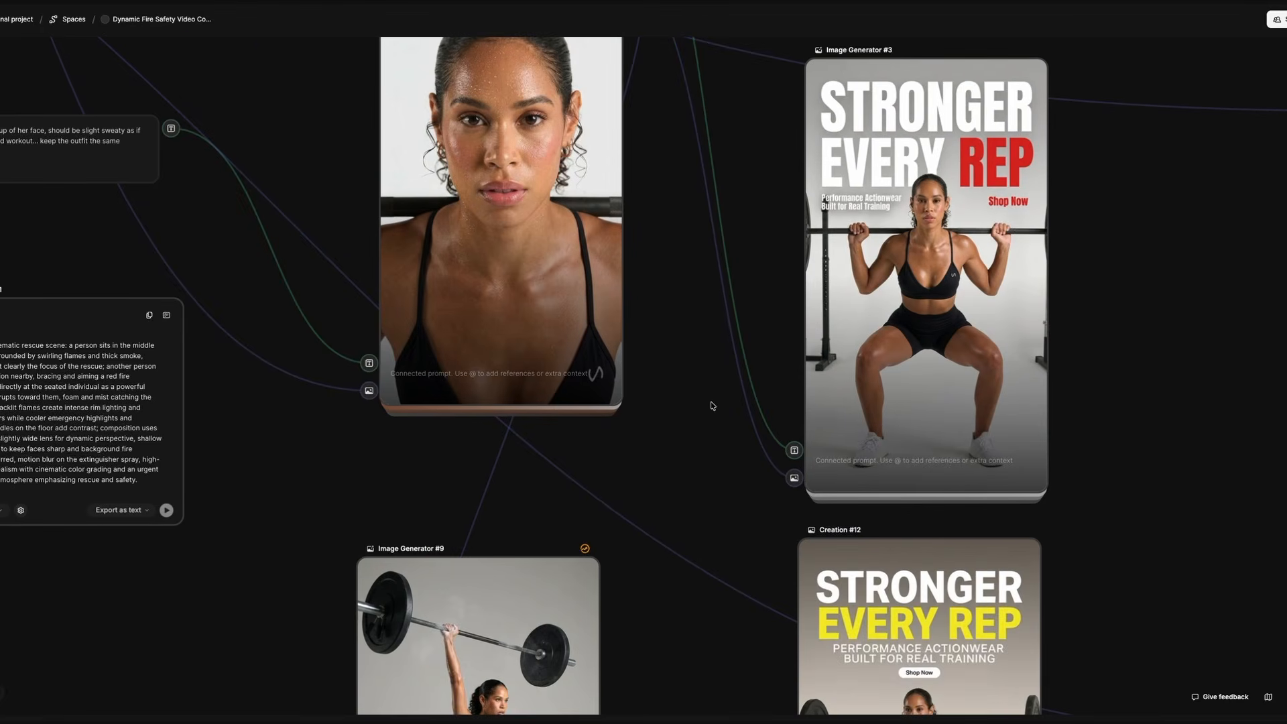
scroll(712, 493, "down", 6)
left_click_drag(703, 648, 735, 440)
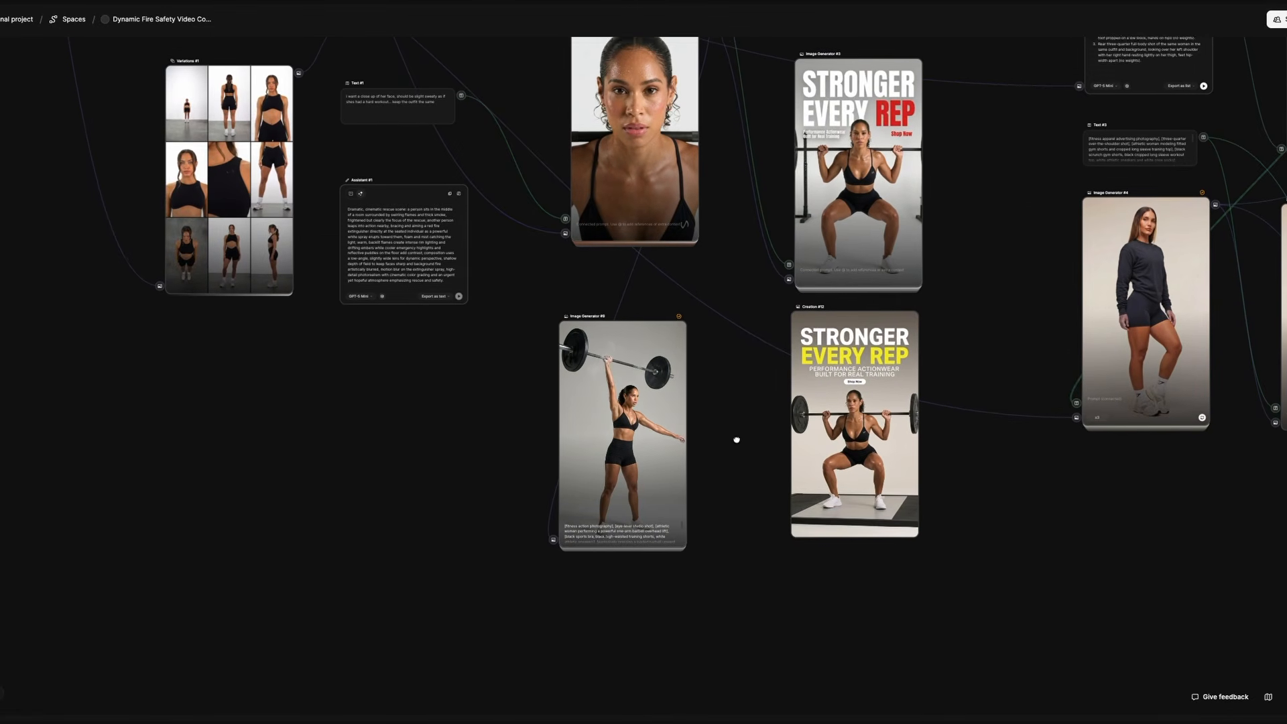
left_click_drag(726, 495, 715, 411)
scroll(630, 391, "up", 4)
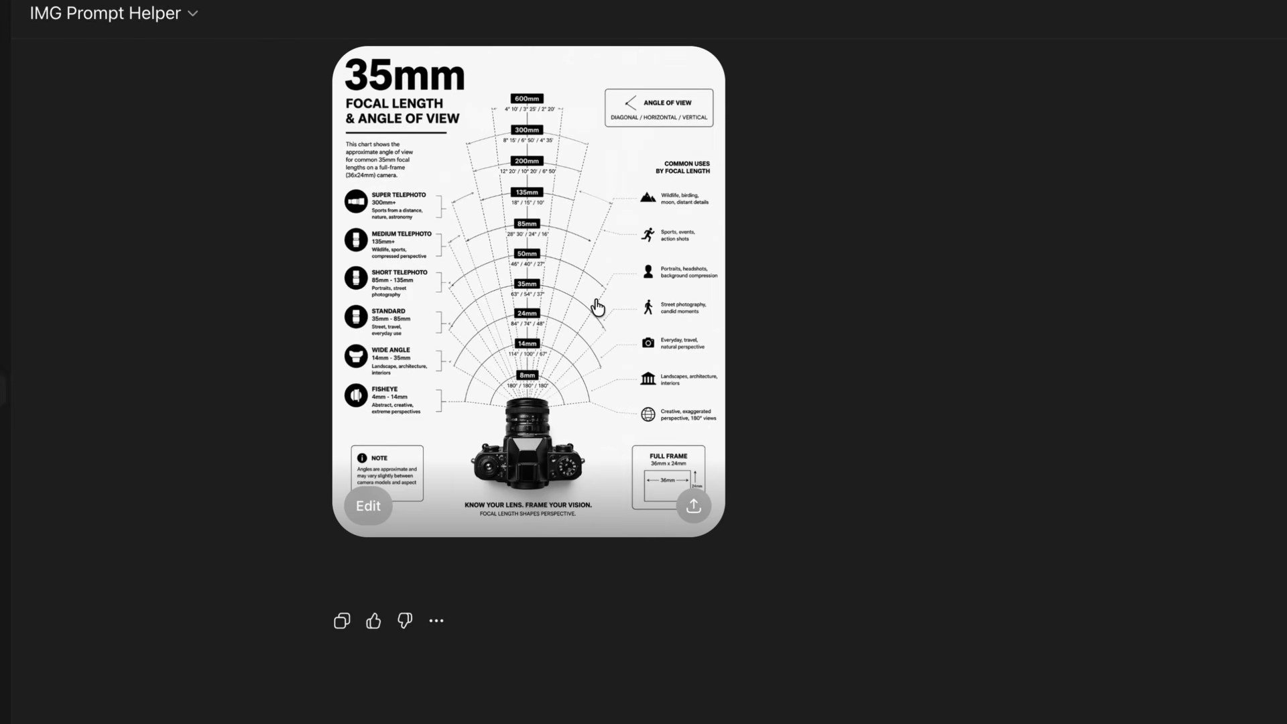
left_click(598, 307)
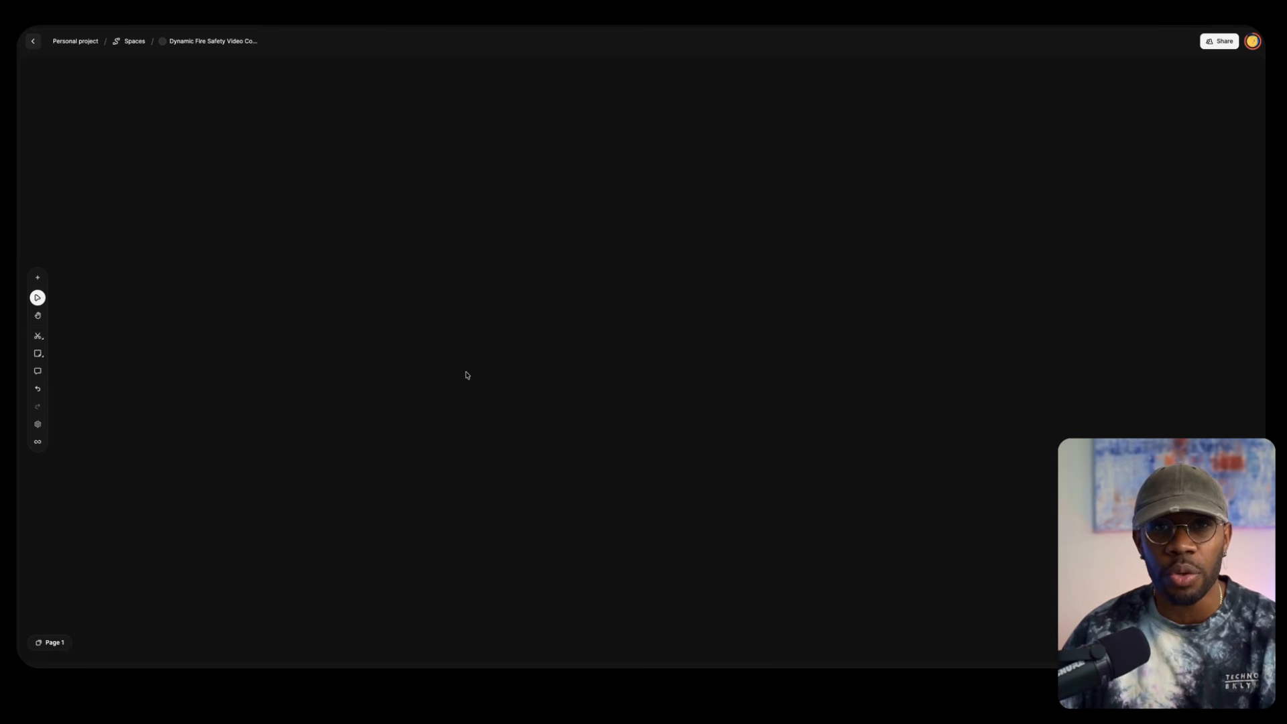
Add an Image Generator node to the blank canvas and clear the placeholder text from its prompt
double_click(340, 311)
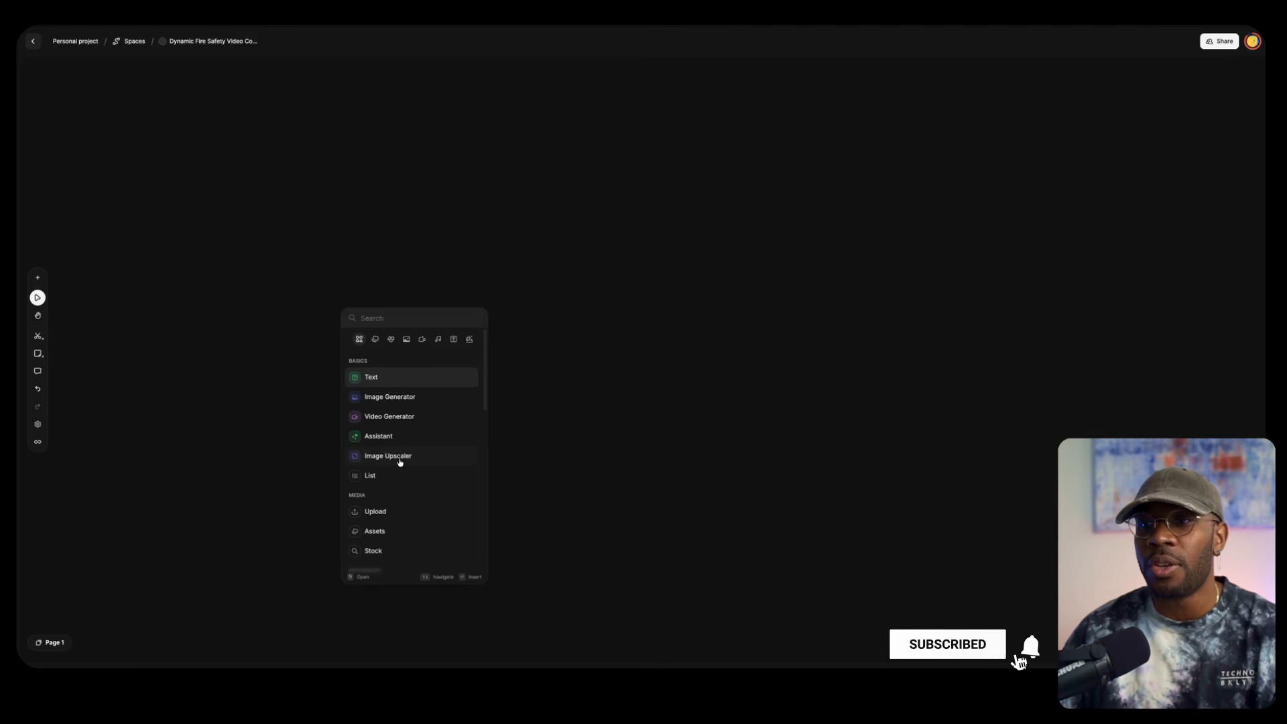
mouse_move(396, 472)
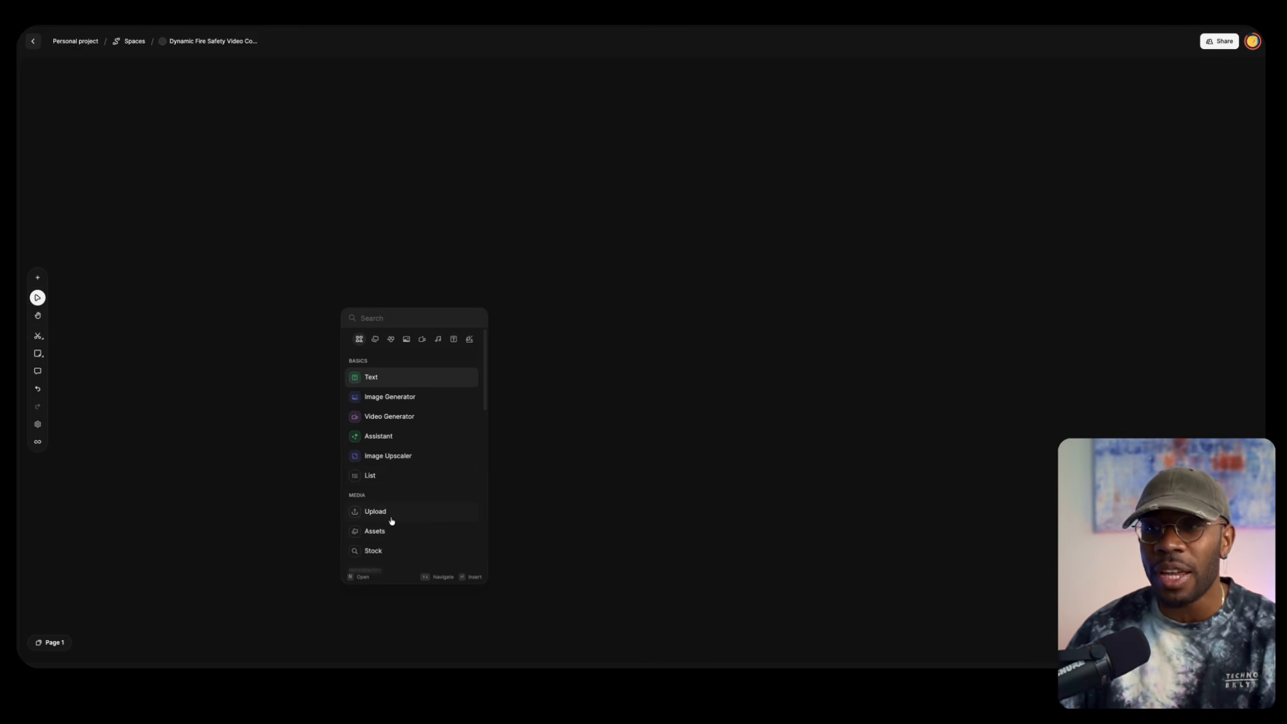
scroll(391, 529, "down", 1)
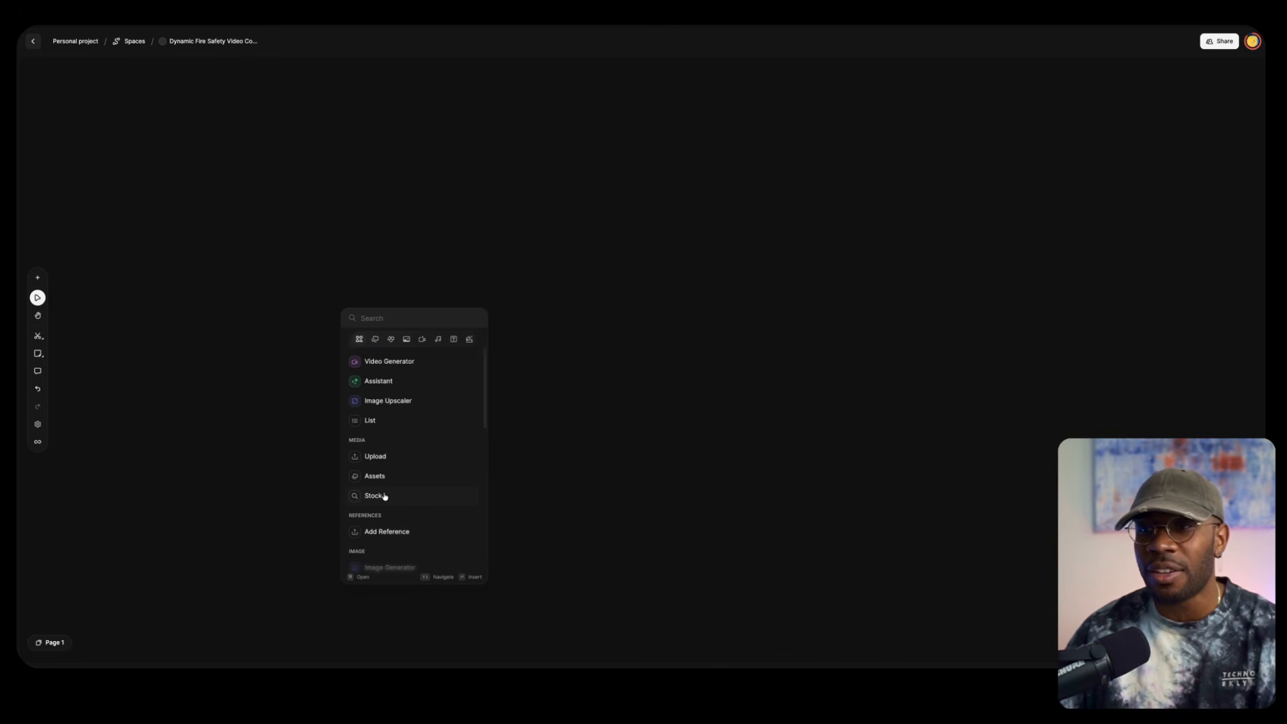
scroll(382, 491, "down", 1)
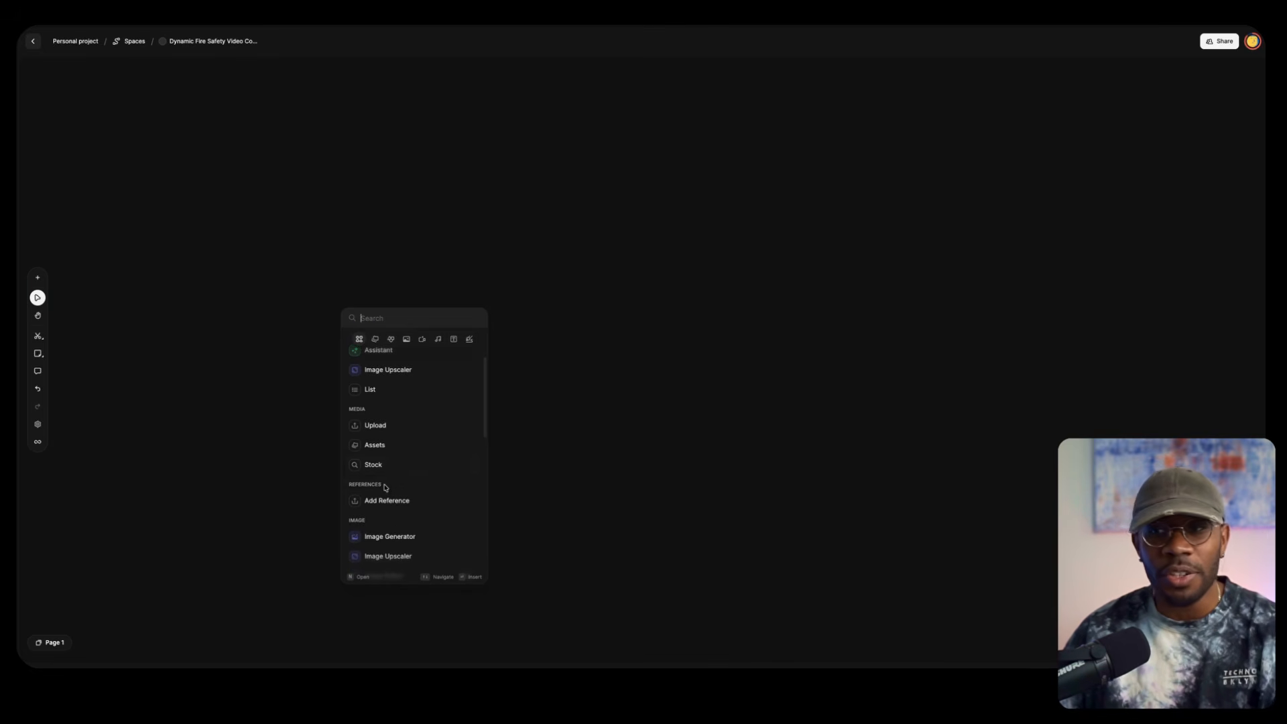
scroll(384, 489, "up", 2)
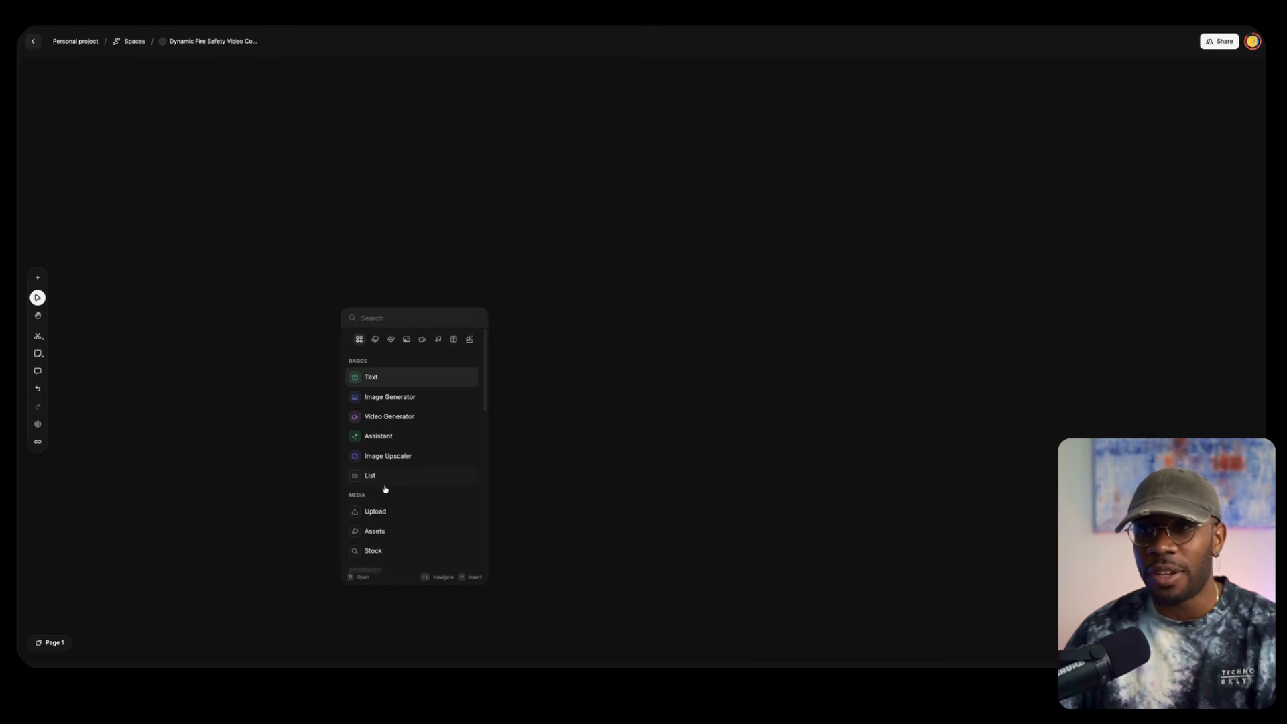
left_click(389, 398)
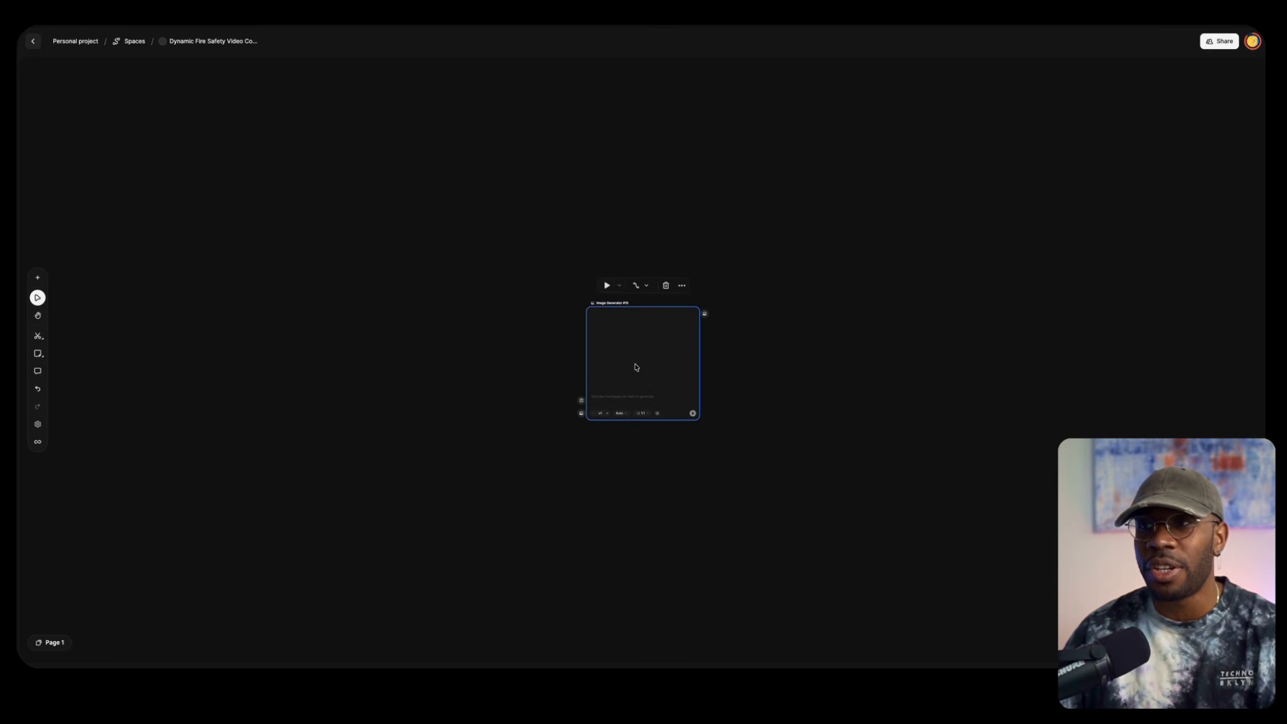
scroll(718, 375, "up", 5)
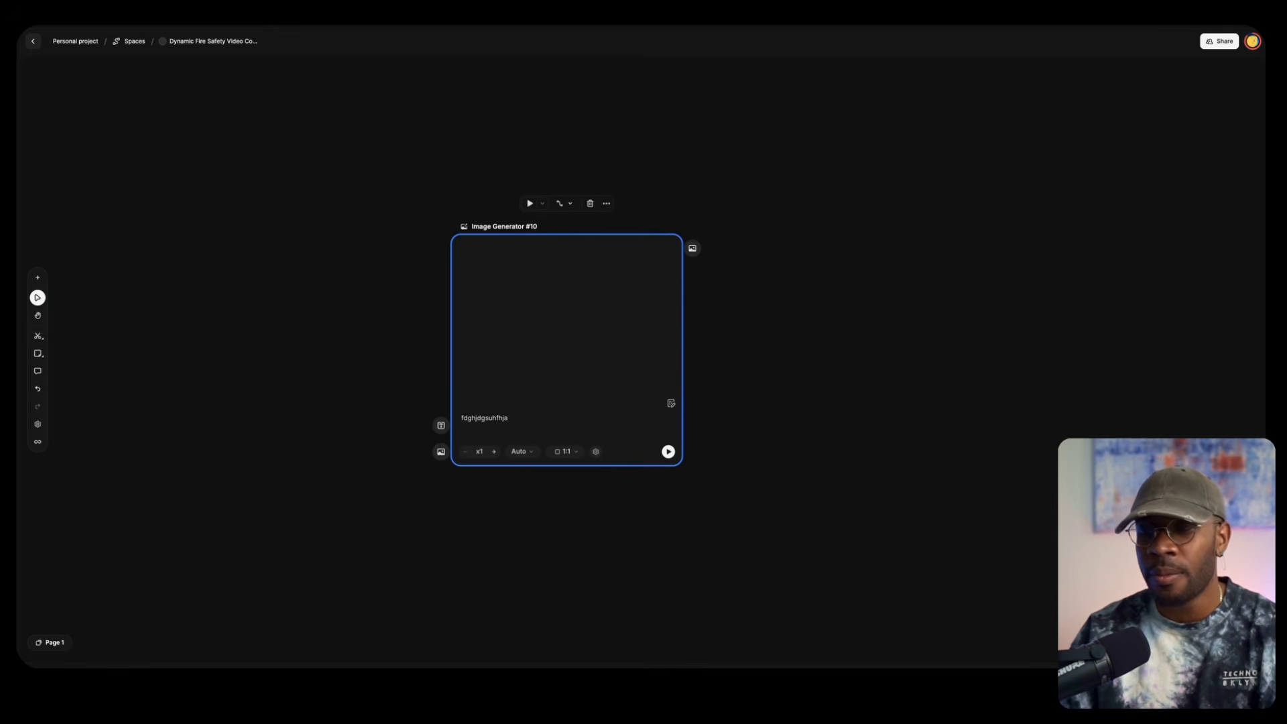
key("BackSpace")
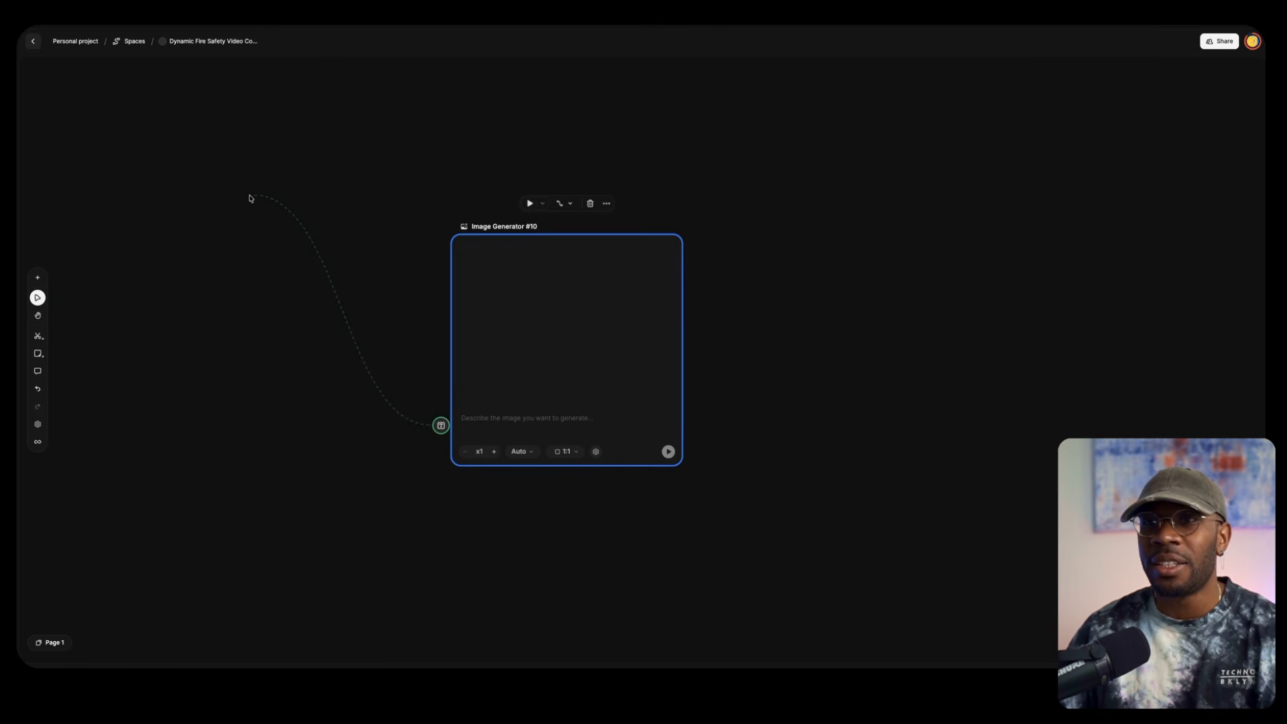
Connect a new Text node and a new Assistant node to the image generator's prompt input
left_click_drag(226, 201, 228, 201)
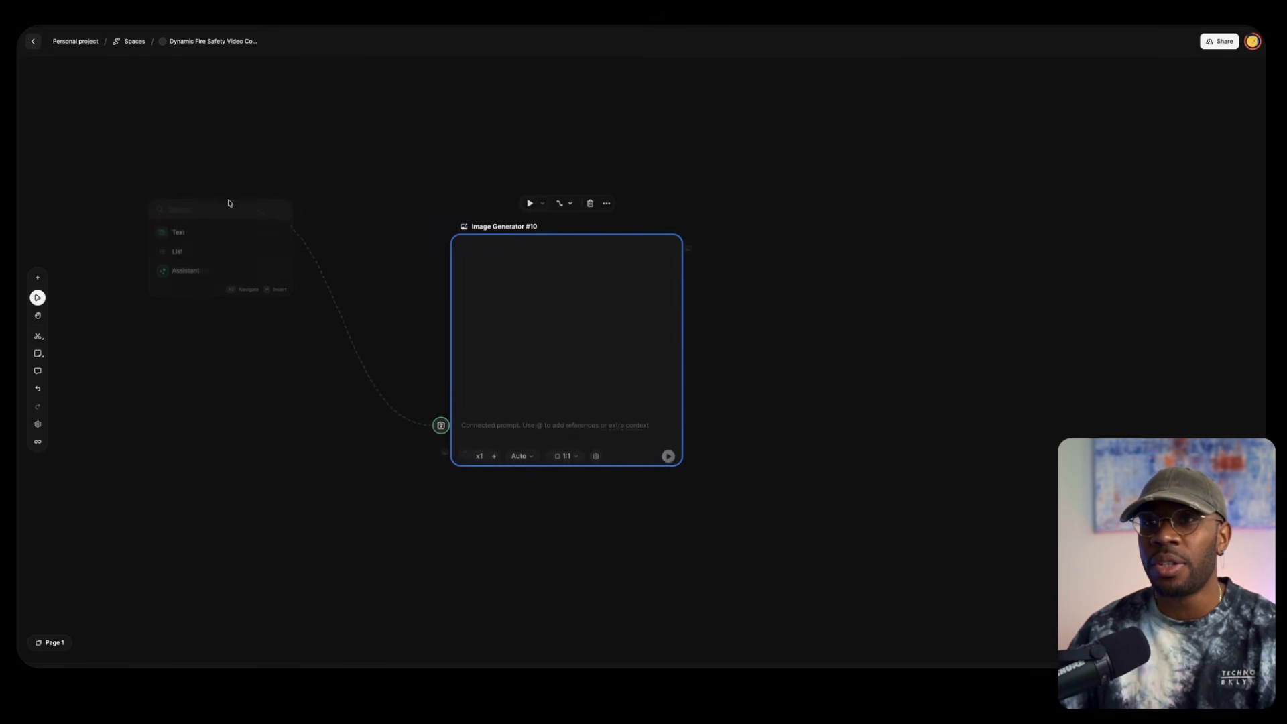
left_click(178, 232)
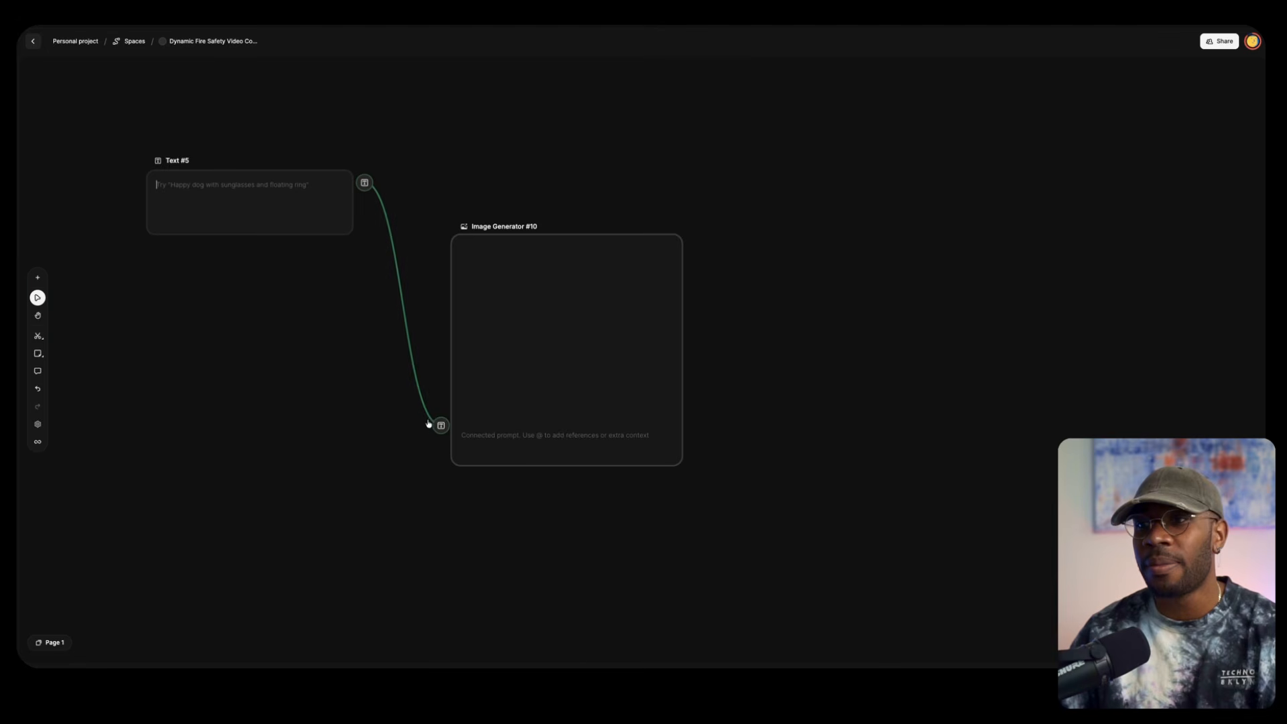
left_click_drag(440, 425, 194, 373)
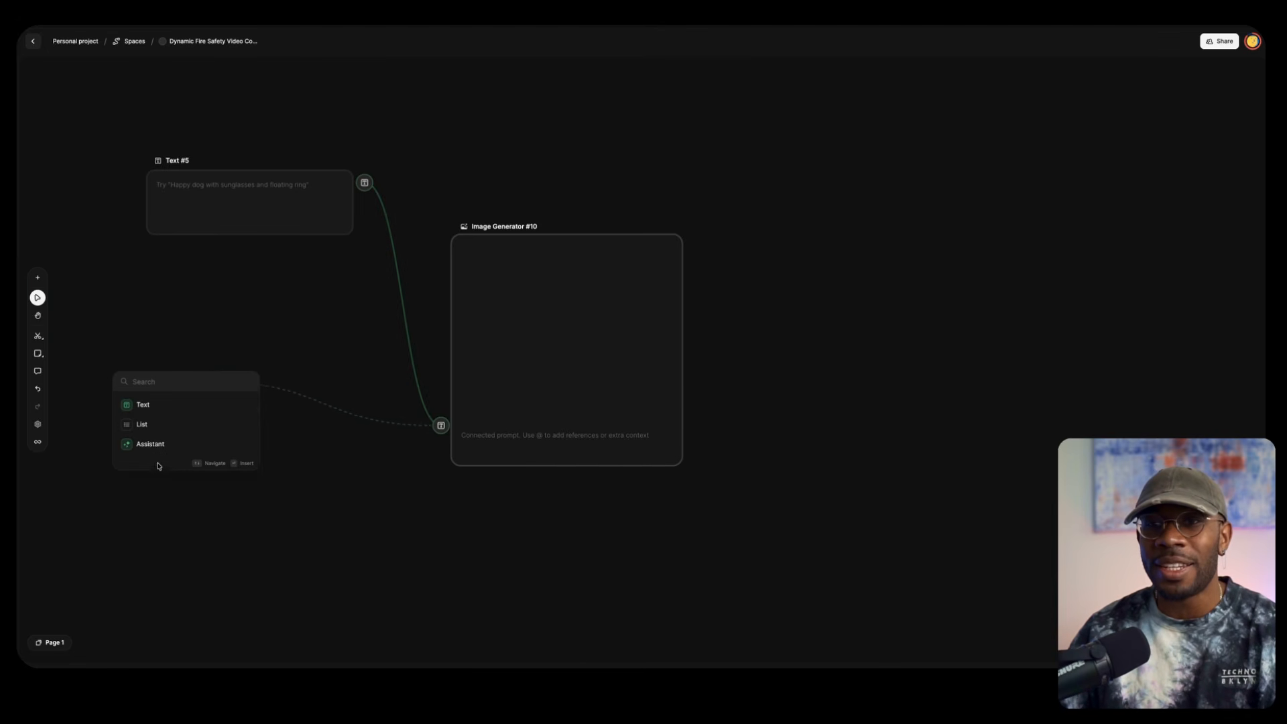
left_click(150, 443)
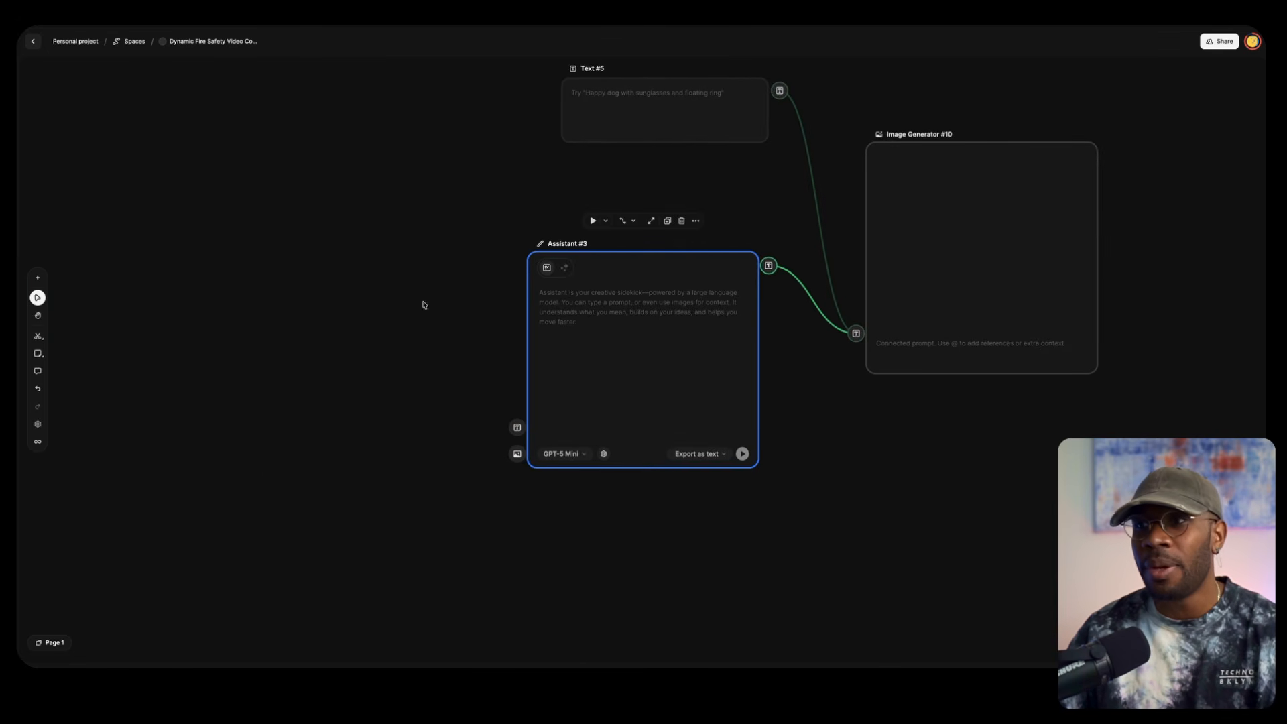
Enter "give me girl on the beach" in the Assistant node, keep the GPT-5 Mini model, and run this node only
left_click(571, 309)
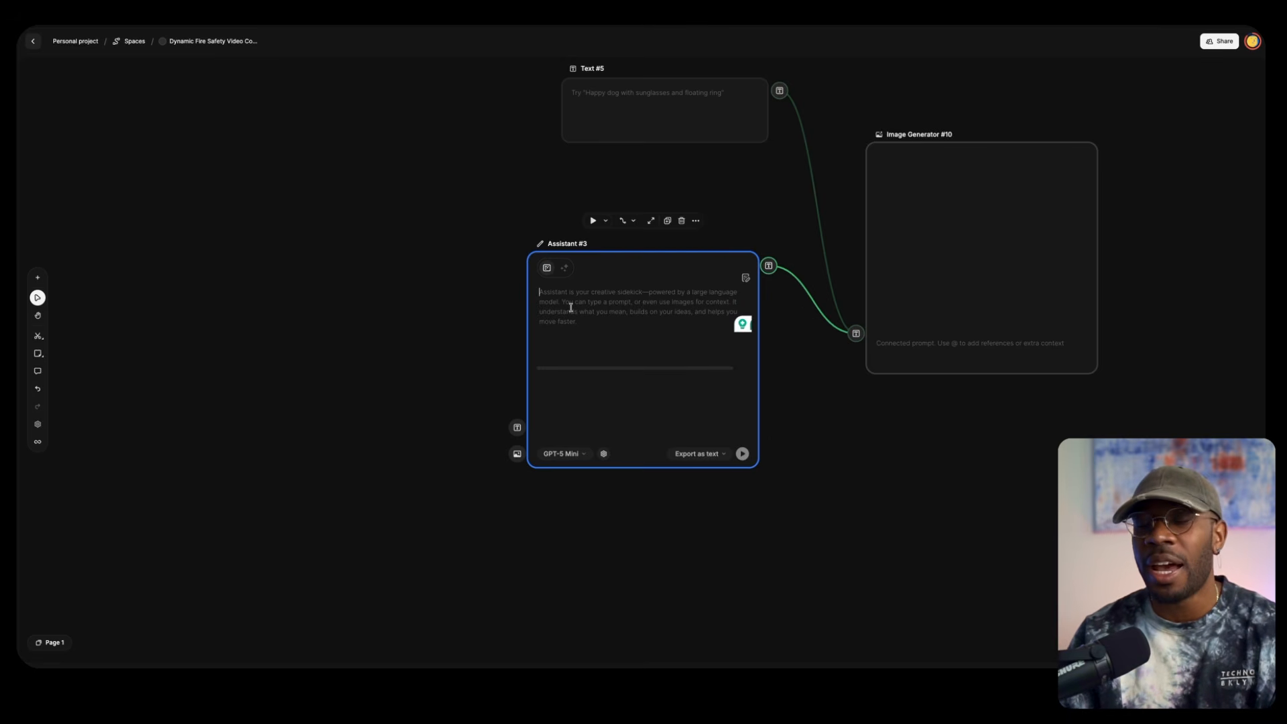
type("give me girl on the beach")
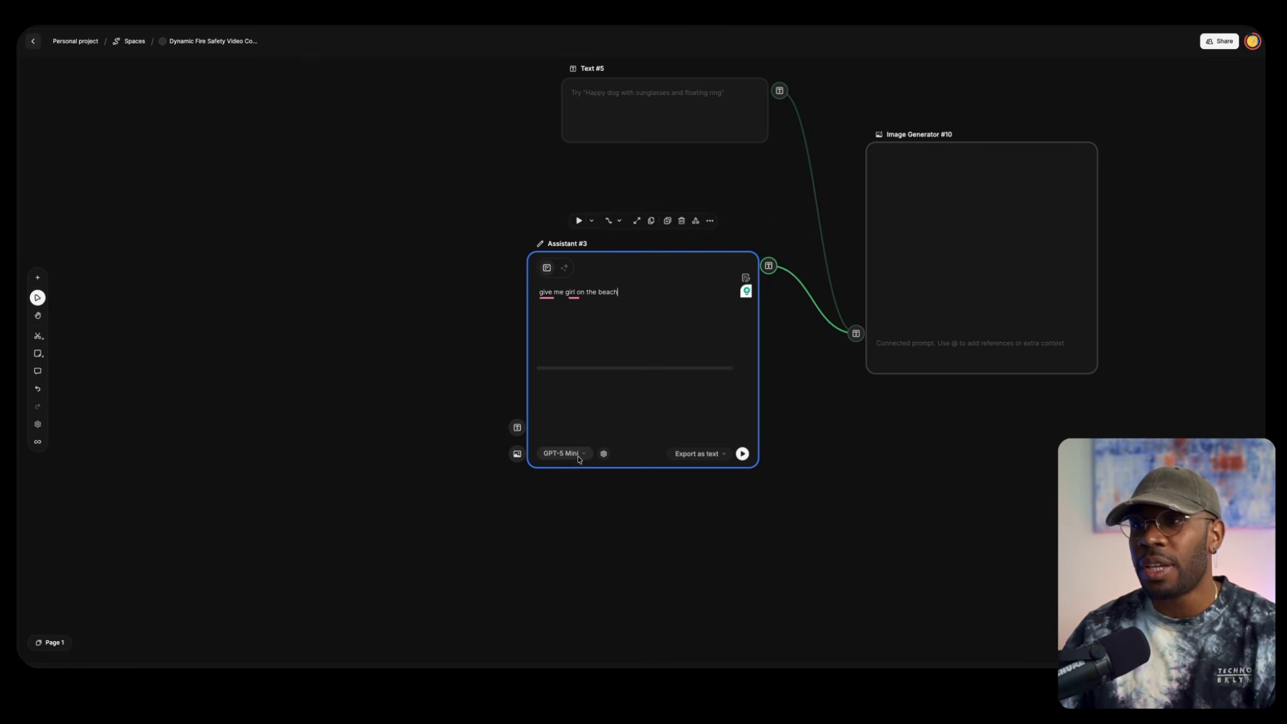
left_click(577, 456)
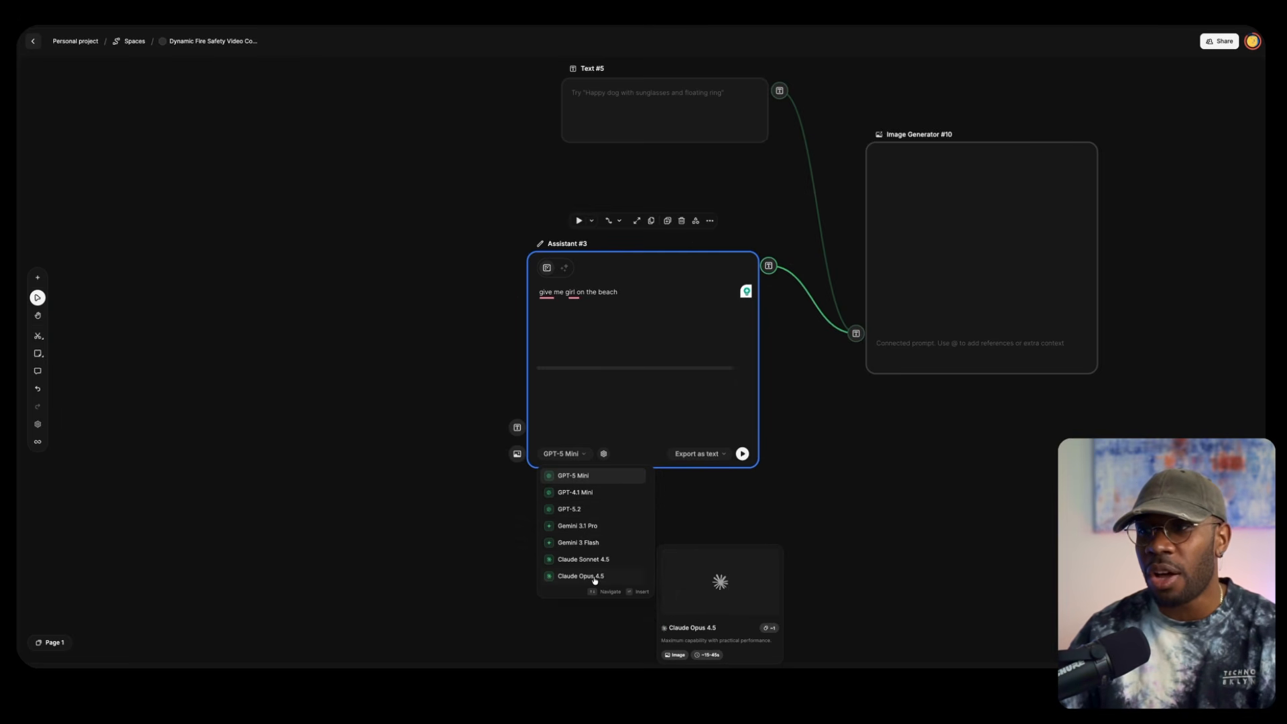
left_click(580, 478)
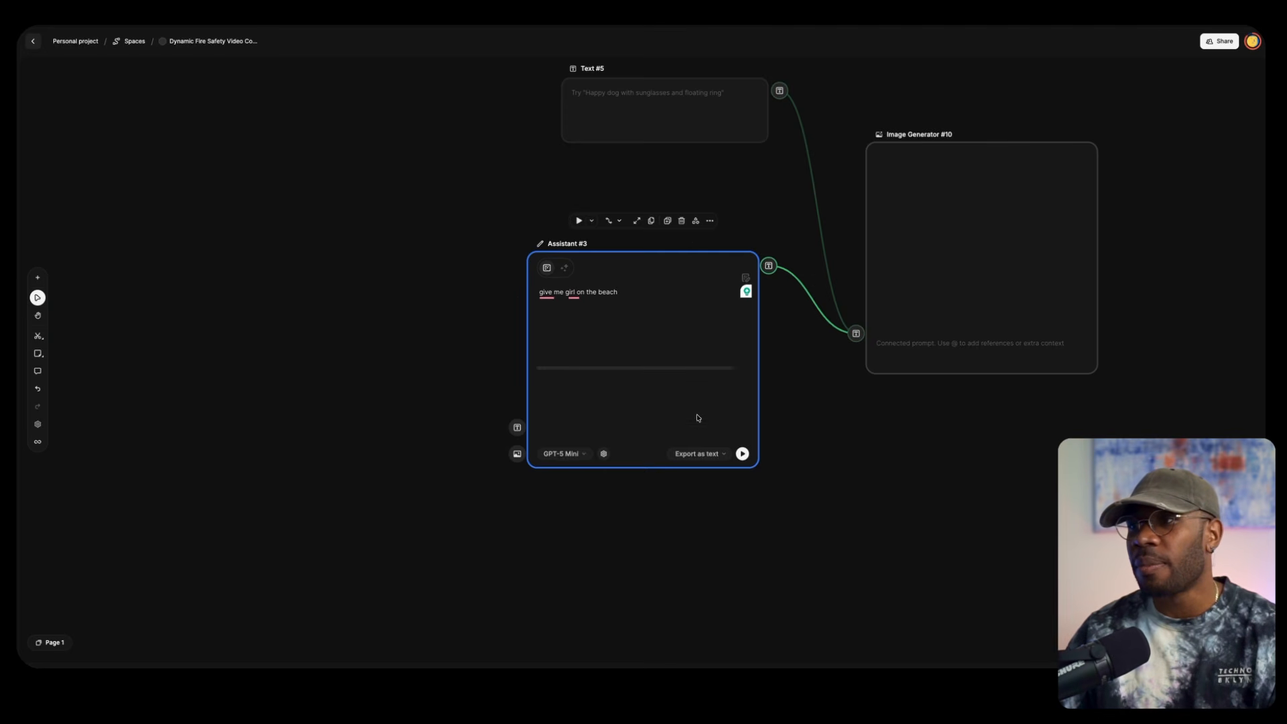
mouse_move(743, 456)
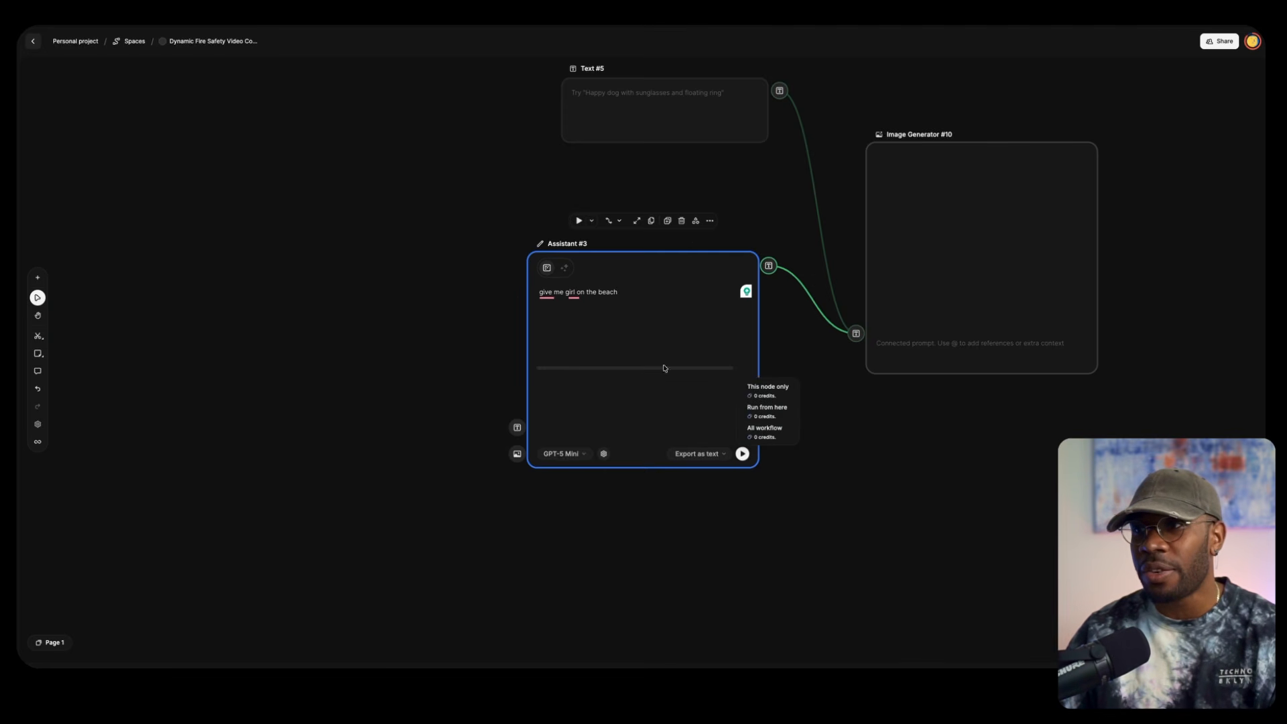
left_click(767, 389)
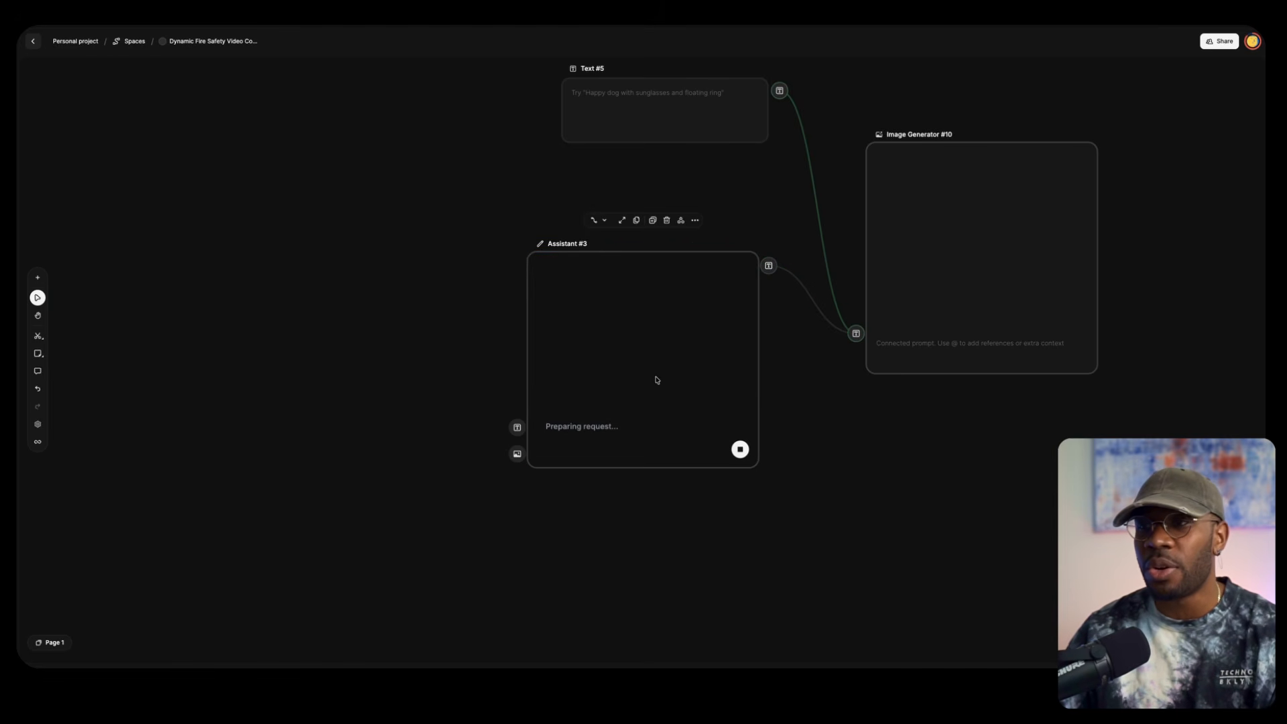
Delete the empty Text node connected to the image generator
left_click(537, 127)
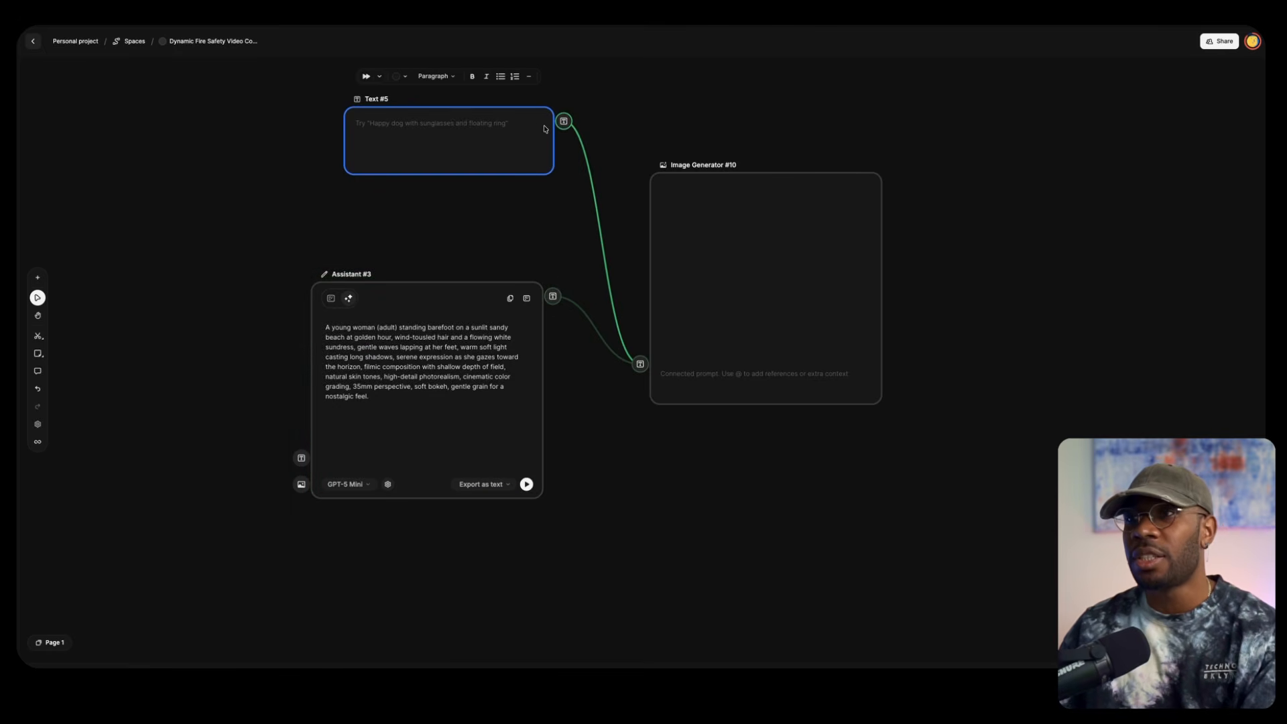
key("Delete")
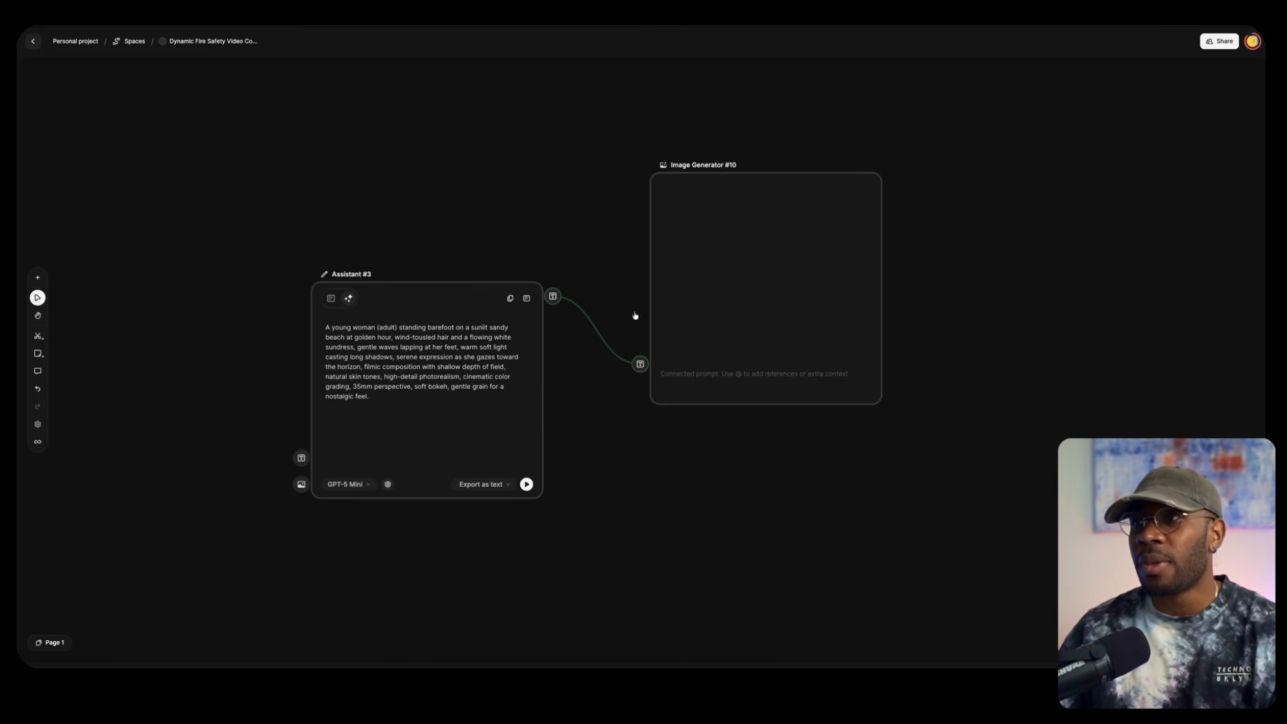
Browse the available models for the image generator and choose Google Nano Banana 2
left_click(677, 213)
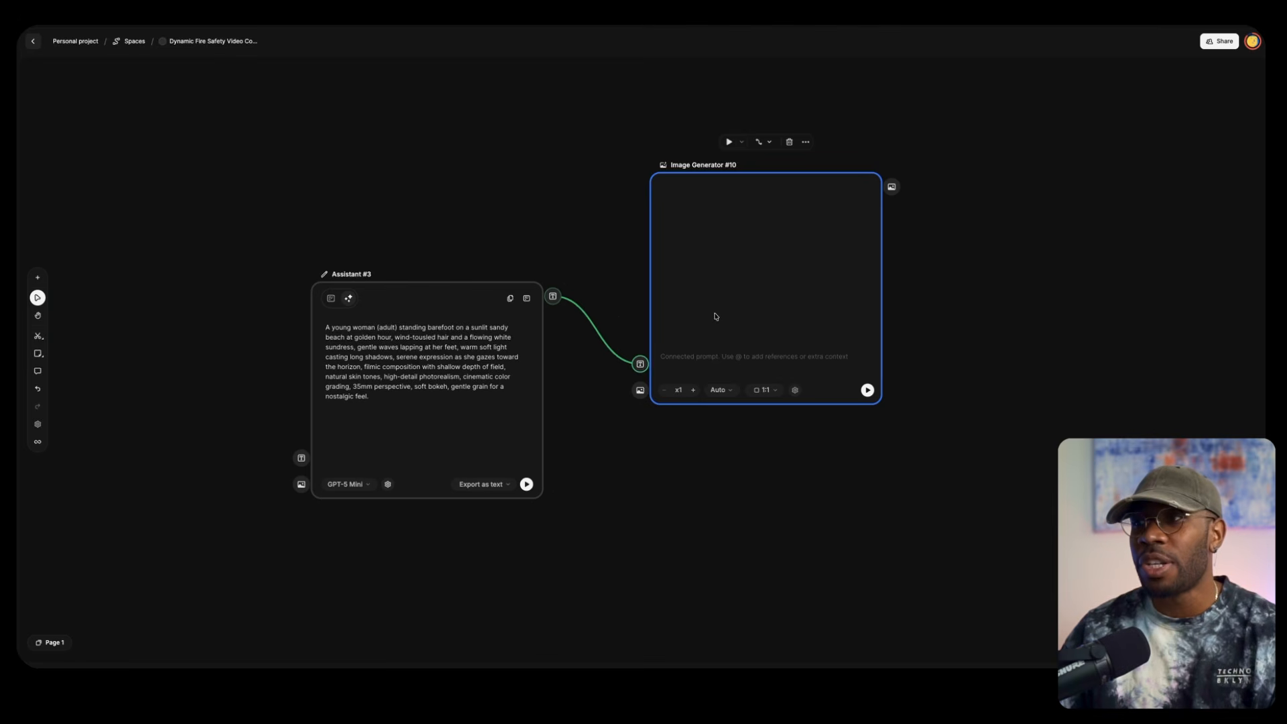
left_click(719, 390)
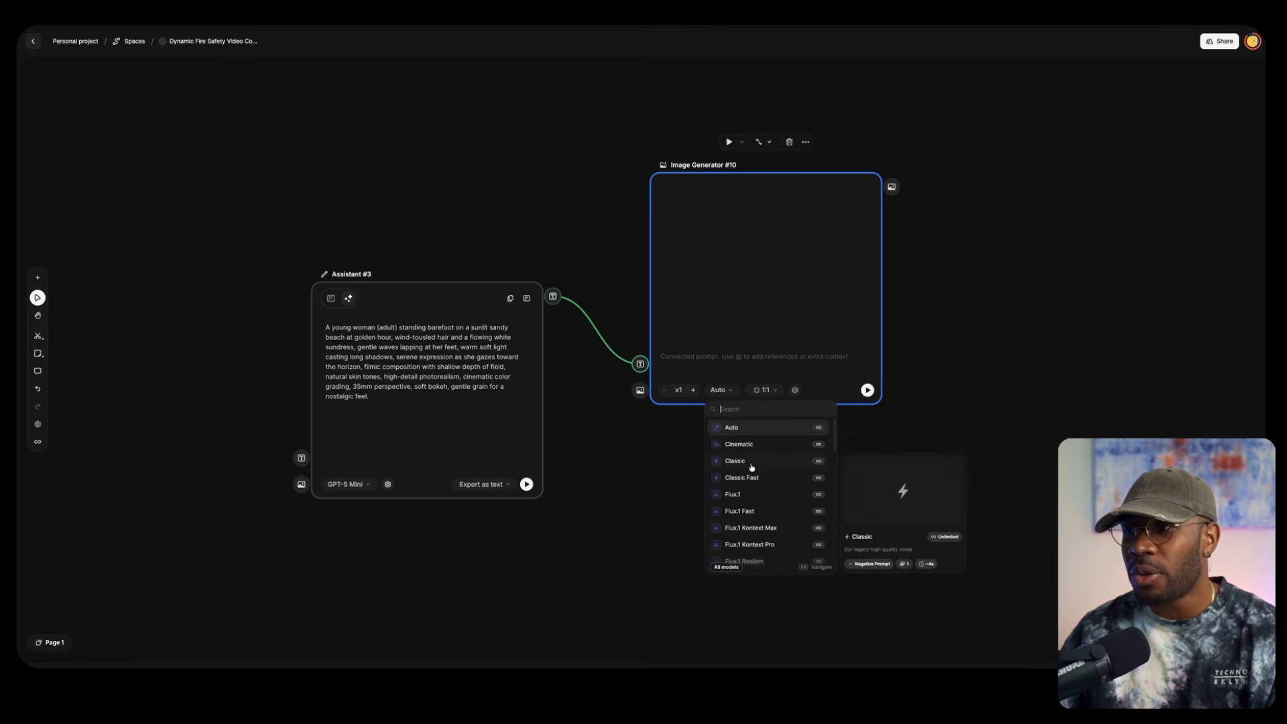
scroll(749, 496, "down", 5)
scroll(748, 506, "down", 3)
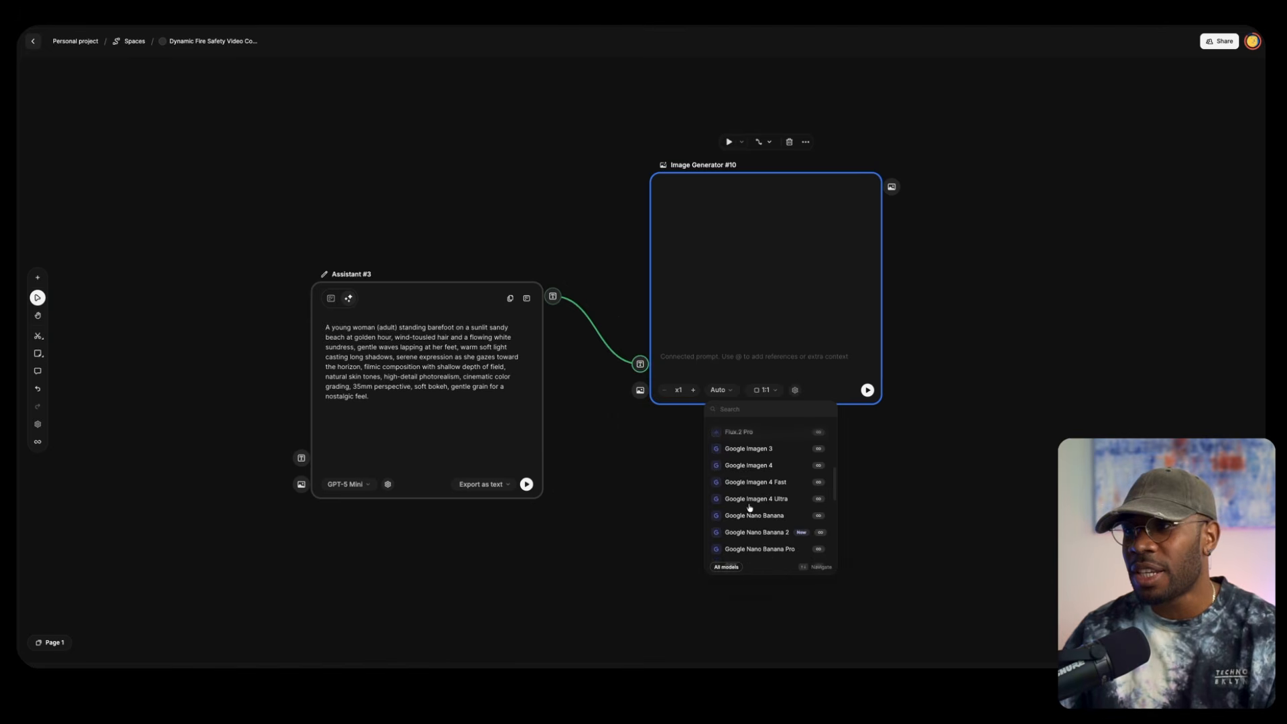
mouse_move(741, 461)
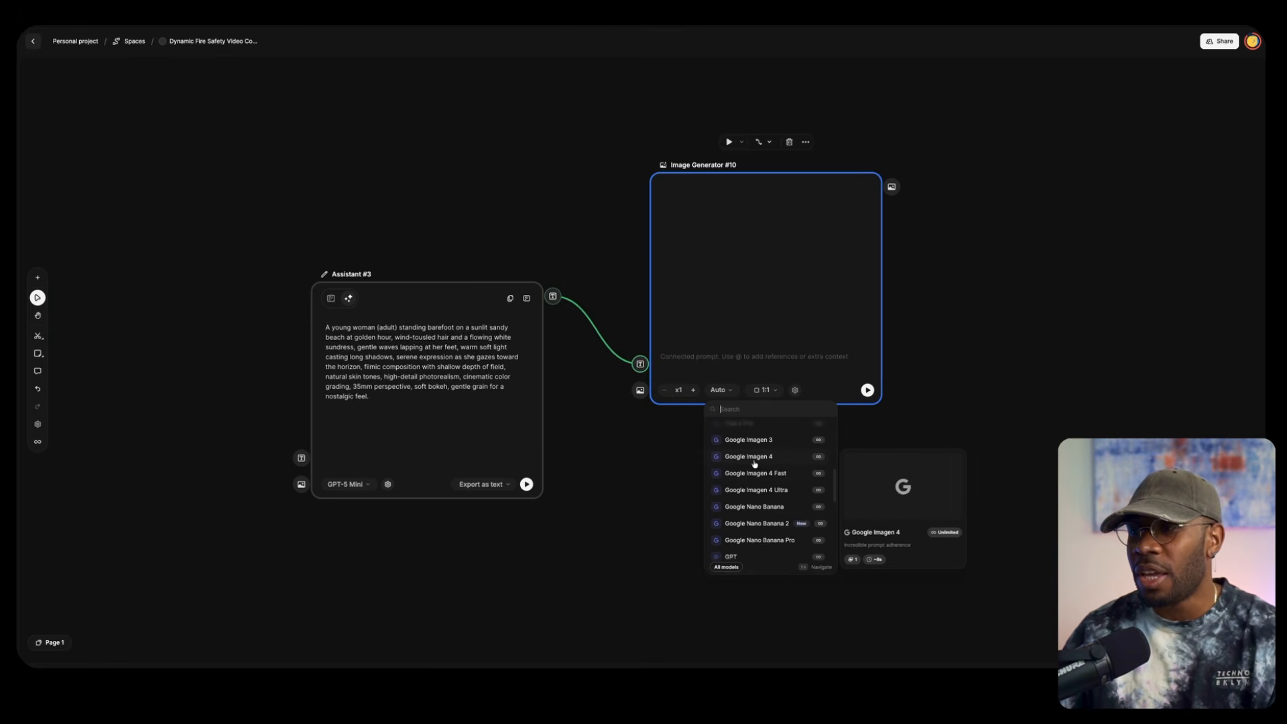
mouse_move(752, 515)
scroll(764, 503, "down", 5)
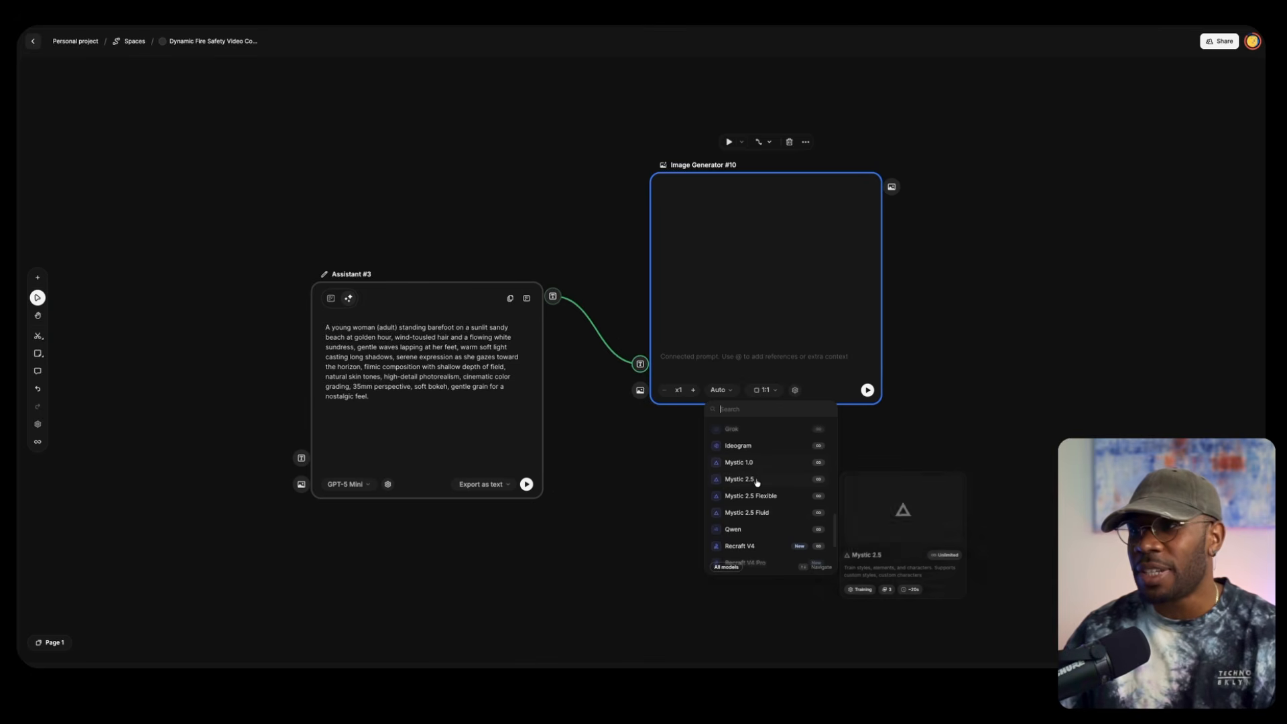
scroll(748, 476, "down", 4)
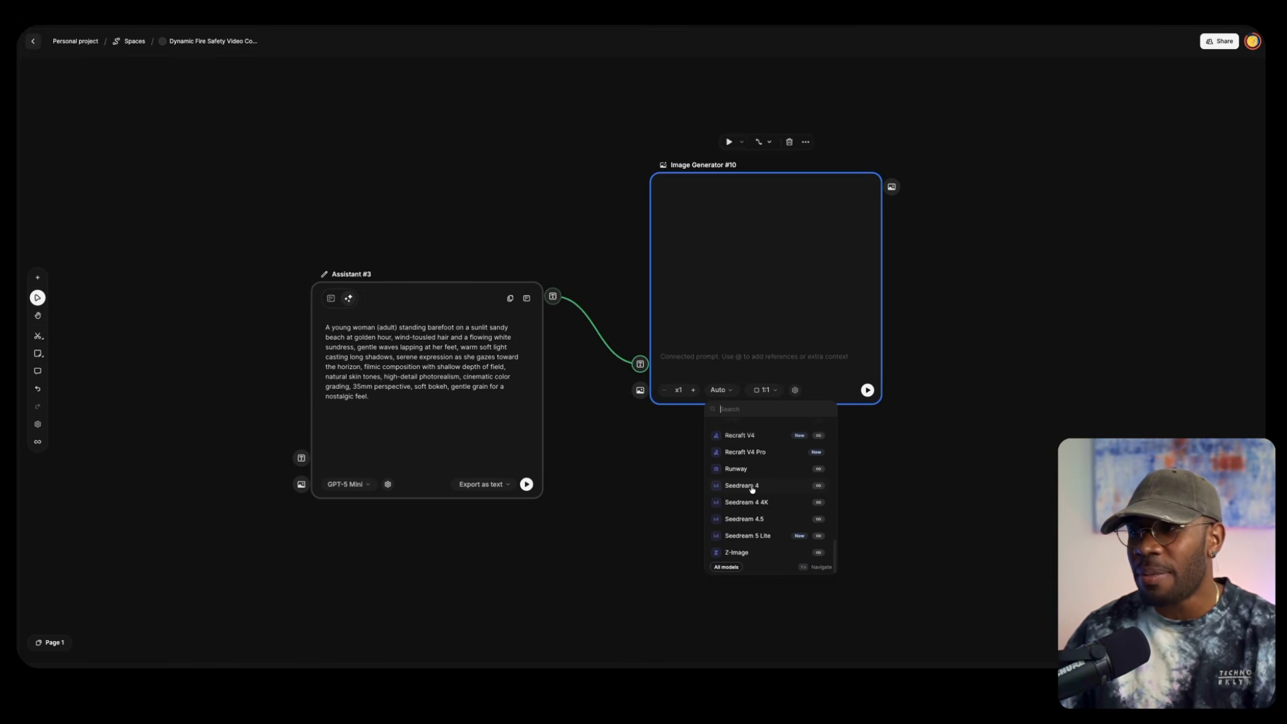
scroll(754, 483, "up", 6)
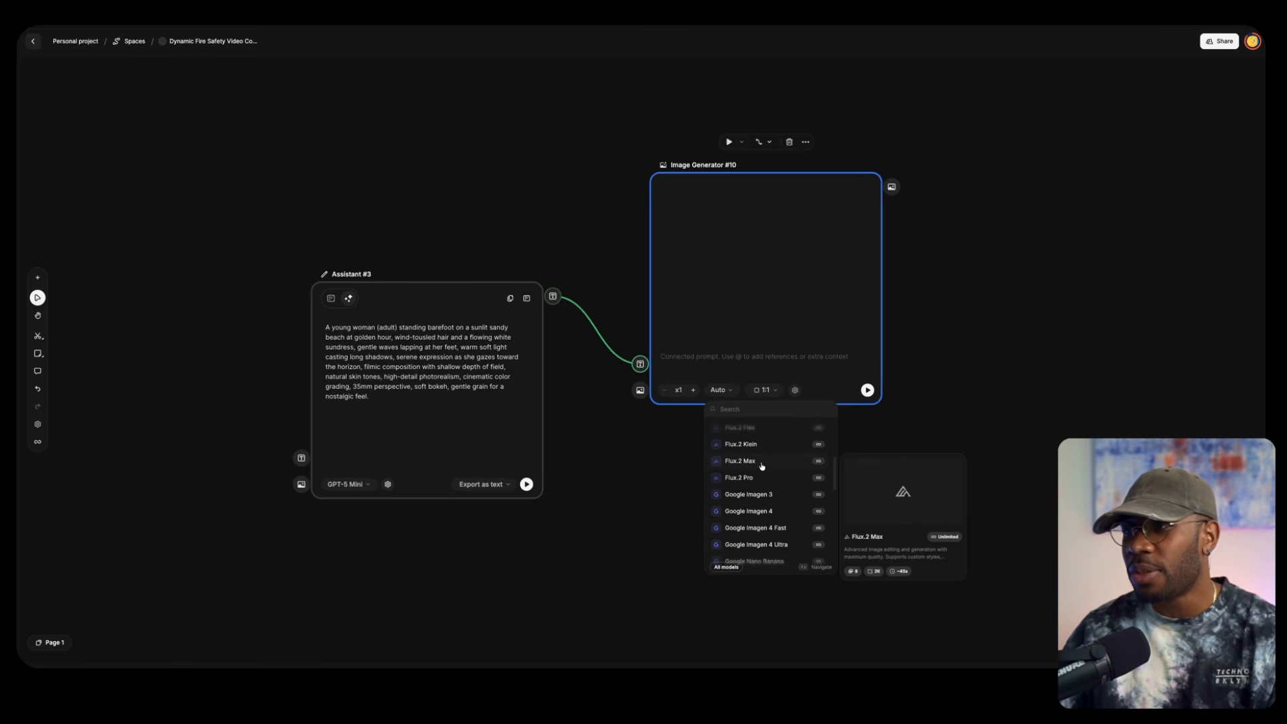
scroll(761, 483, "down", 3)
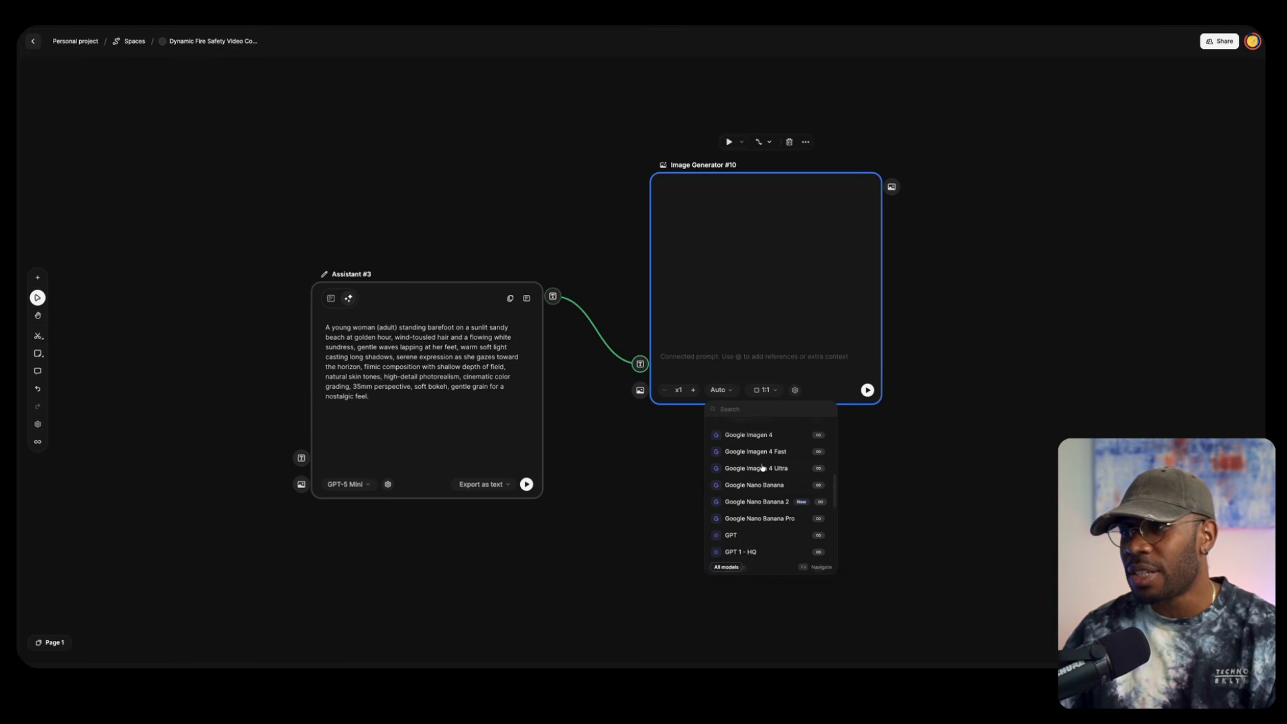
left_click(757, 502)
Set the image generator's aspect ratio to 9:16 and resolution to 2K, and generate the image
left_click(818, 378)
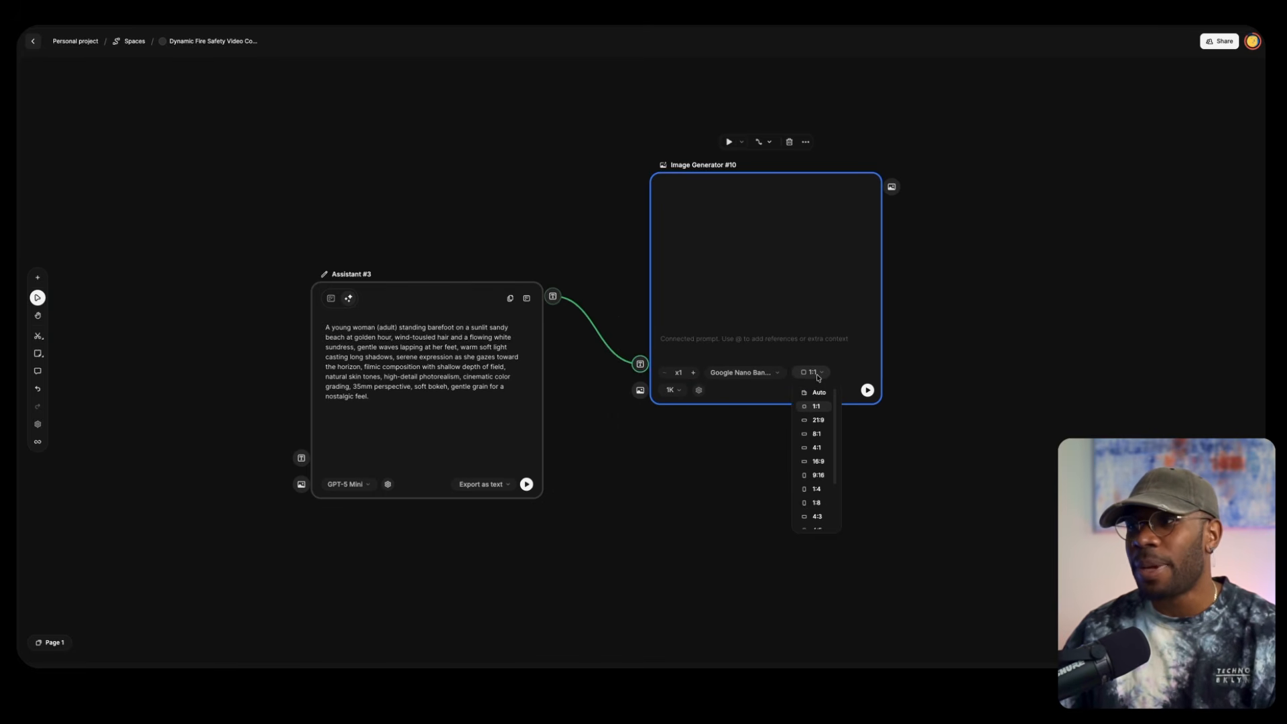
left_click(817, 476)
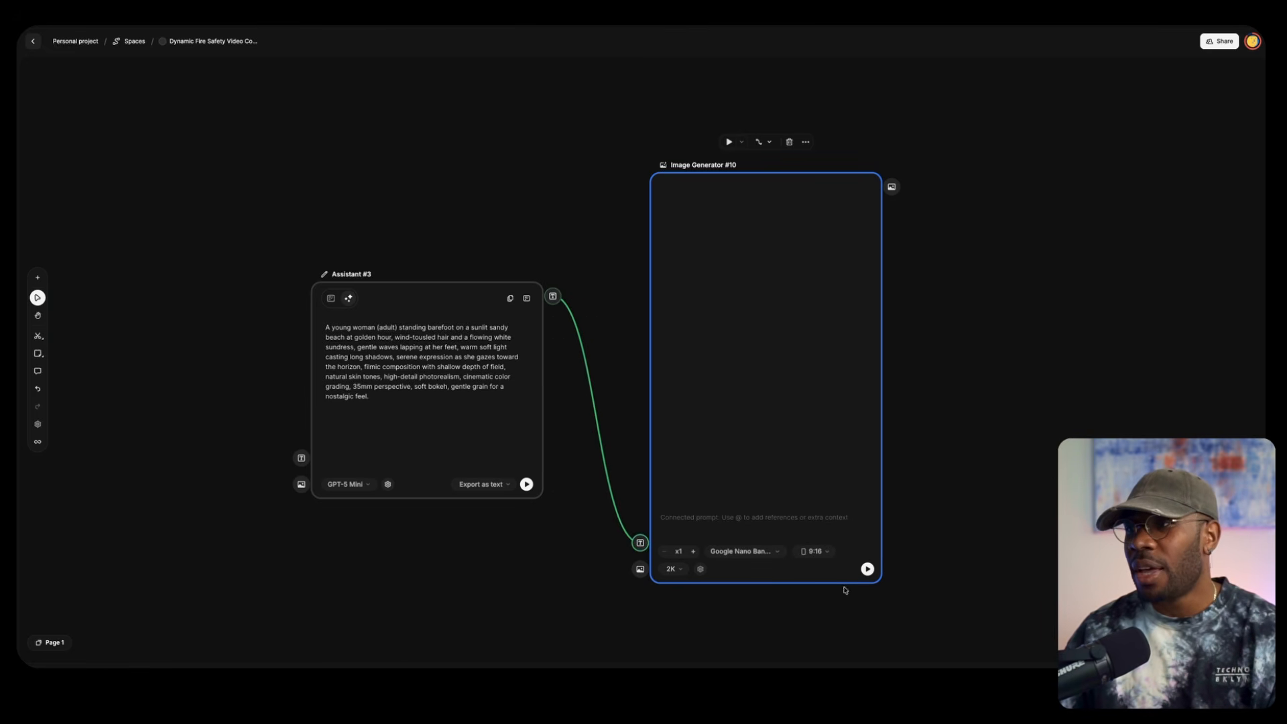
left_click(867, 569)
Add the image of the statue with the flowering vine from the asset history as a node below the Assistant node
scroll(408, 408, "down", 3)
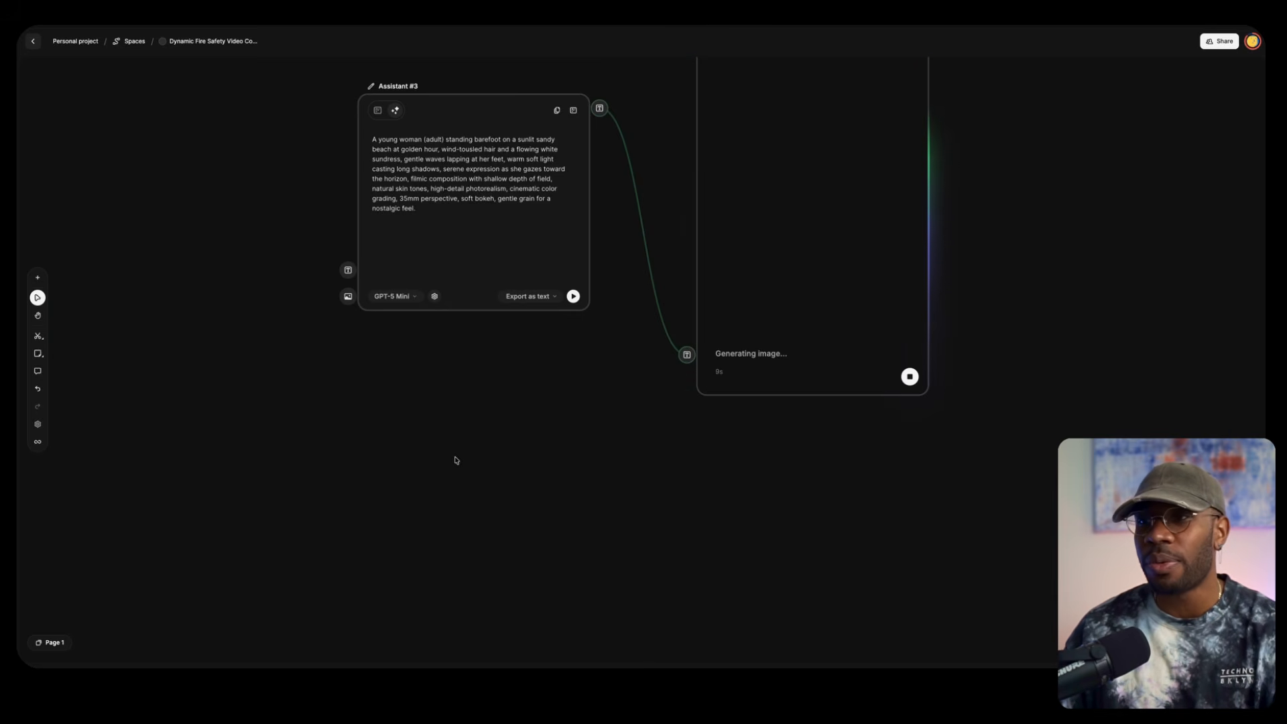
double_click(430, 498)
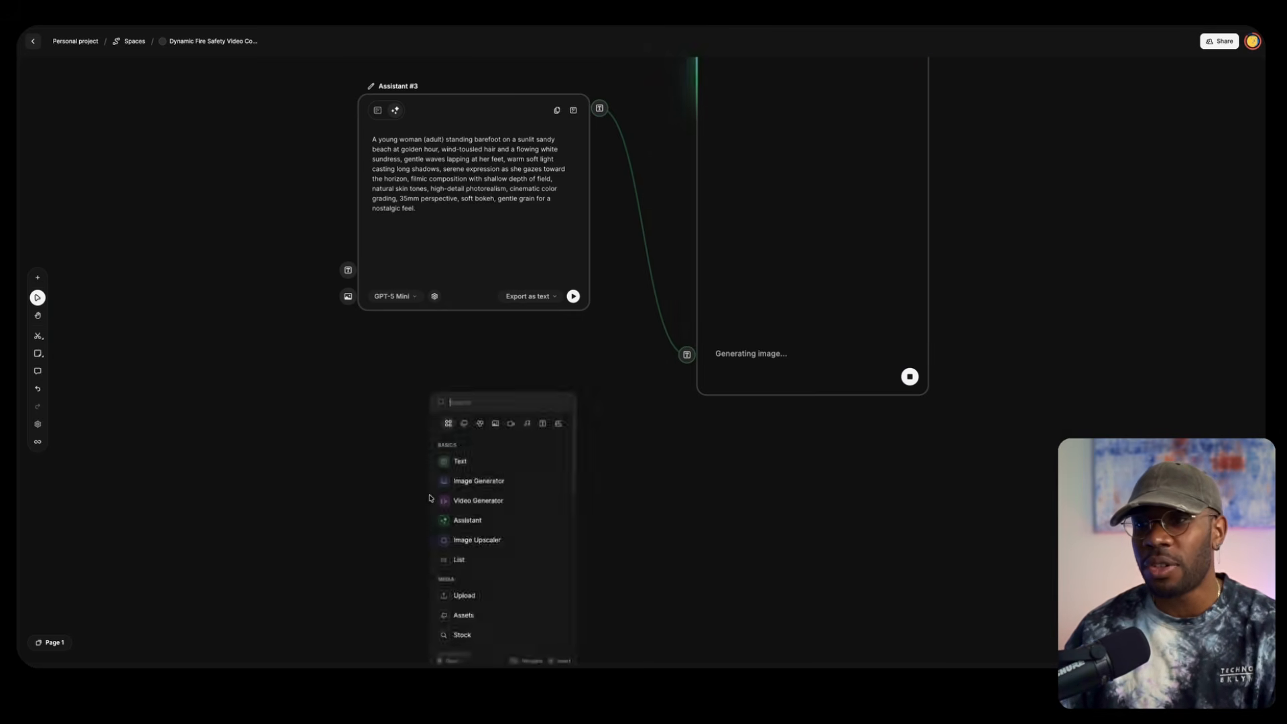
left_click(463, 615)
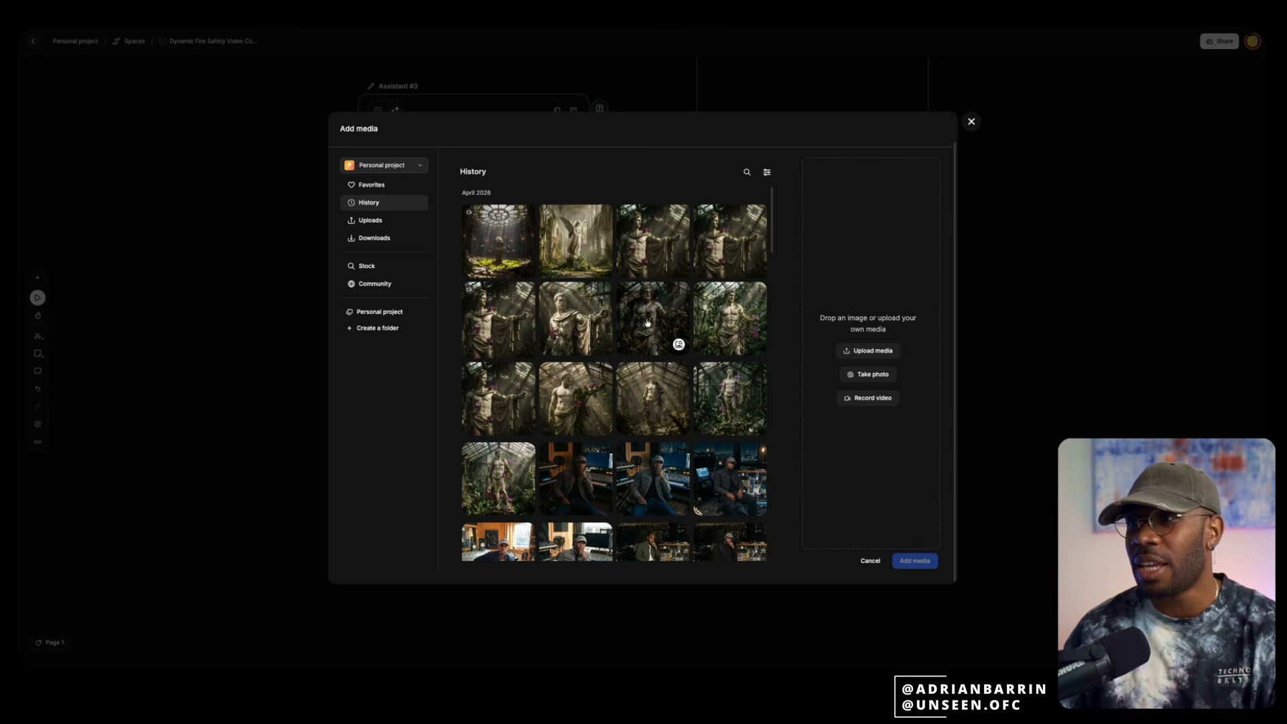
left_click(593, 398)
left_click(914, 560)
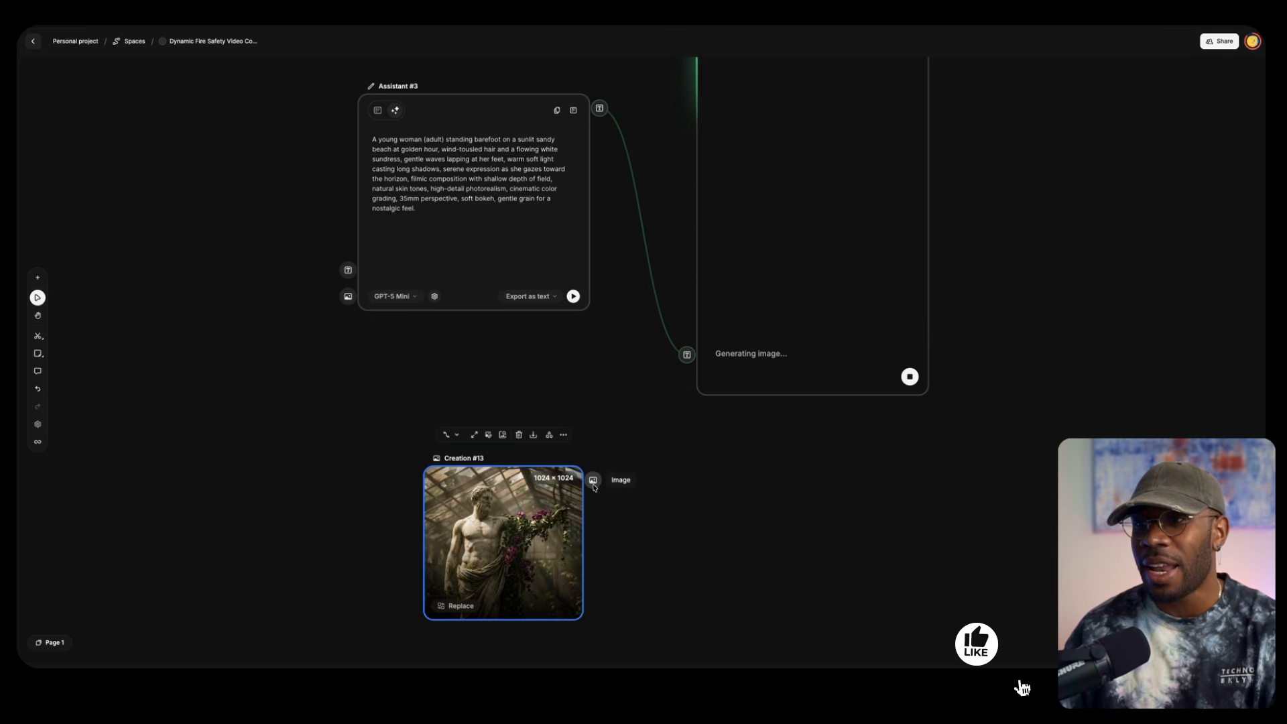
Connect the statue image to the image generator as a reference
left_click_drag(593, 480, 795, 400)
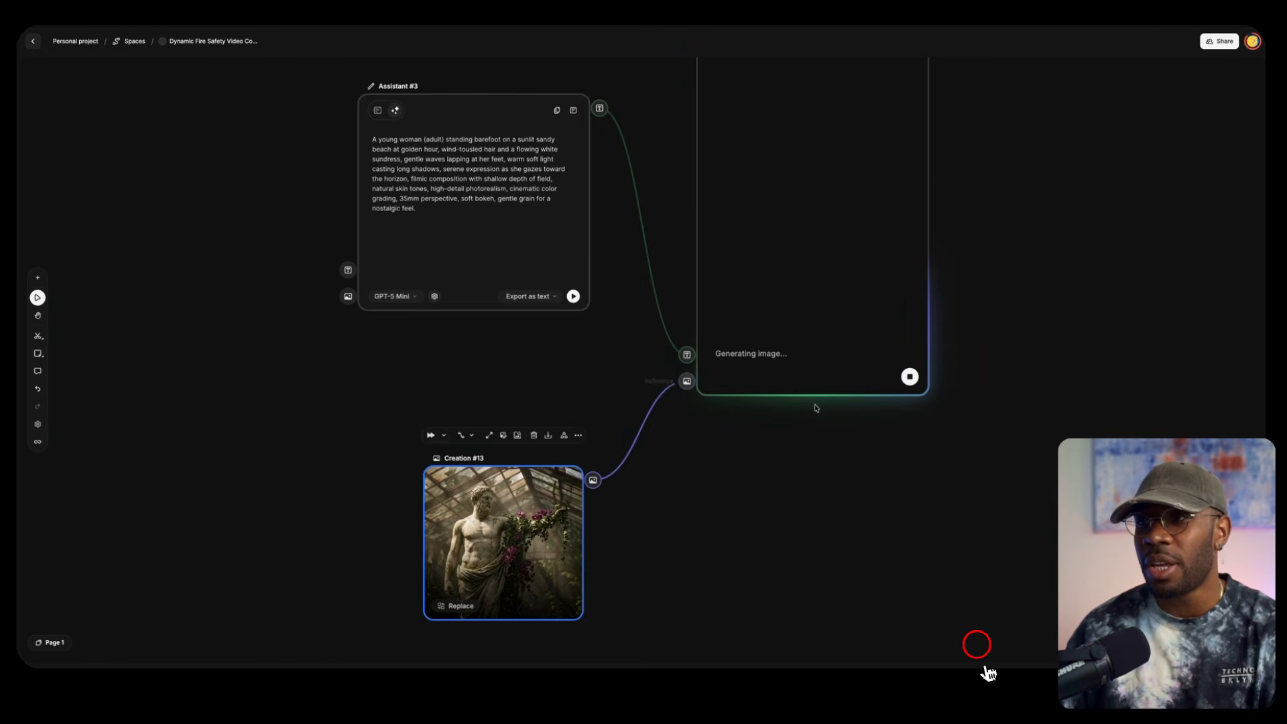
left_click_drag(983, 307, 859, 424)
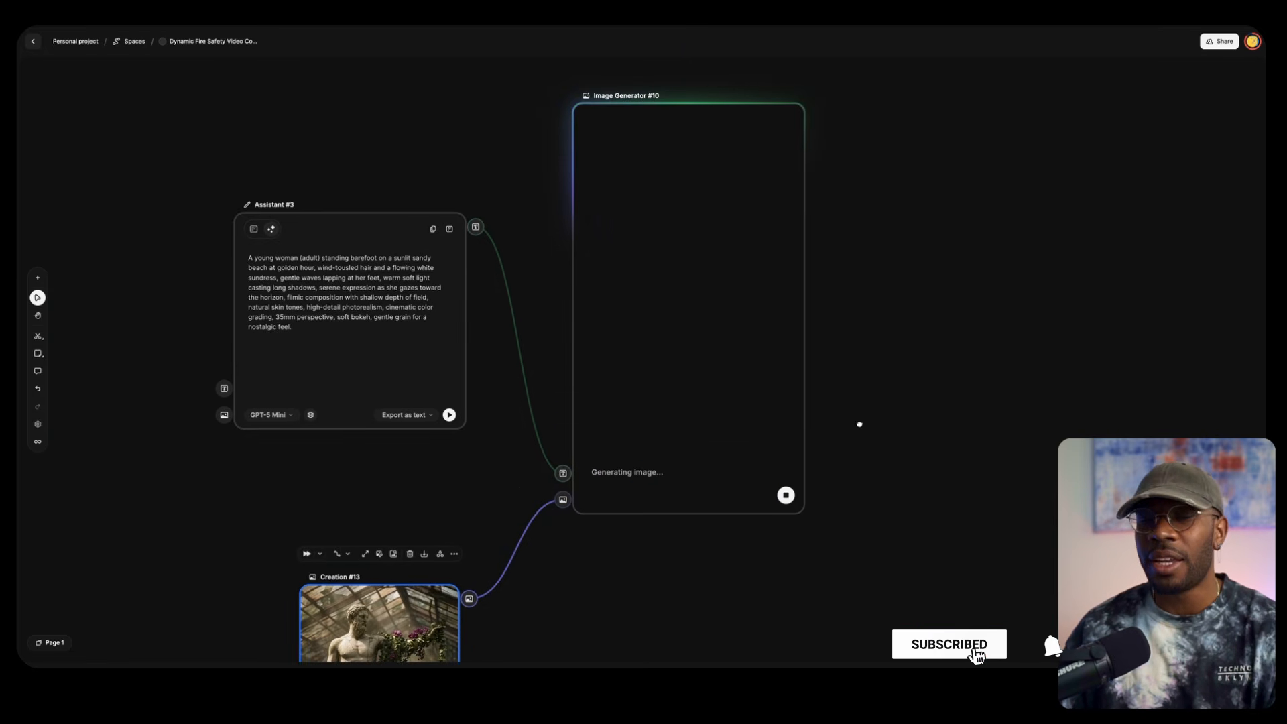
left_click_drag(438, 515, 433, 385)
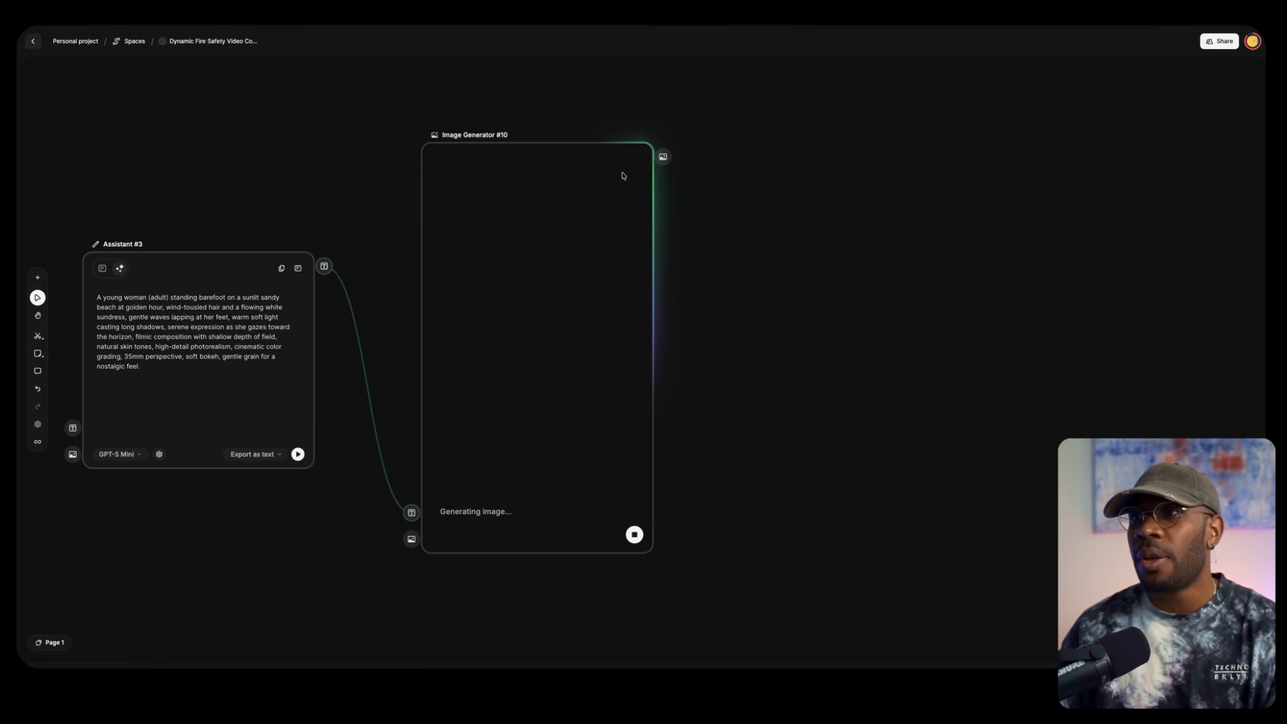
left_click_drag(663, 156, 865, 320)
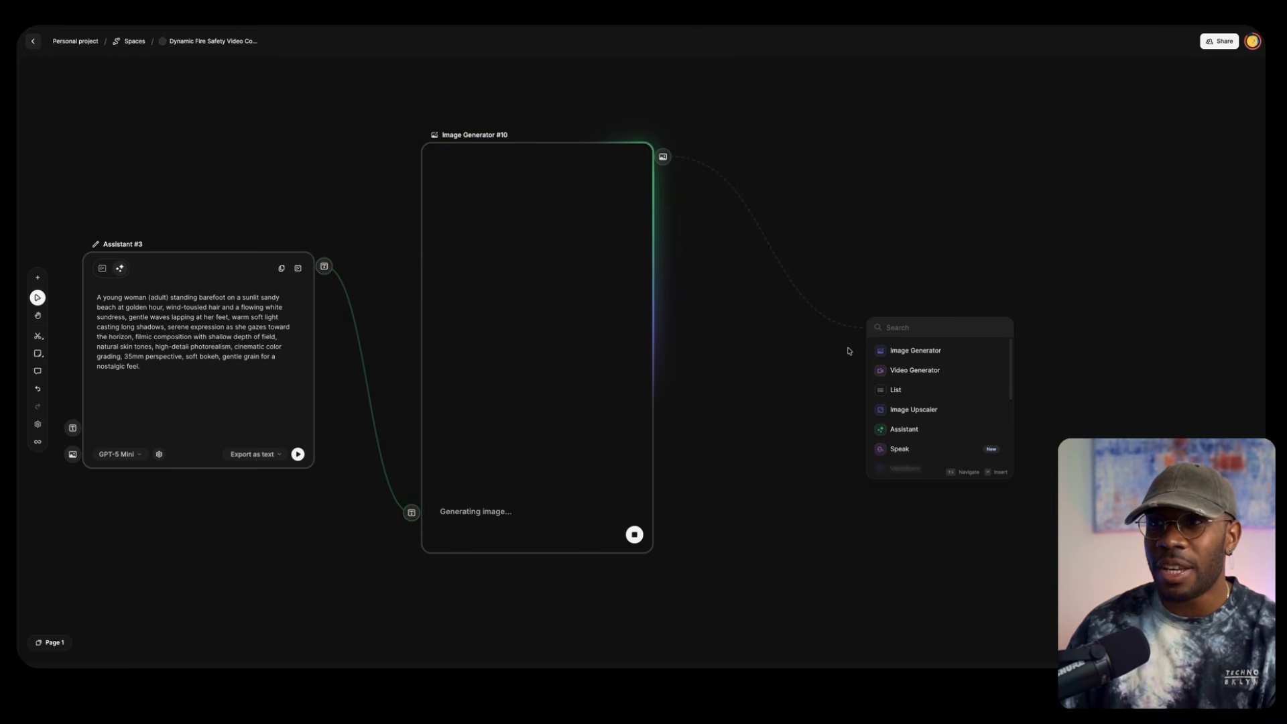
left_click(878, 350)
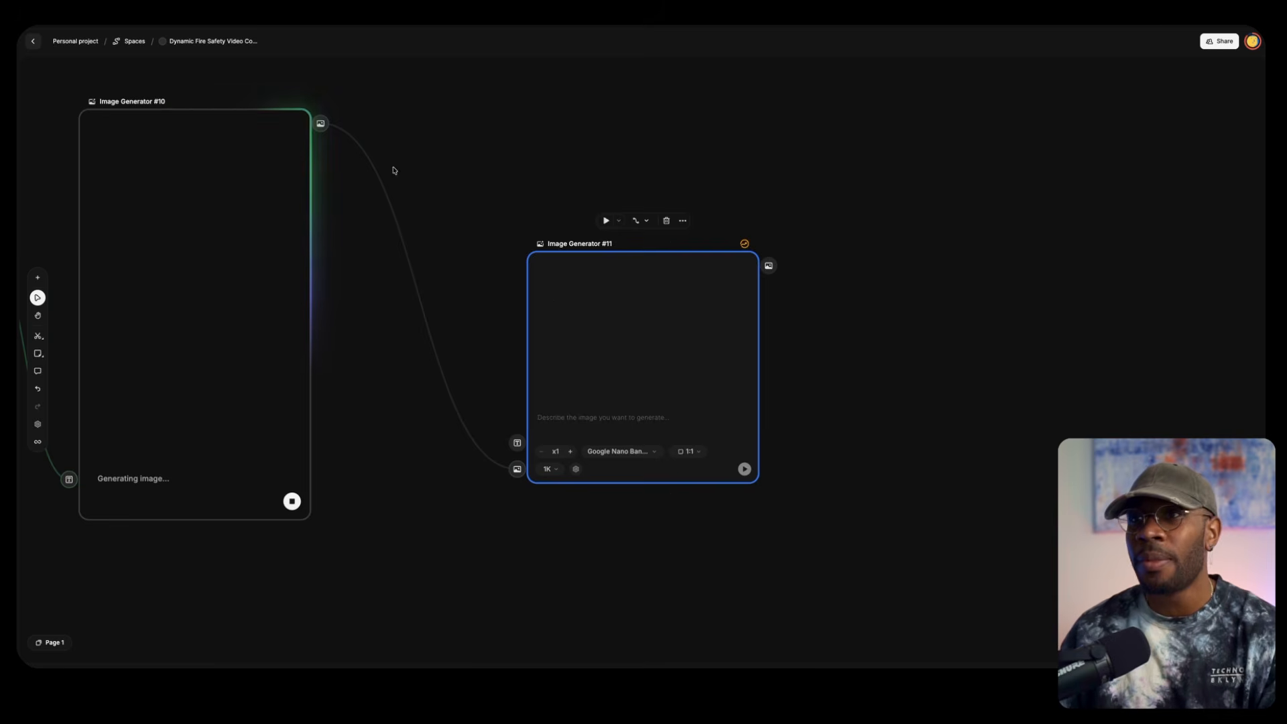
key("Delete")
Branch a video generator from the image generator's output, using the Google Veo 3.1 model and a 9:16 aspect ratio
left_click_drag(504, 313, 588, 446)
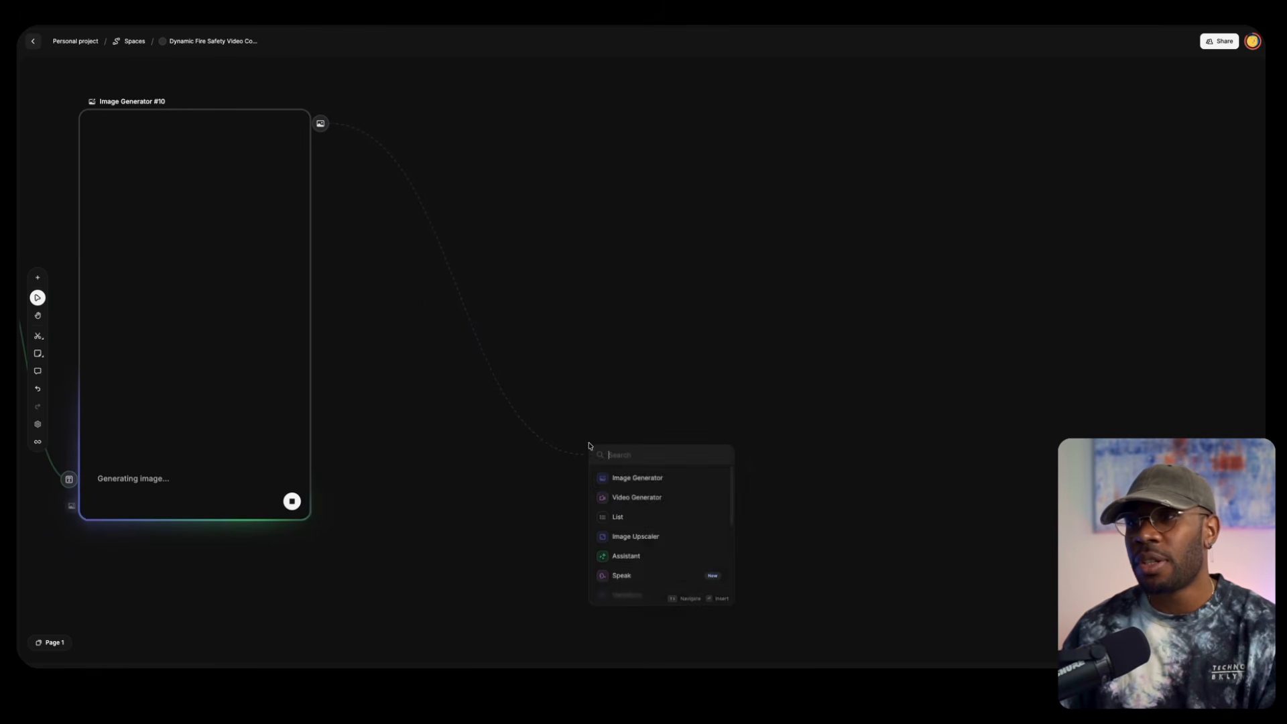
left_click(647, 494)
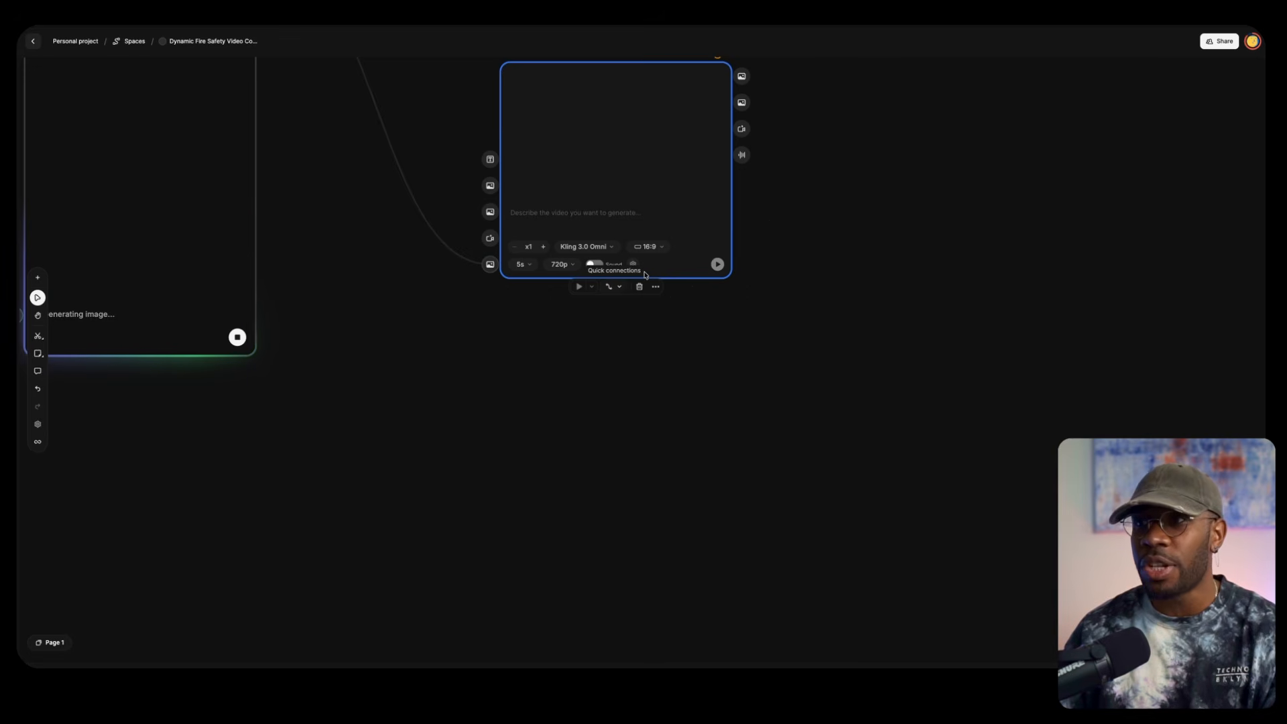
left_click(605, 250)
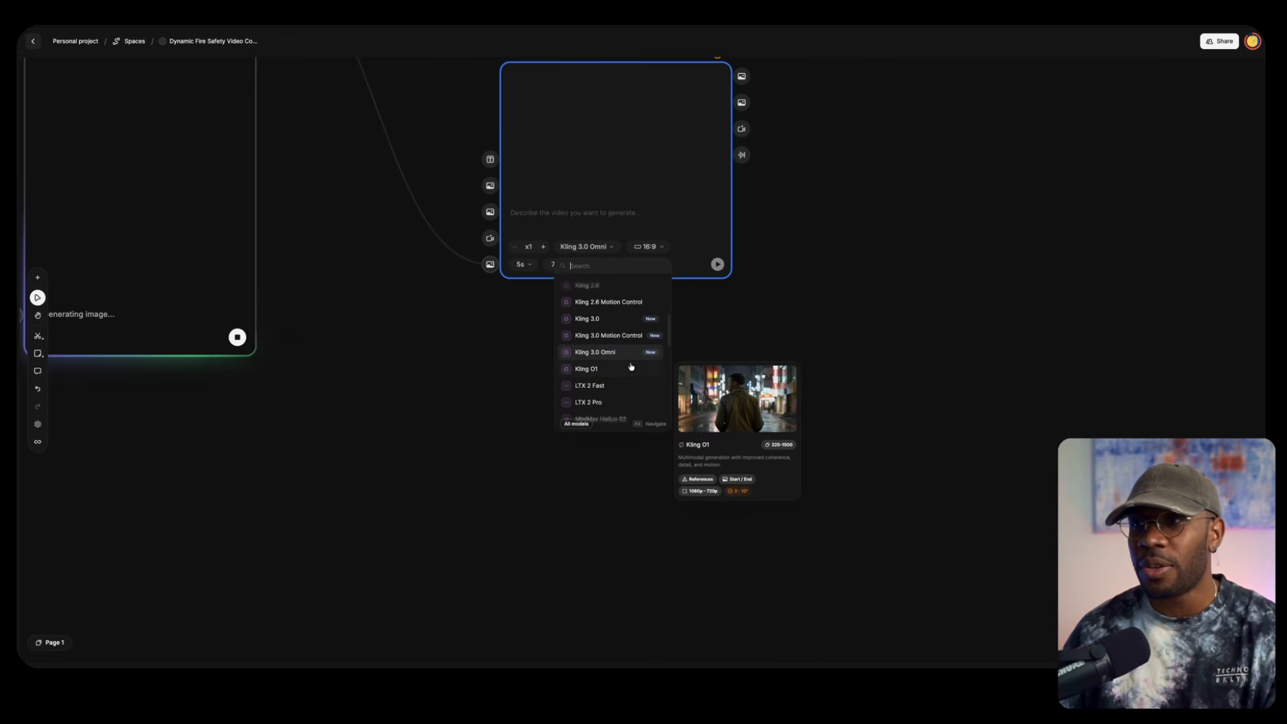
scroll(583, 315, "up", 3)
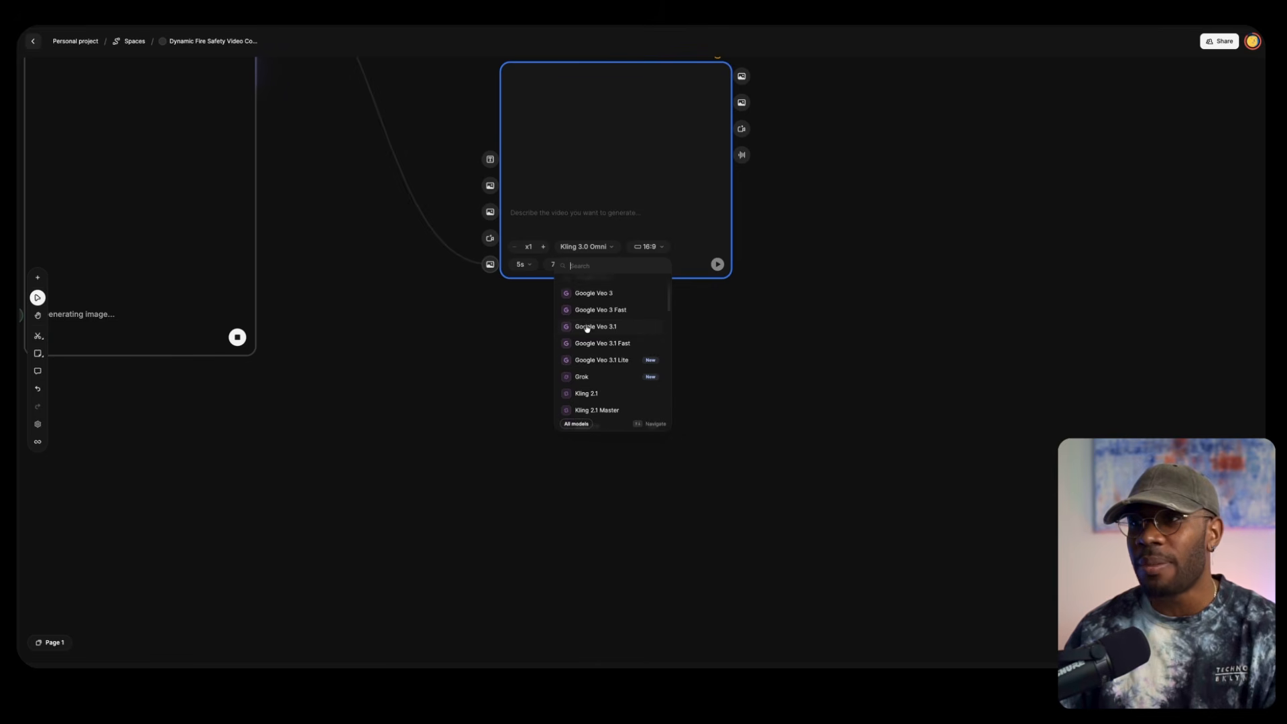
scroll(589, 335, "up", 2)
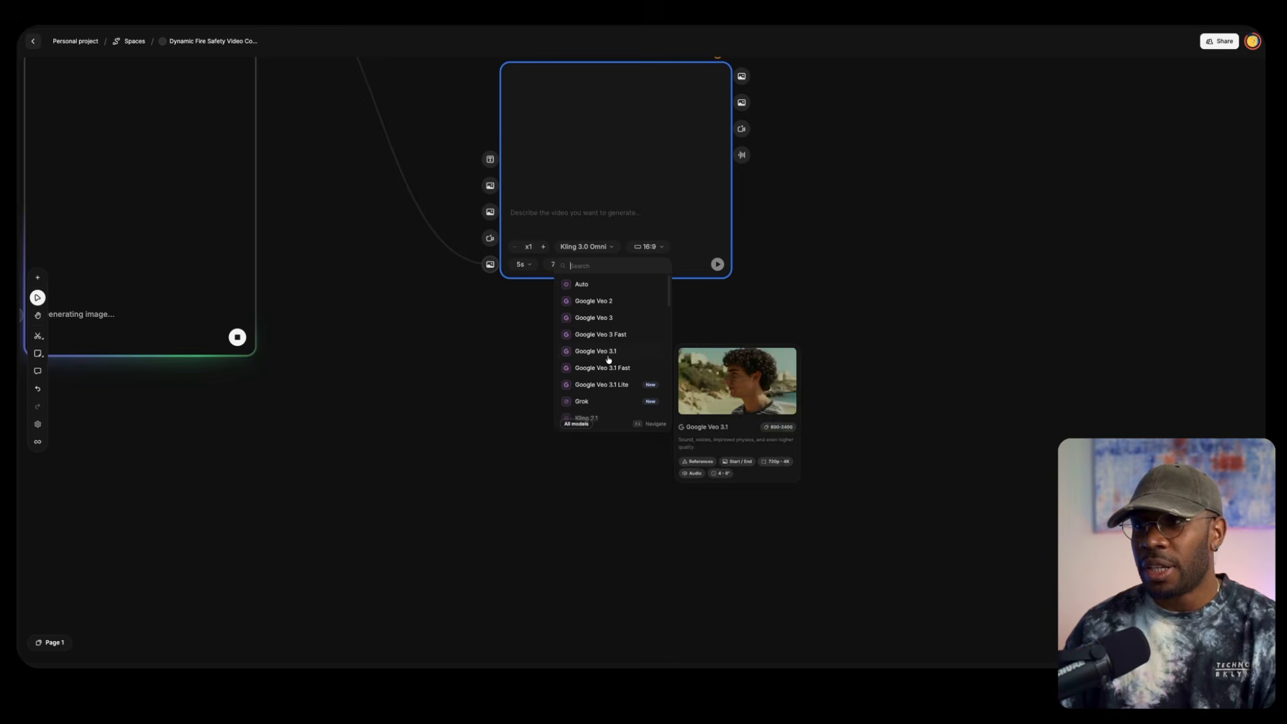
left_click(596, 352)
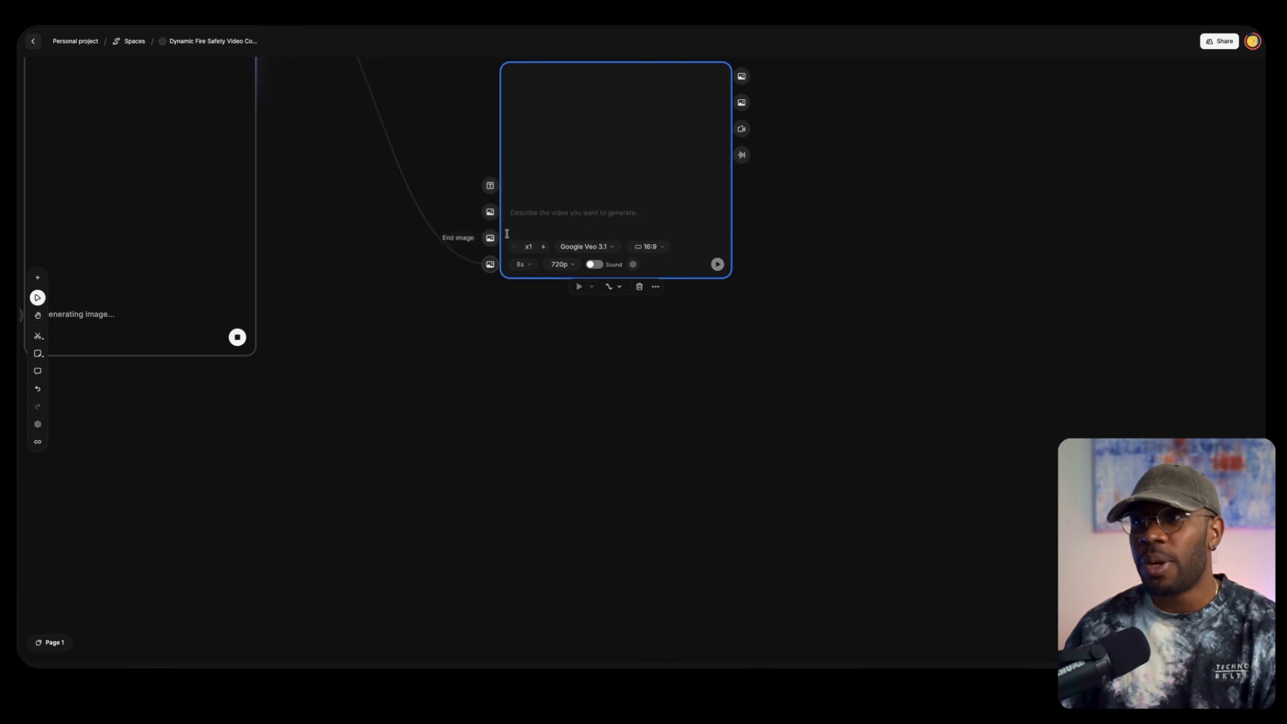
left_click(647, 247)
left_click(652, 280)
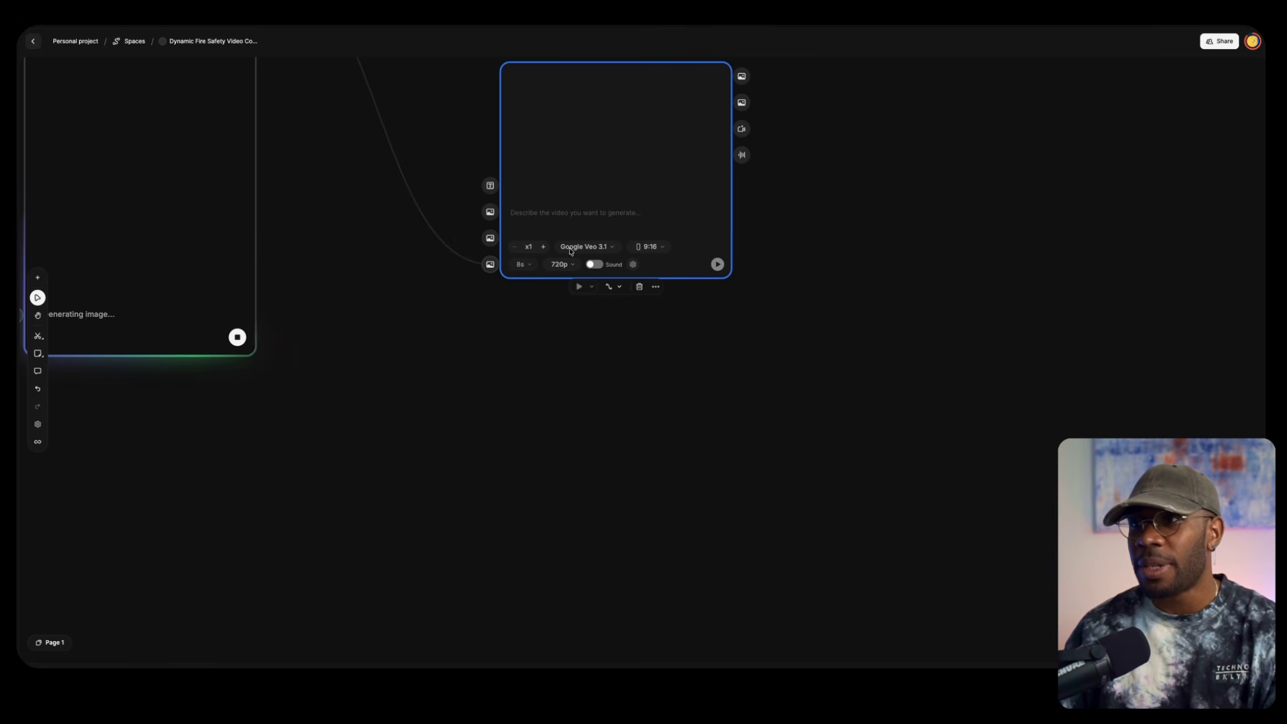
Connect a new Text node to the video generator's prompt input and enter "make the girl dance" in it
scroll(532, 187, "up", 5)
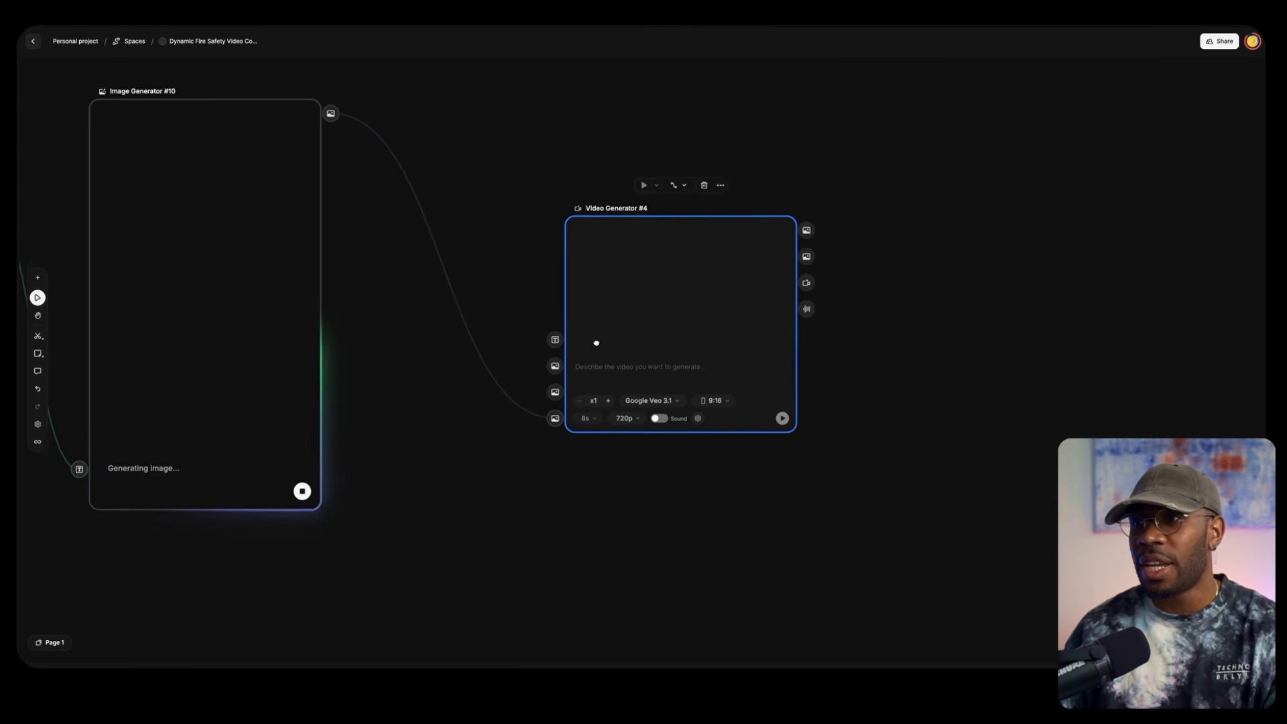
left_click_drag(558, 372, 473, 155)
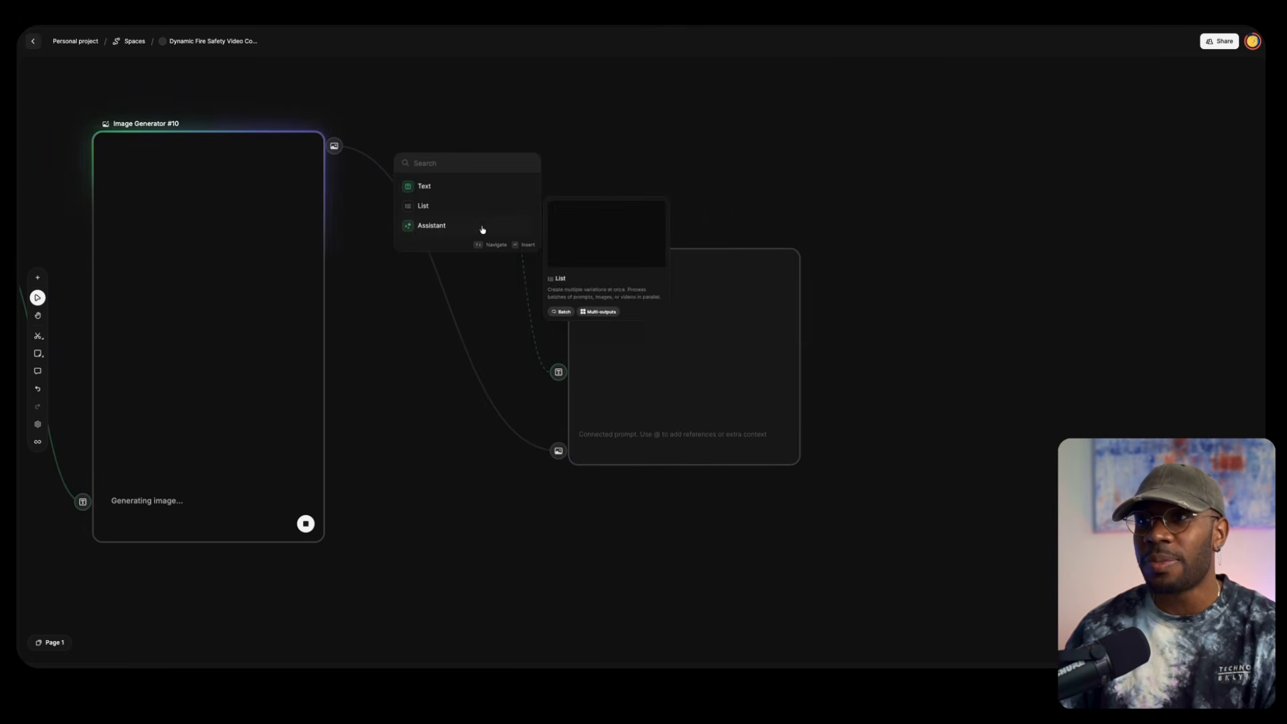
left_click(426, 186)
left_click(453, 140)
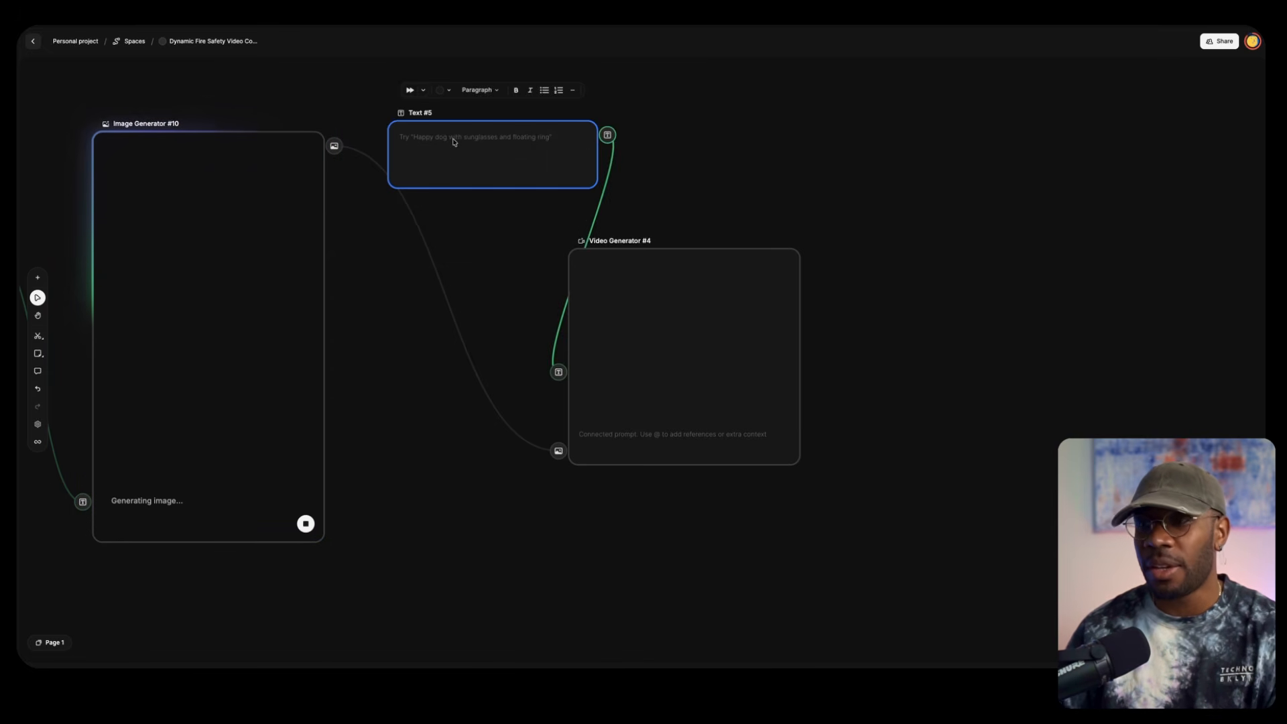
type("mak")
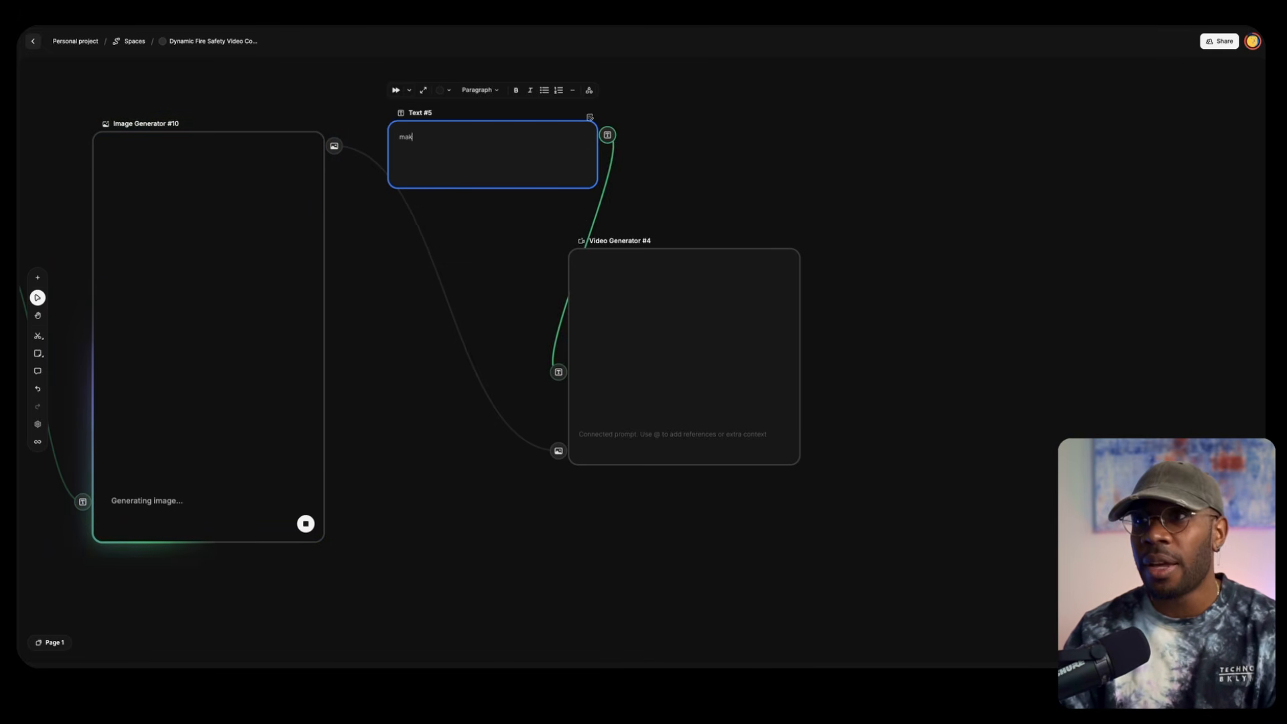
type("e the g")
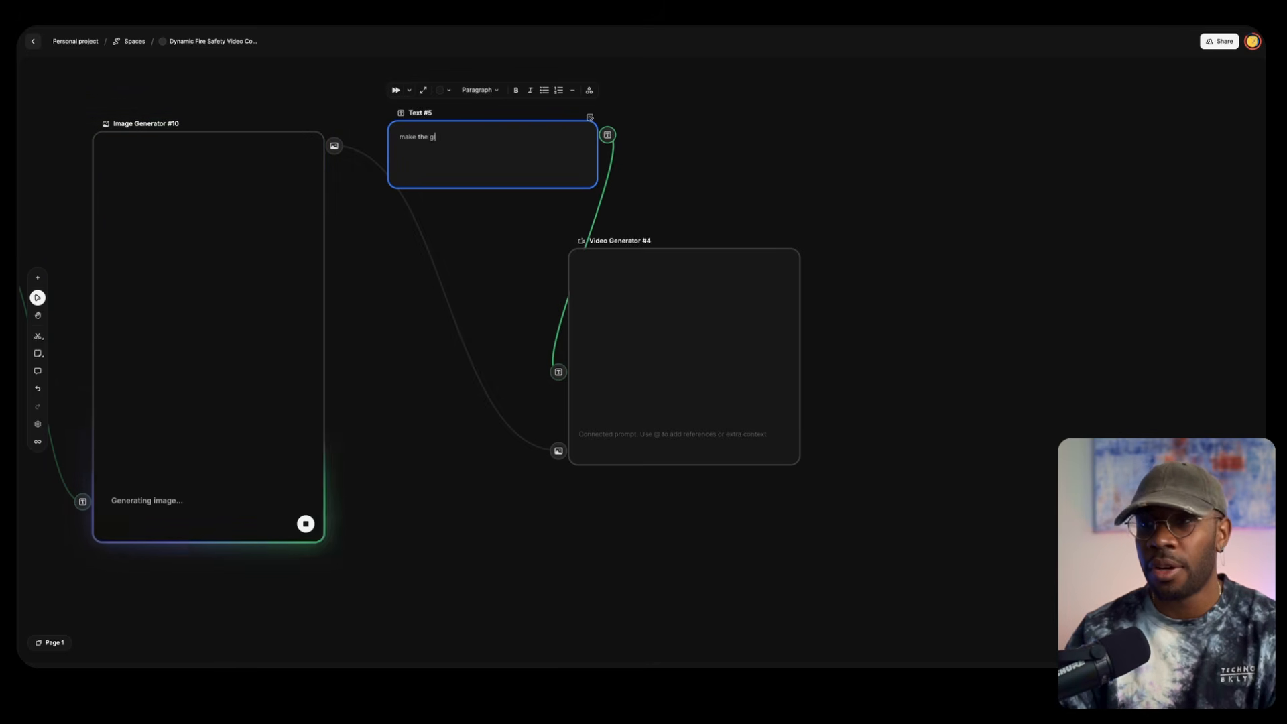
type("irl dance")
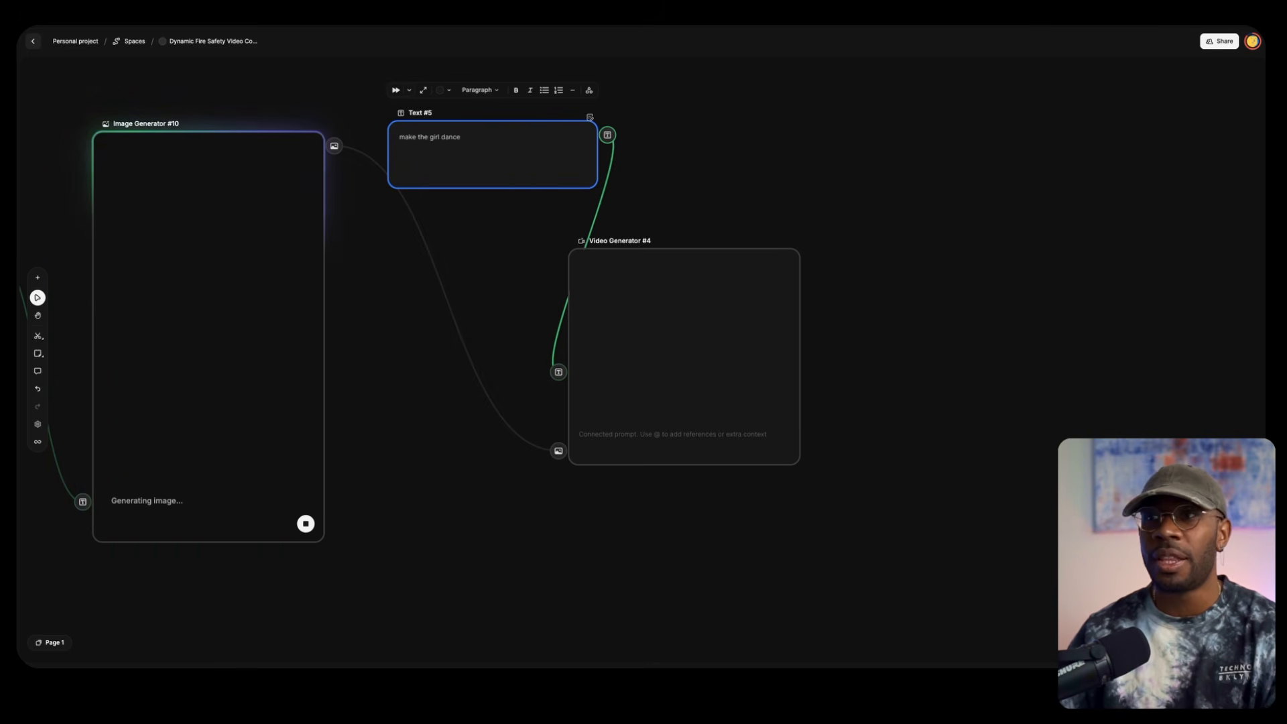
left_click_drag(624, 249, 796, 253)
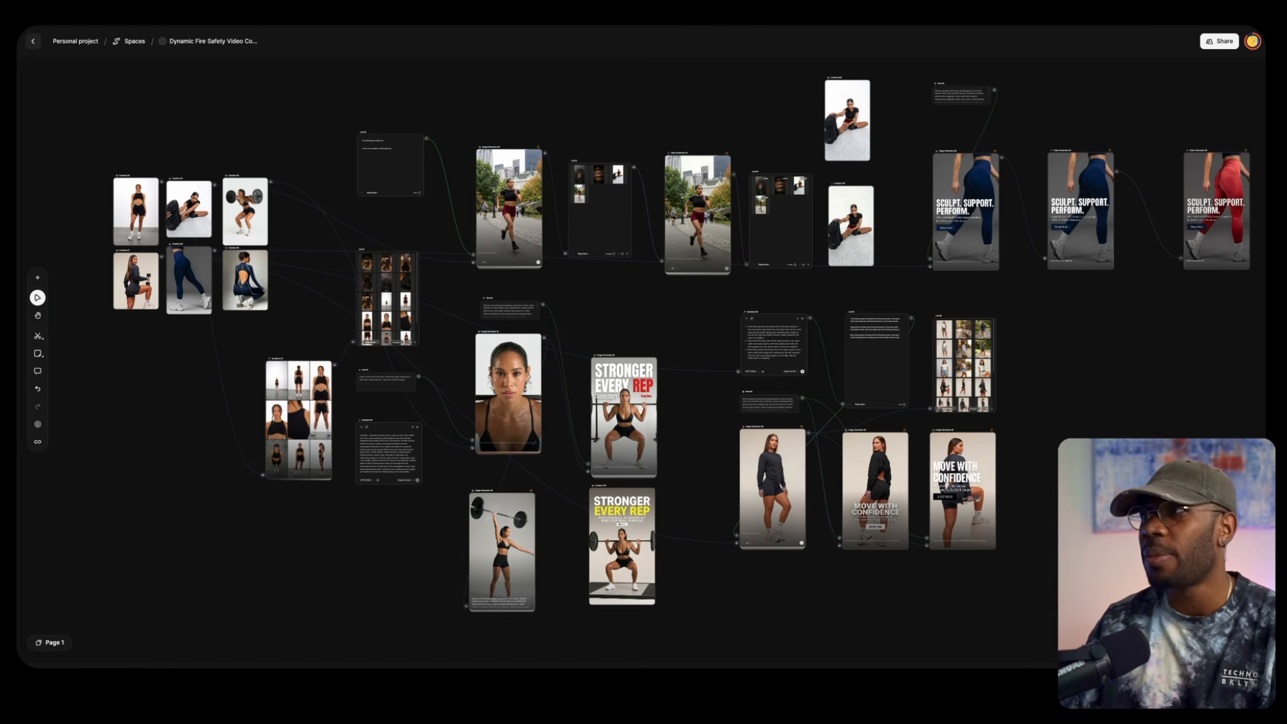
Go to Pinterest in a new browser tab and open the pin of the woman in sportswear running in mid-air
key("super+t")
type("pinterest")
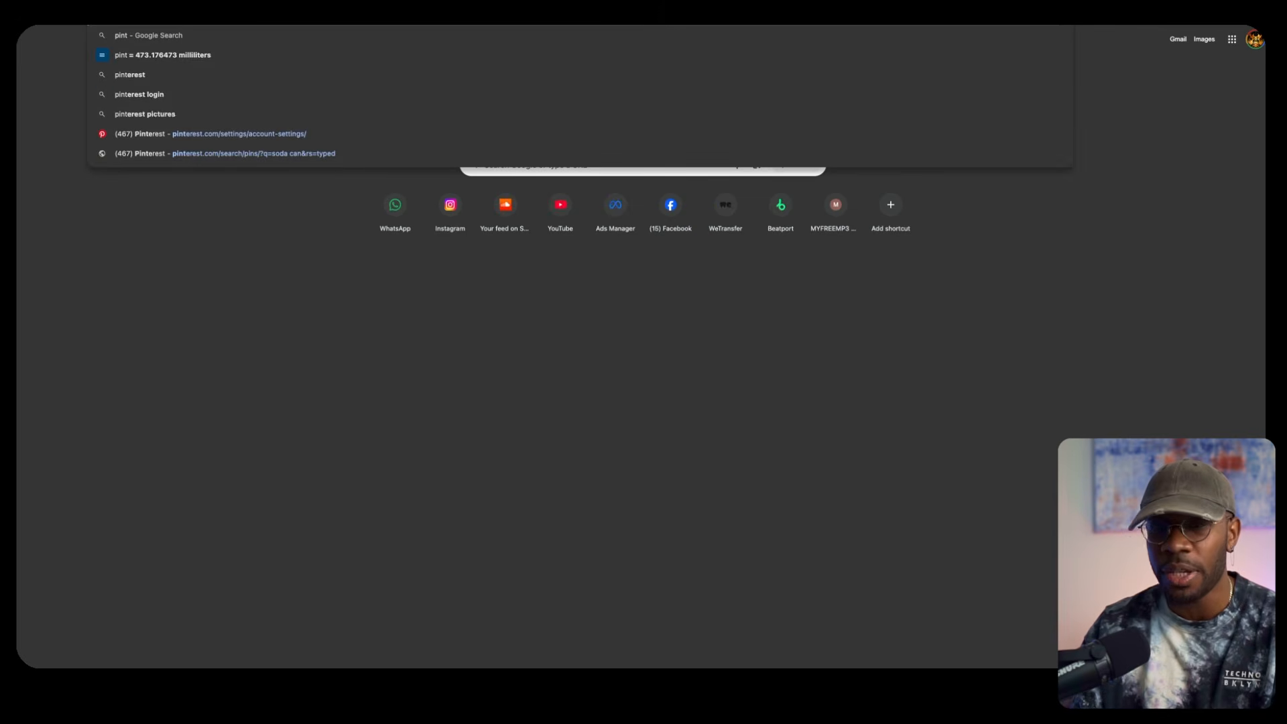
key("Return")
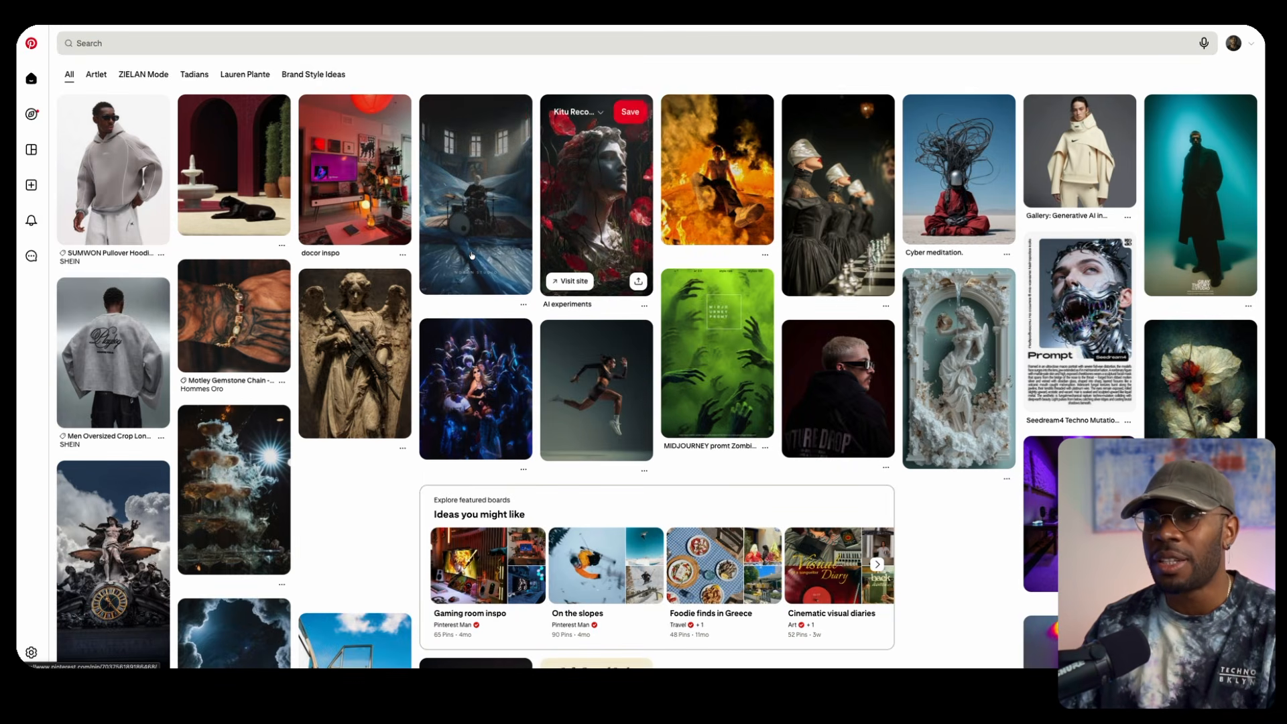
left_click(600, 394)
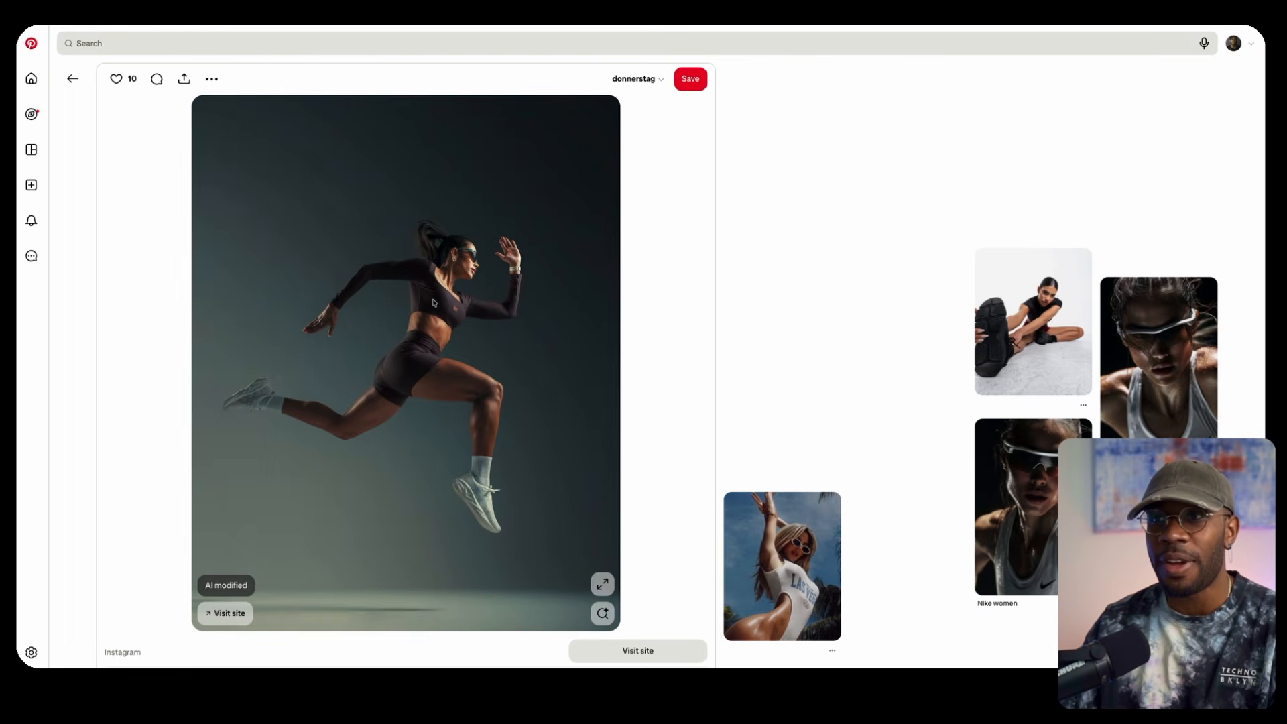
Try to save the running woman's image from the pin
right_click(442, 306)
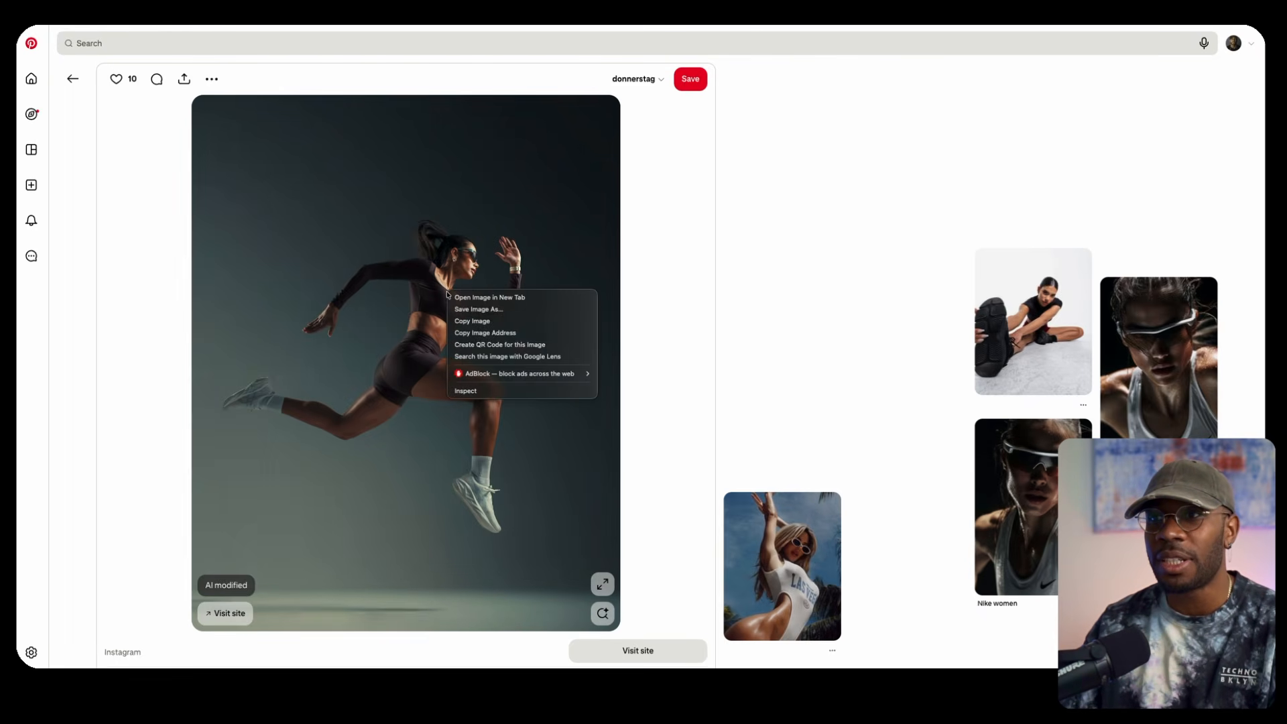
left_click(478, 311)
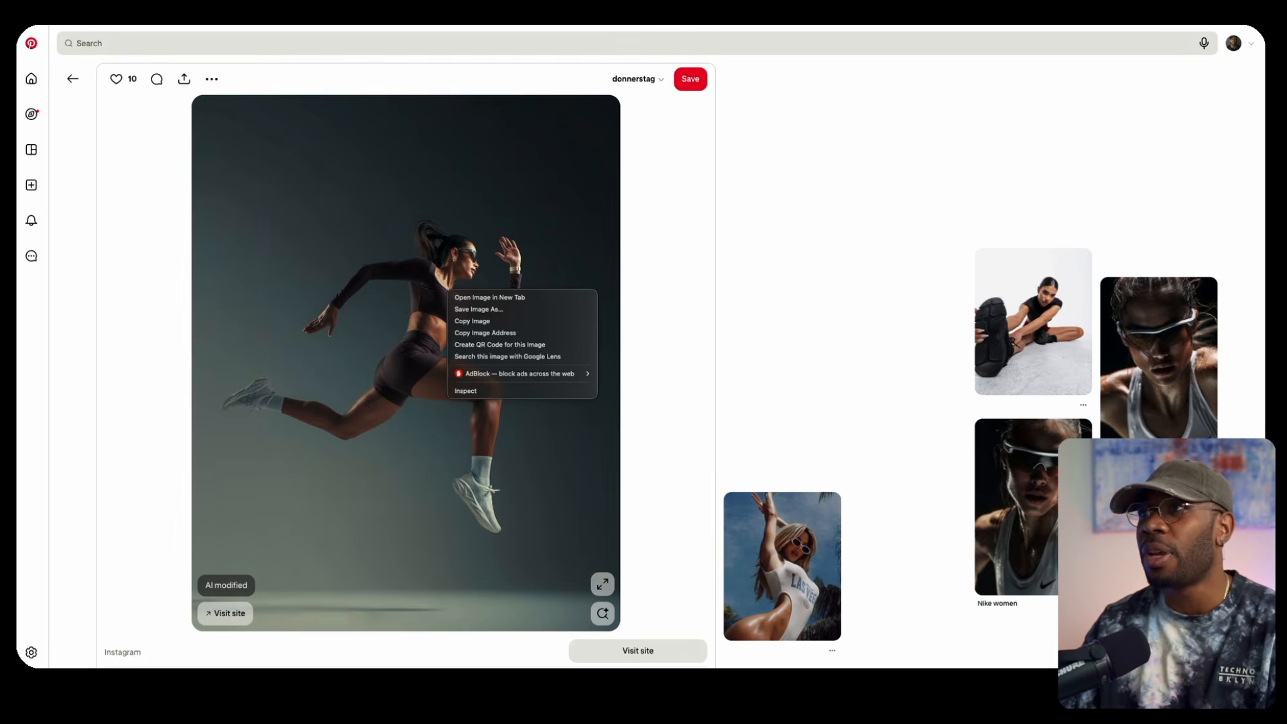
key("Escape")
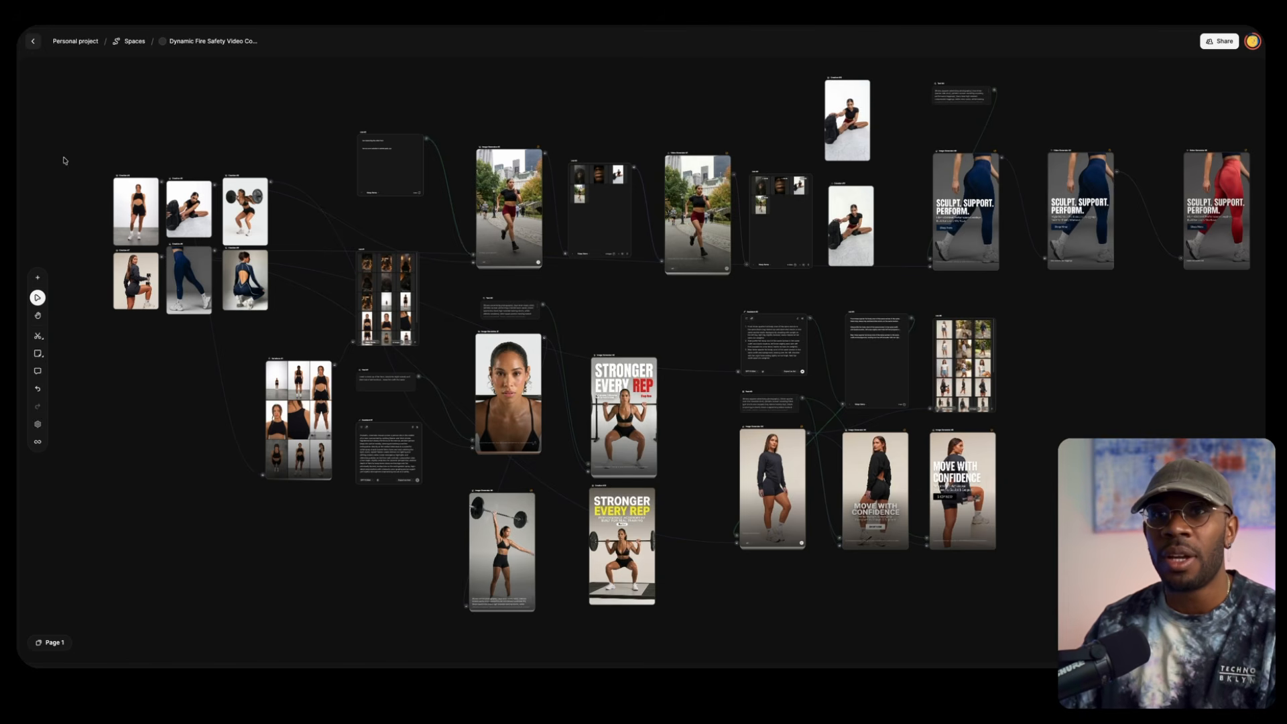
Examine the fitness workflow in Spaces, from the six source images to the image list, the variations grid and the prompt nodes
scroll(182, 173, "left", 5)
scroll(413, 193, "up", 5)
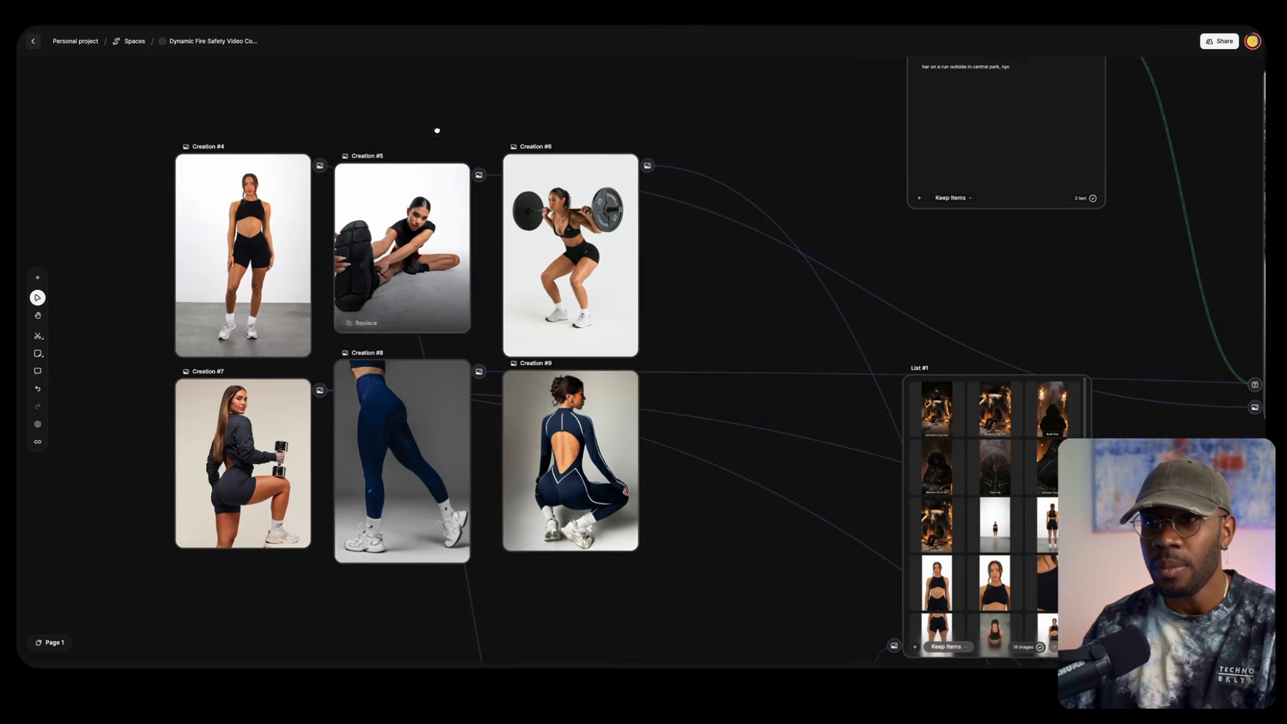
left_click_drag(437, 131, 468, 115)
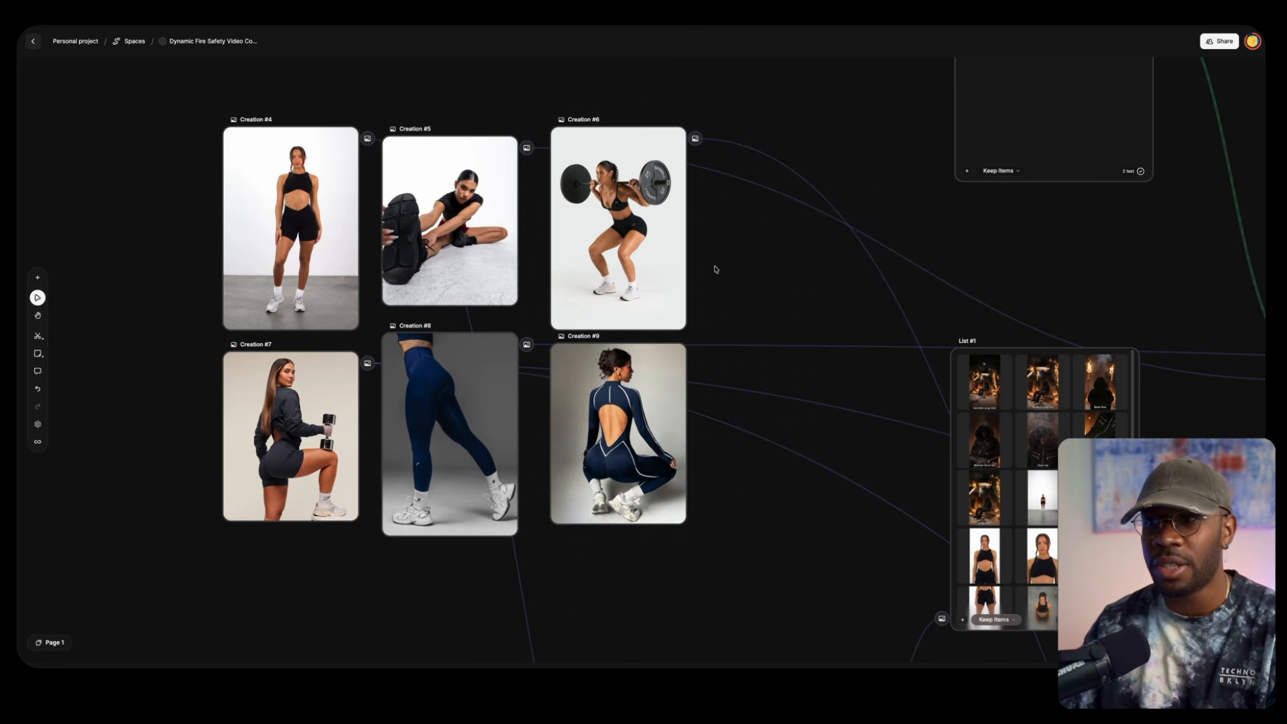
left_click_drag(762, 308, 700, 232)
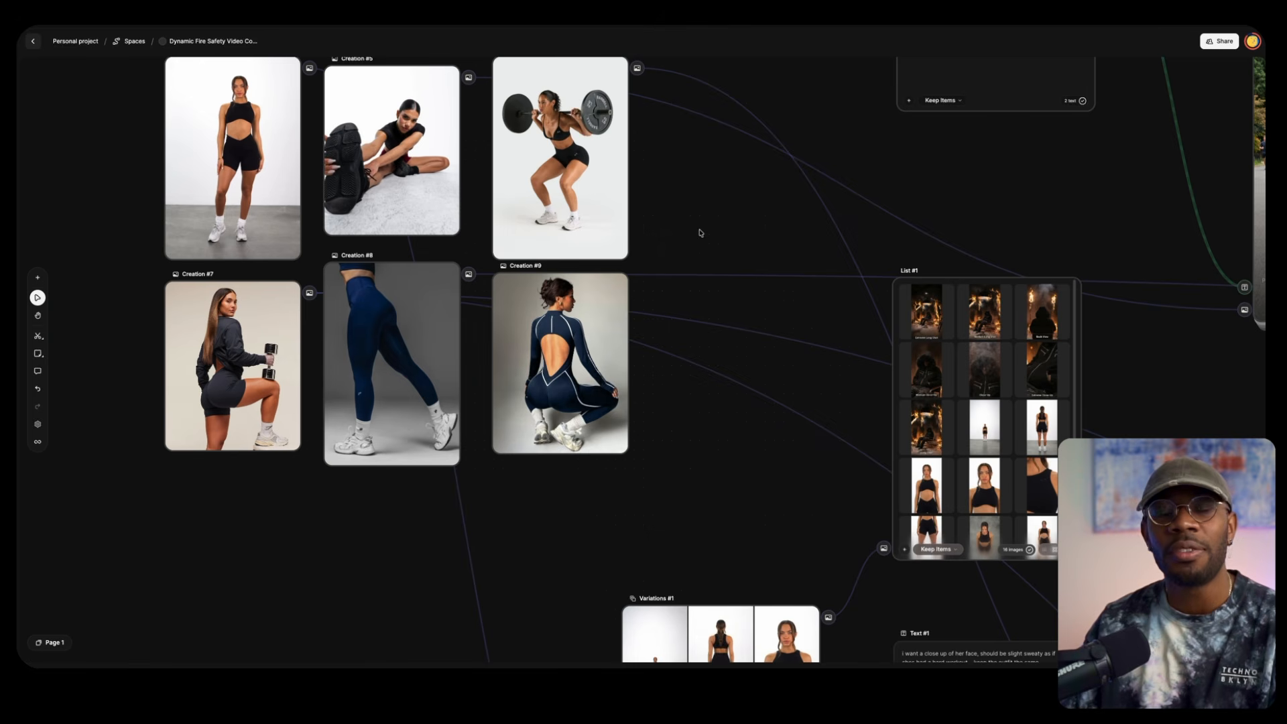
left_click_drag(704, 239, 737, 273)
left_click_drag(757, 476, 642, 108)
left_click_drag(714, 216, 655, 143)
mouse_move(668, 313)
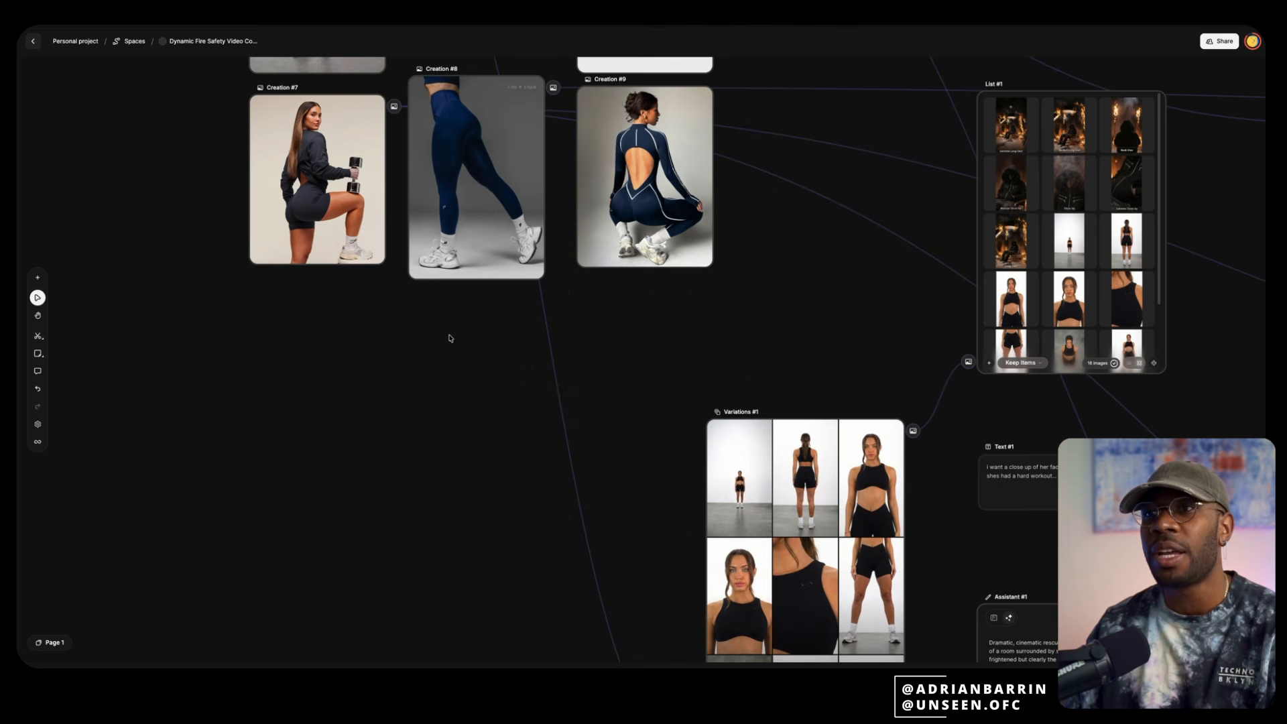
Branch a new Variations node off the image of the woman posing with a dumbbell
left_click_drag(462, 396, 438, 357)
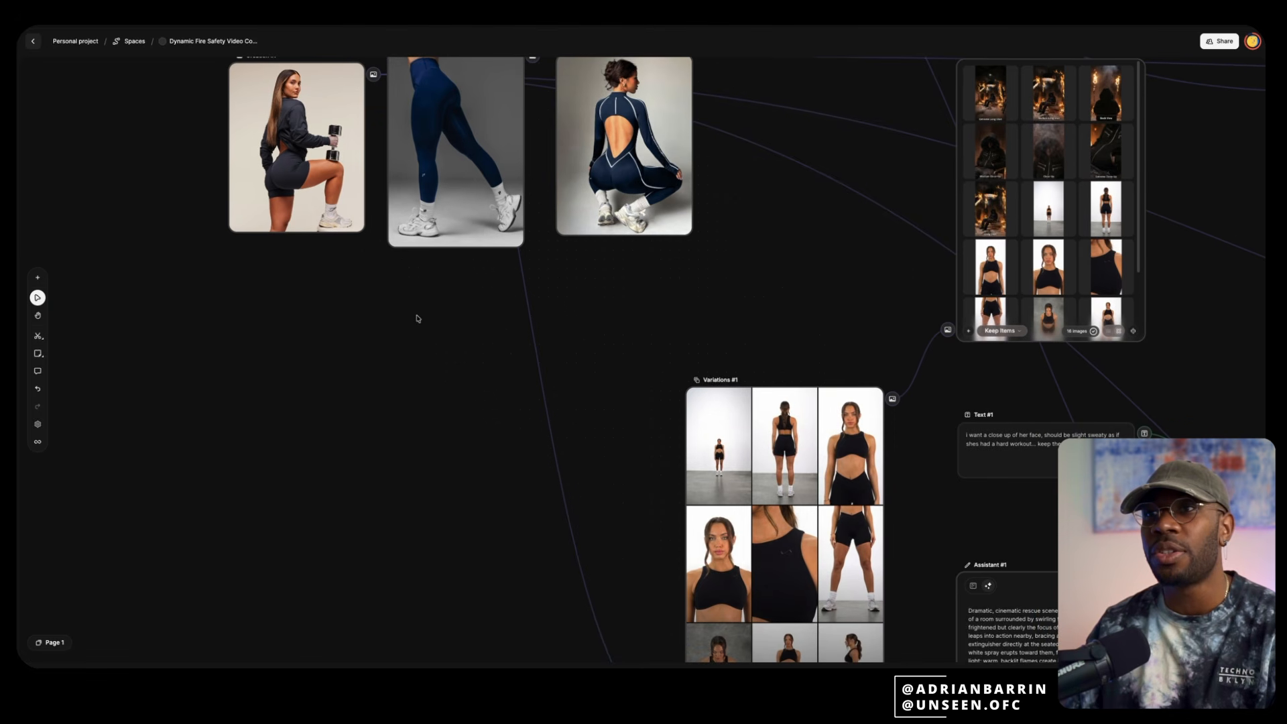
left_click_drag(373, 75, 259, 352)
scroll(325, 461, "down", 3)
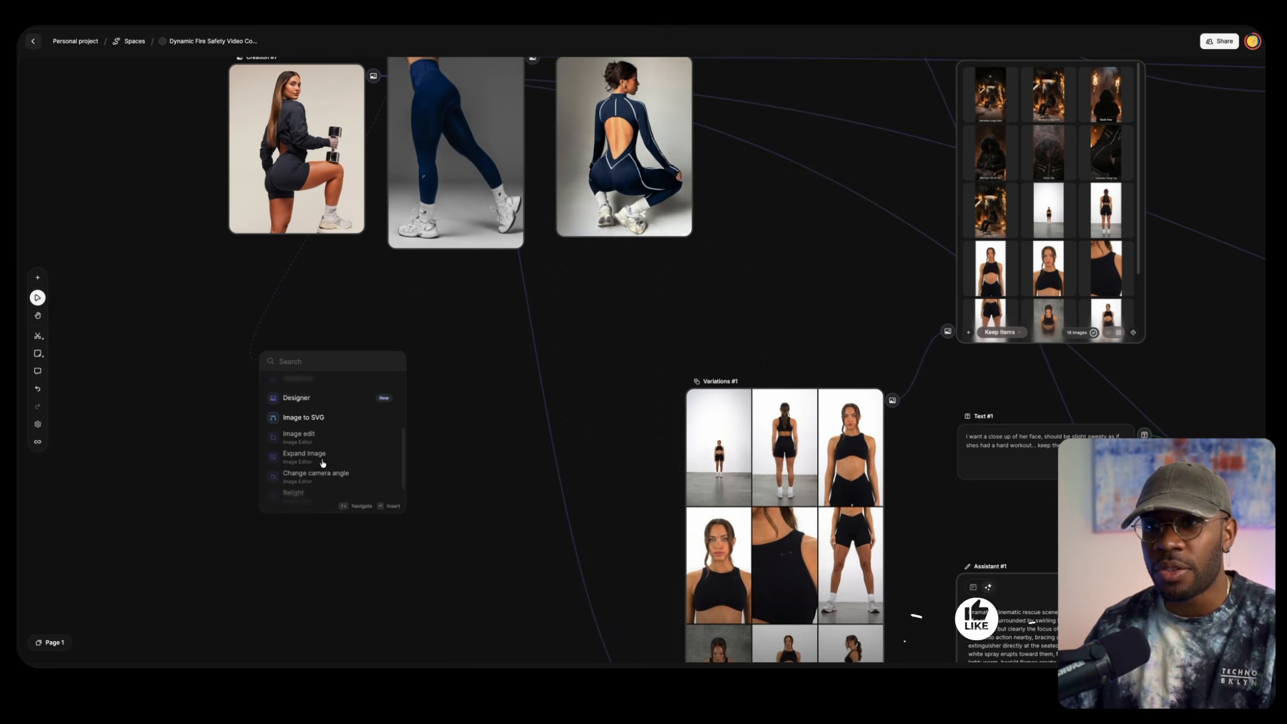
scroll(317, 428, "up", 3)
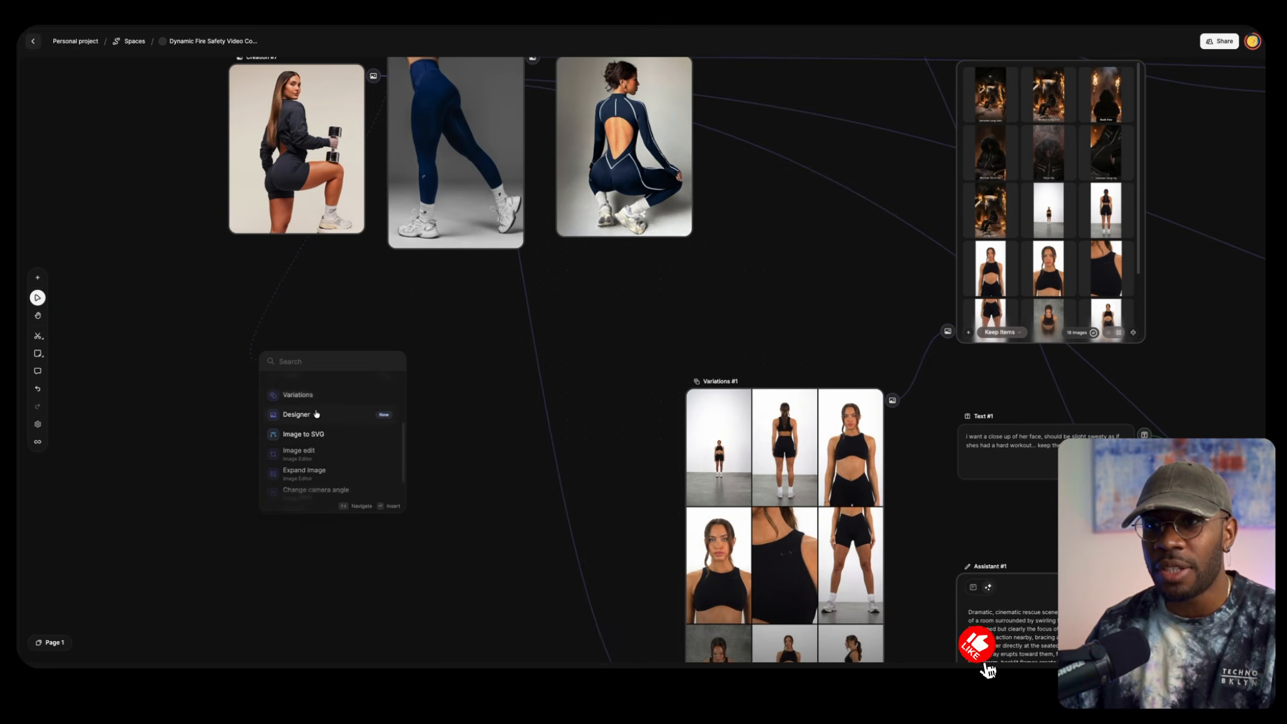
left_click(313, 450)
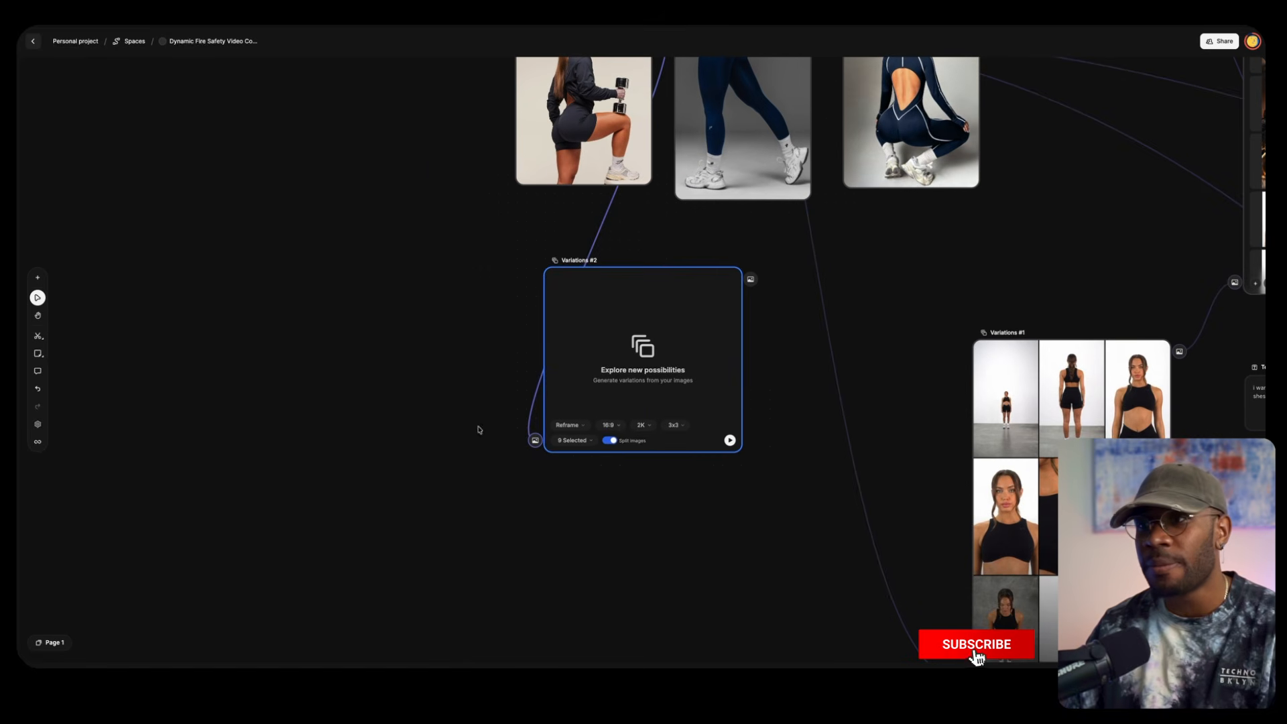
Check the variation types and reframe shot options of the new Variations node, and delete the node
left_click(582, 427)
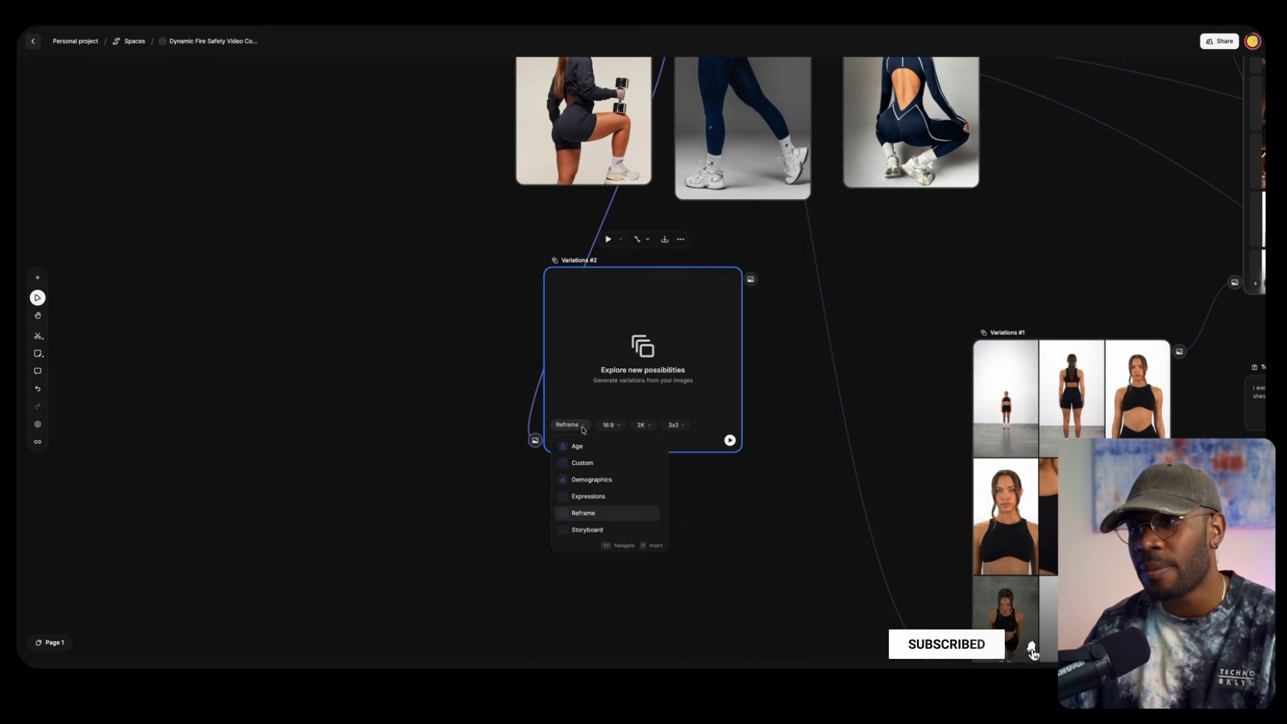
left_click(582, 427)
left_click(574, 440)
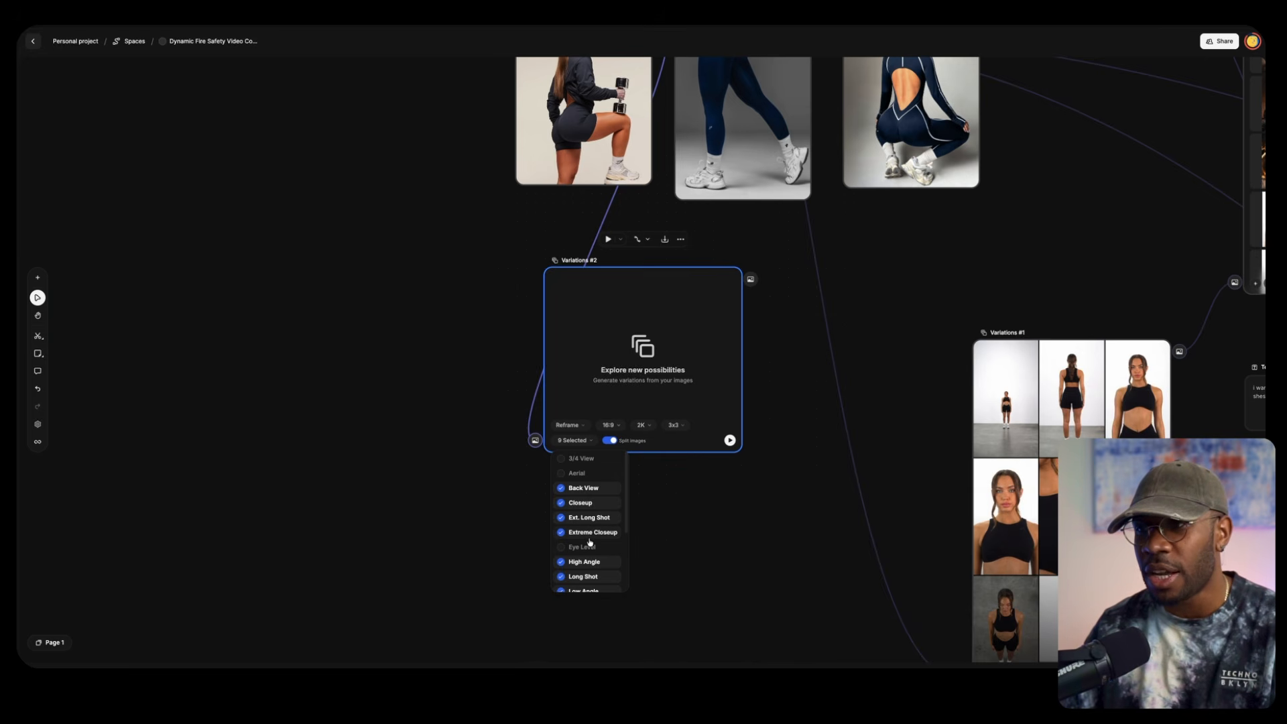
scroll(587, 551, "down", 2)
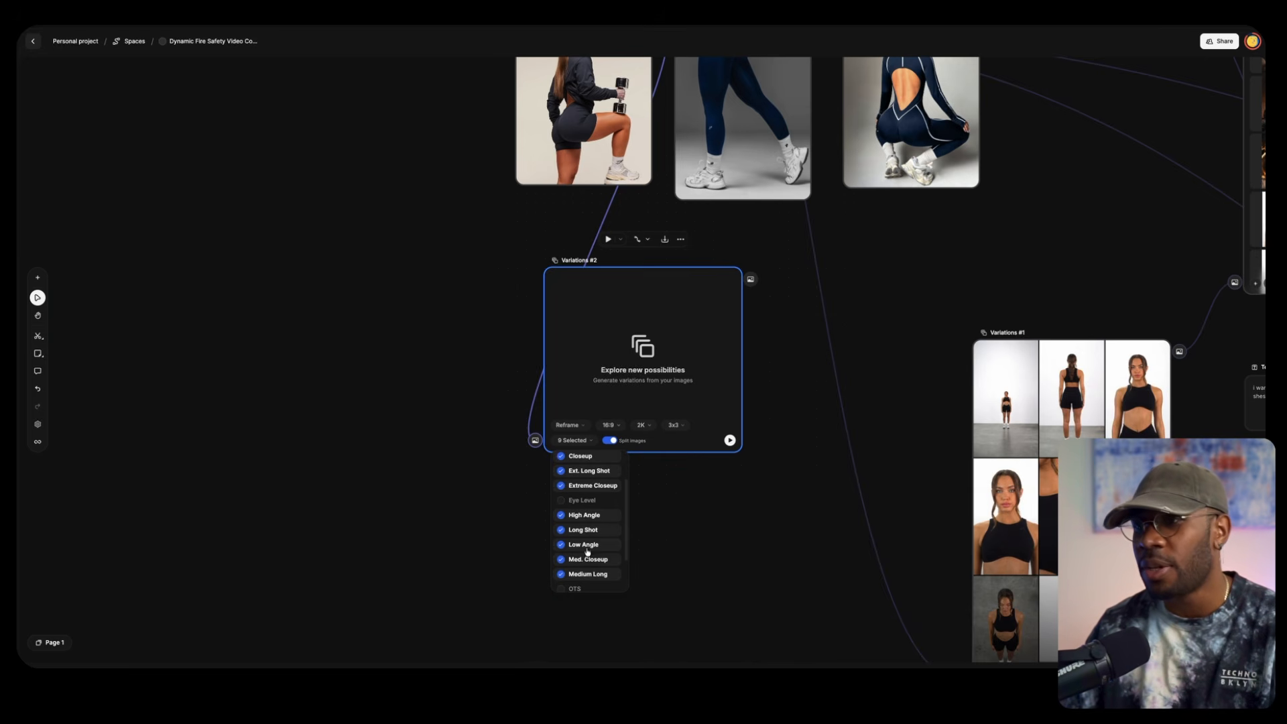
scroll(581, 529, "up", 2)
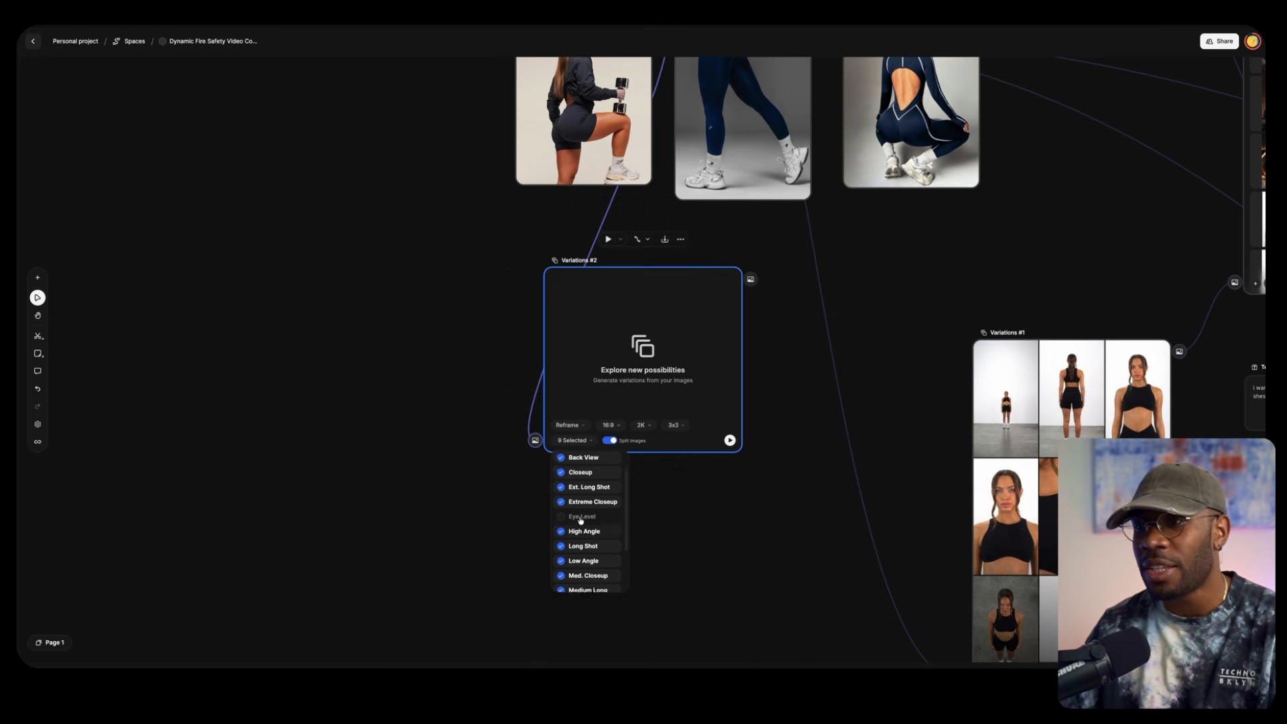
left_click(586, 381)
key("Delete")
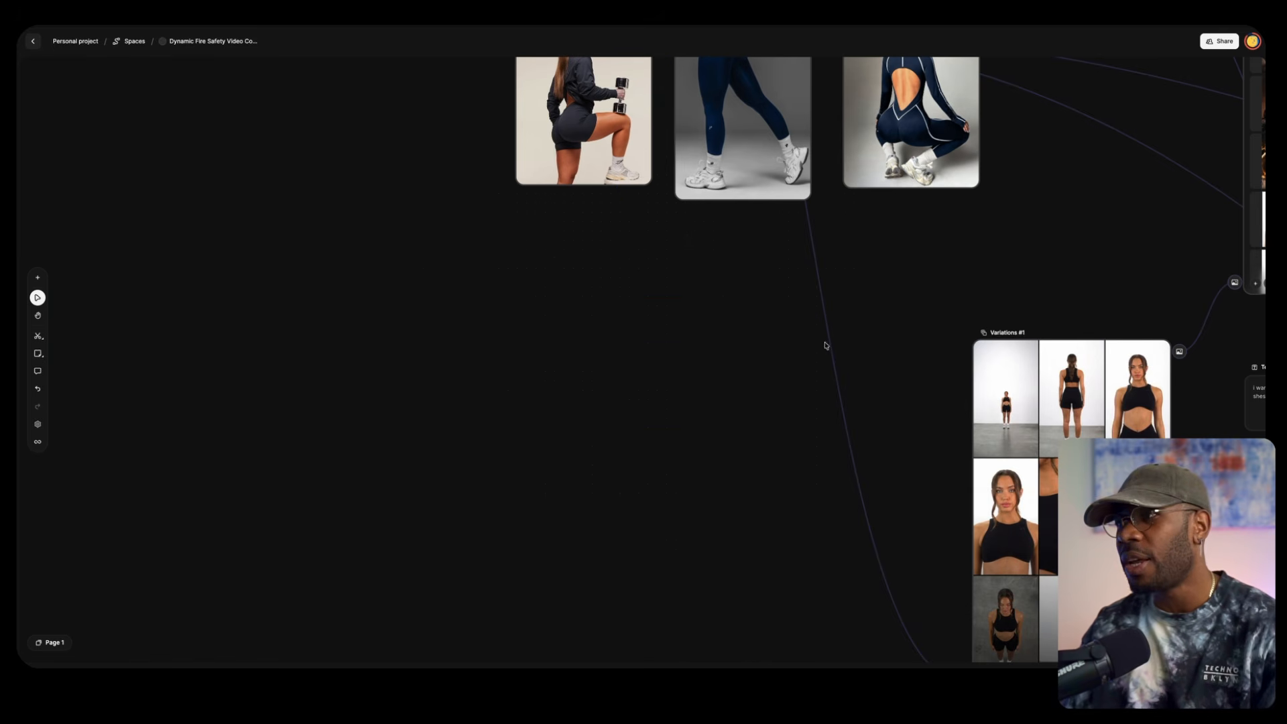
Examine the existing nine-shot variations grid and the six source images above it
left_click_drag(876, 350, 489, 184)
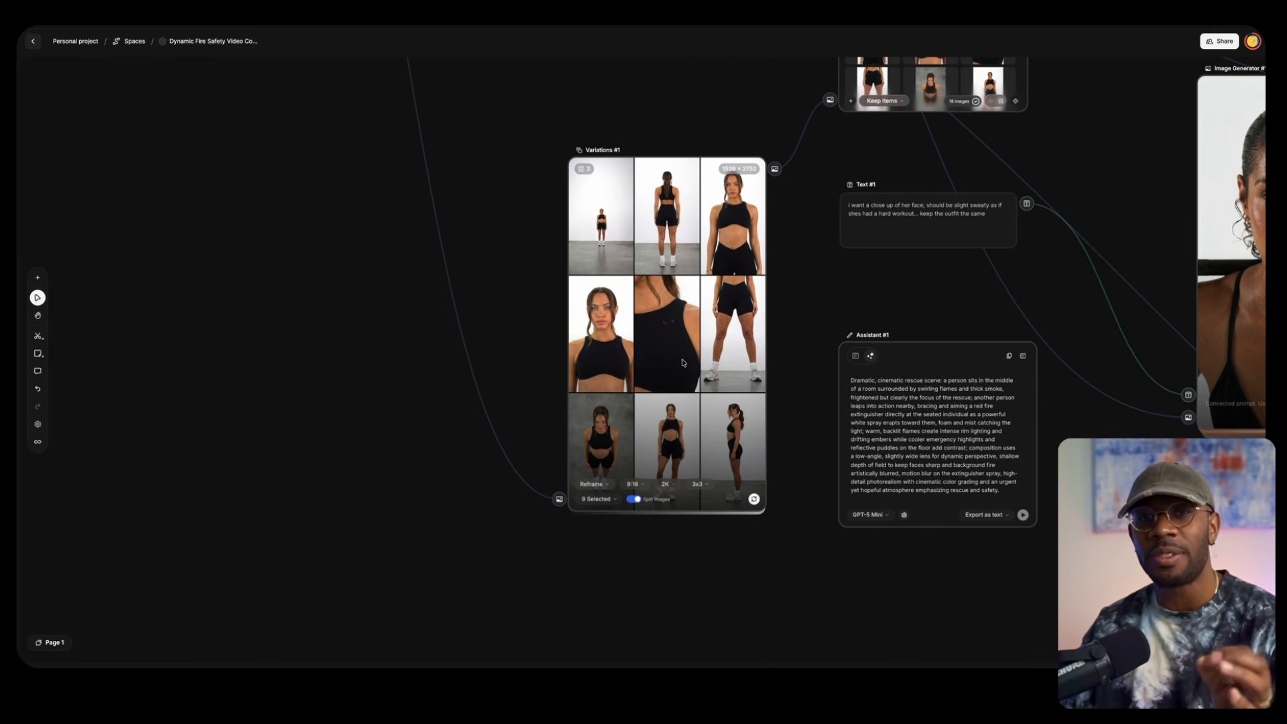
left_click_drag(318, 235, 396, 429)
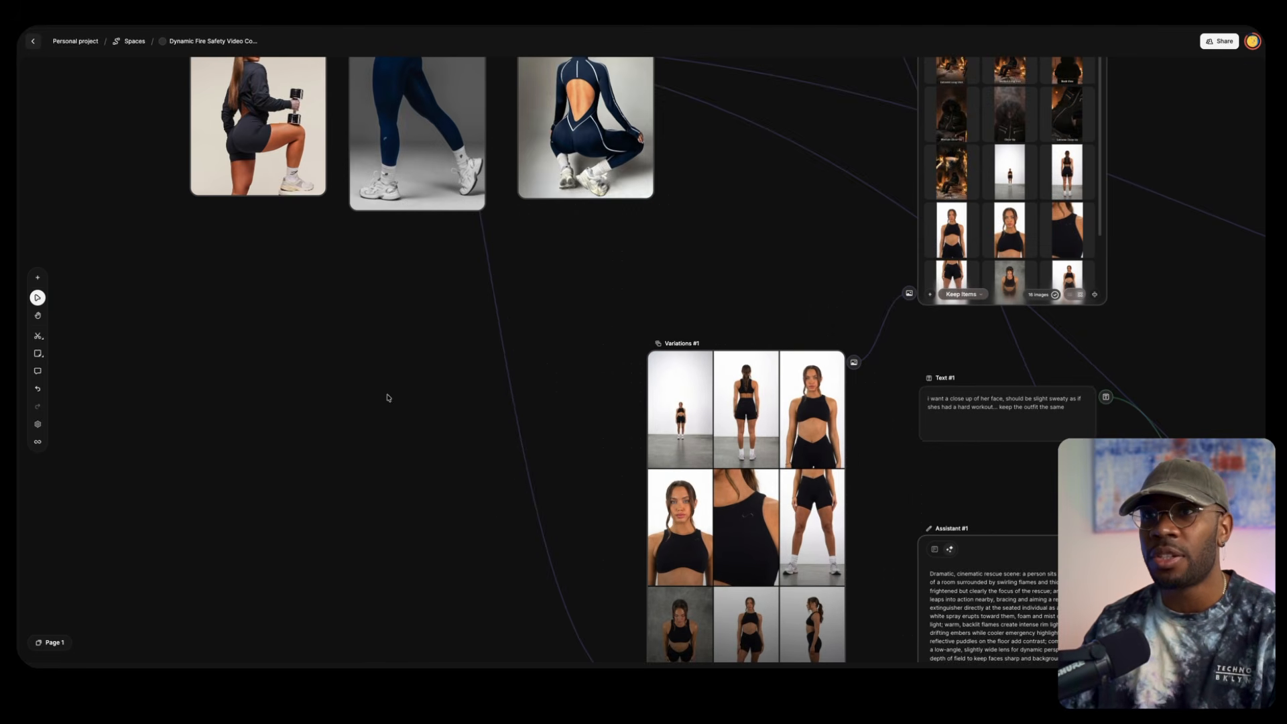
left_click_drag(340, 346, 395, 529)
left_click_drag(193, 209, 191, 429)
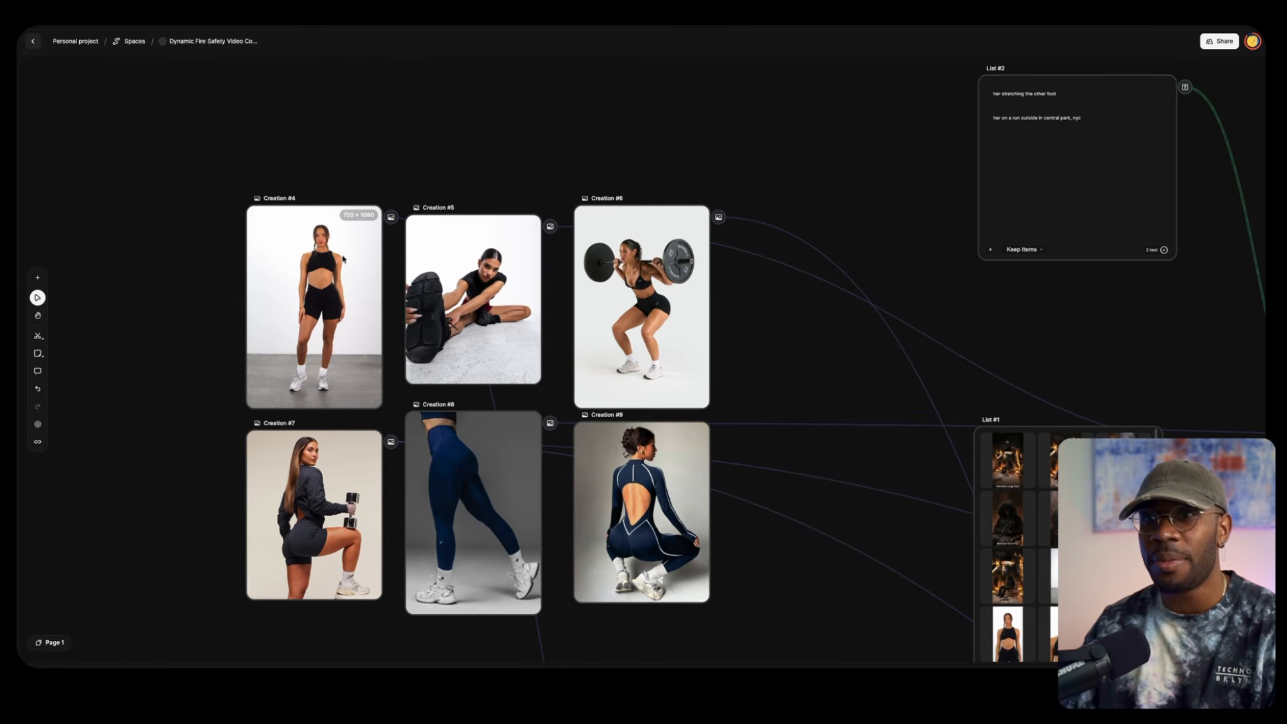
left_click_drag(805, 442, 554, 162)
left_click_drag(676, 488, 573, 196)
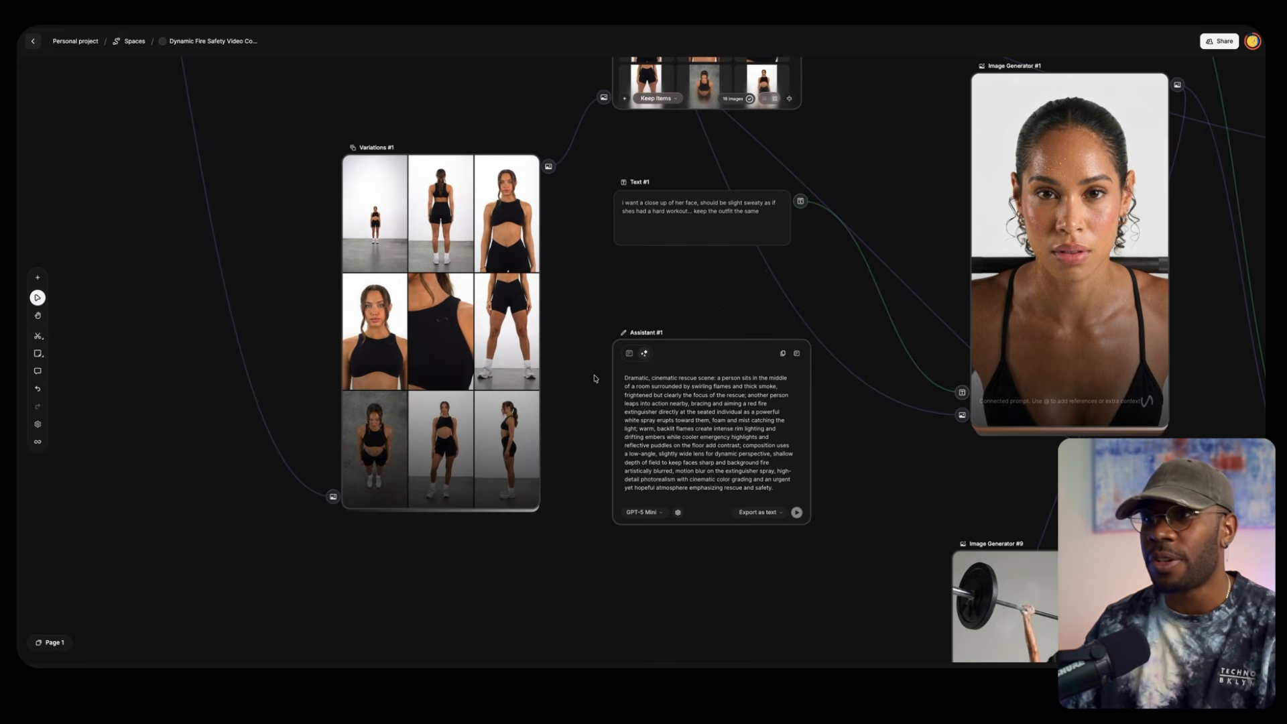
Follow the variations grid into the image list and preview its distant full-body front shot and back-view shot
scroll(594, 379, "up", 3)
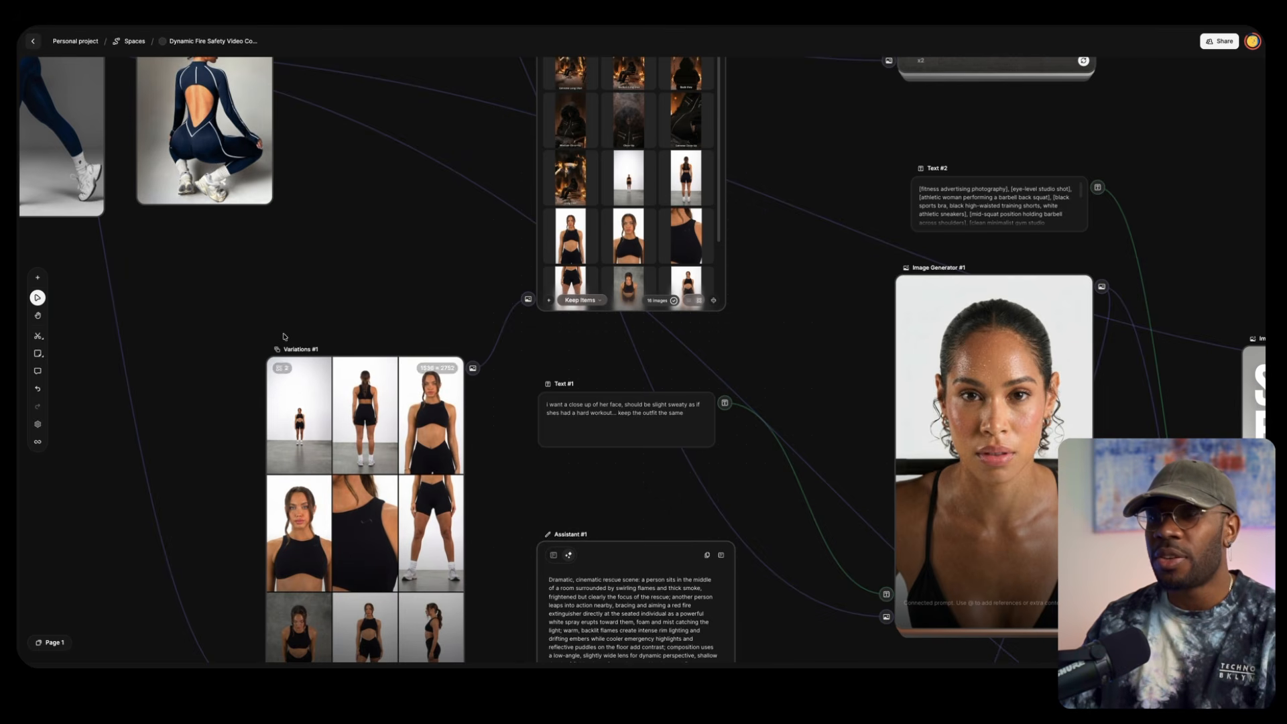
scroll(455, 339, "right", 5)
left_click_drag(325, 321, 329, 309)
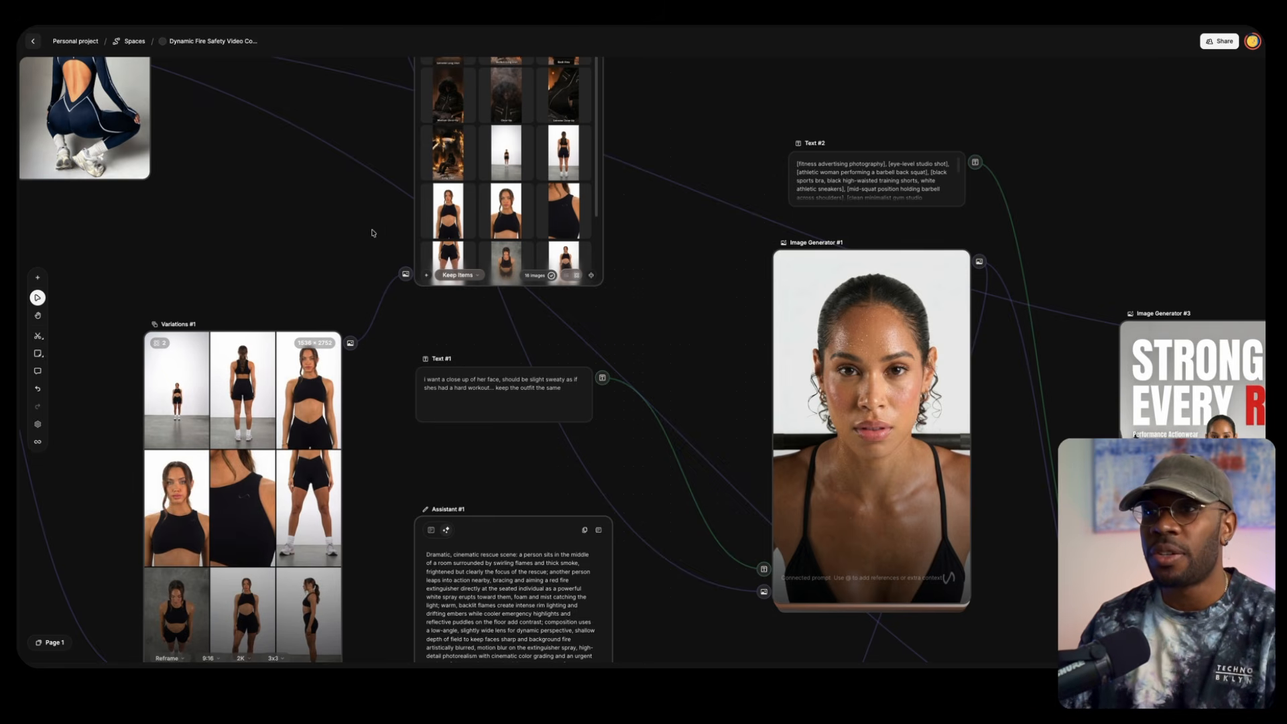
scroll(335, 295, "right", 5)
scroll(335, 295, "up", 3)
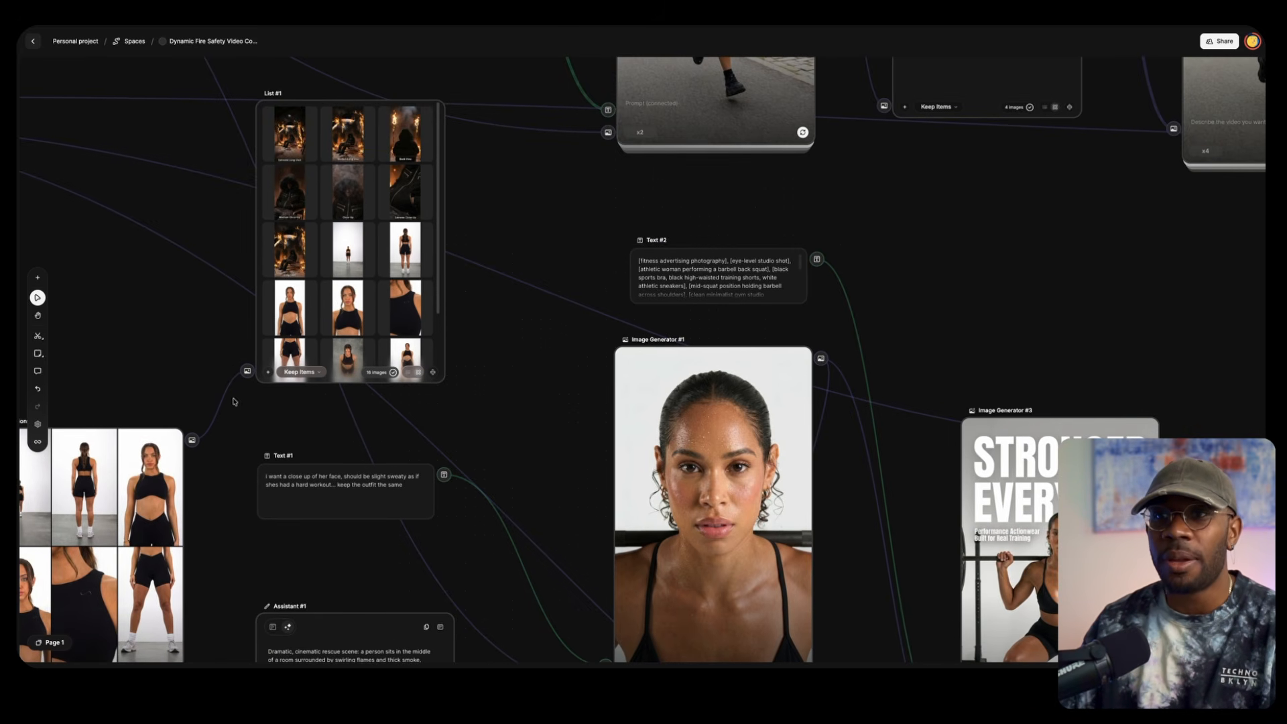
scroll(387, 259, "down", 2)
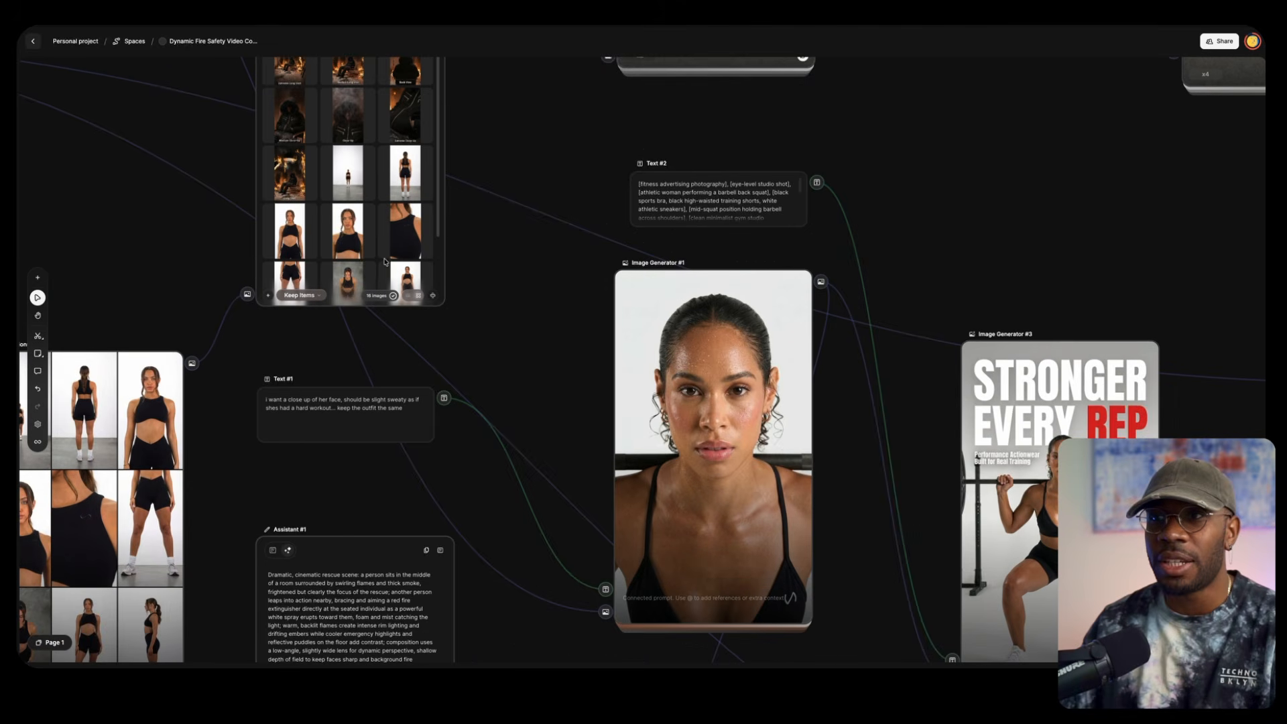
scroll(384, 261, "up", 2)
left_click(343, 260)
left_click(338, 252)
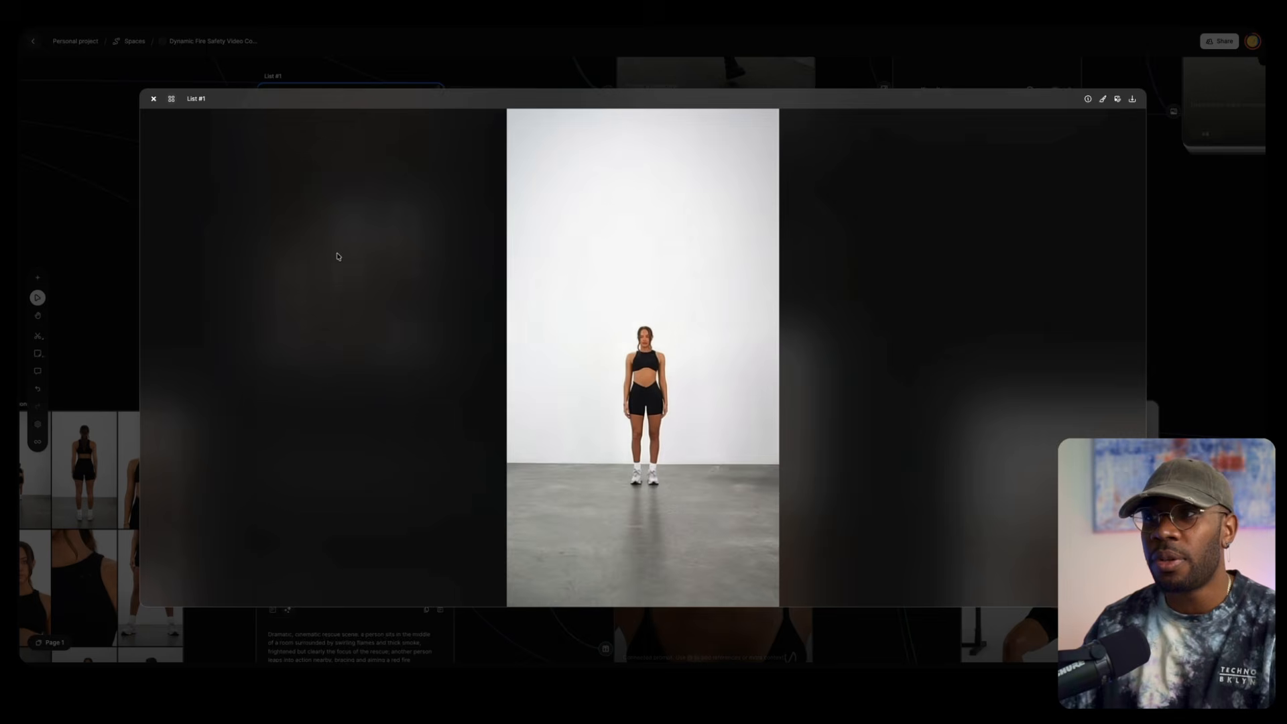
left_click(153, 99)
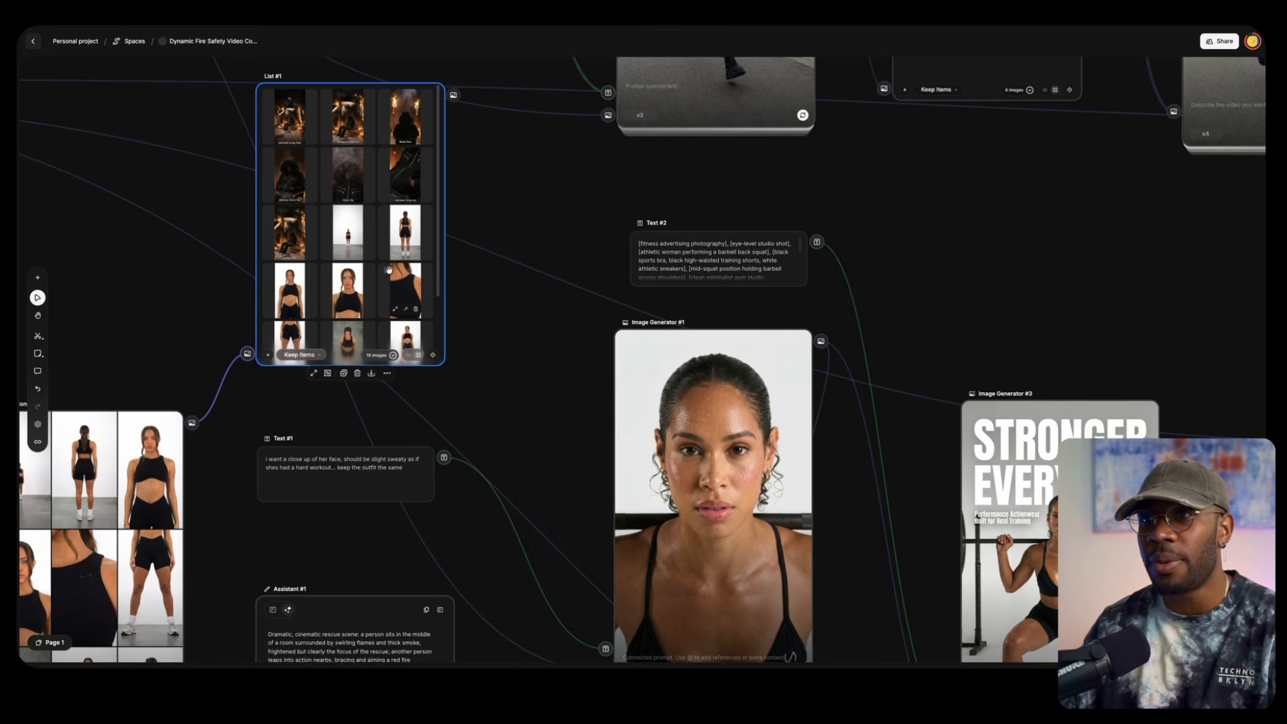
left_click(394, 253)
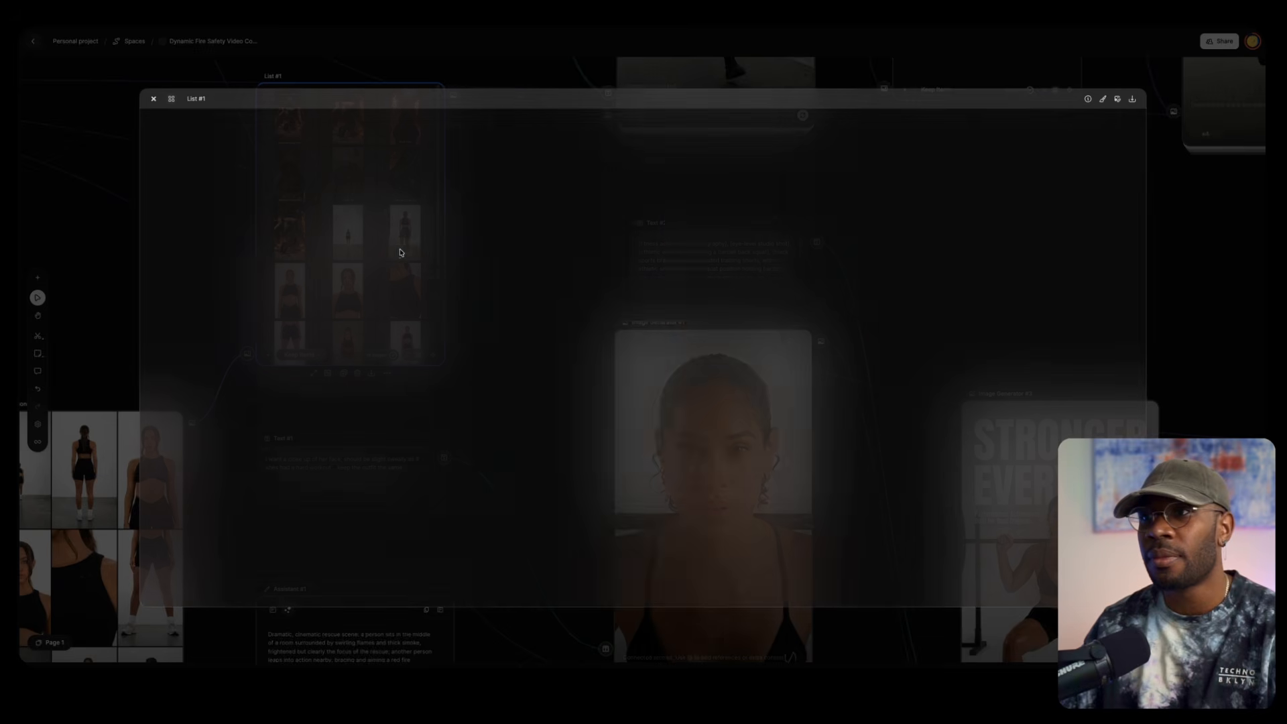
left_click(153, 99)
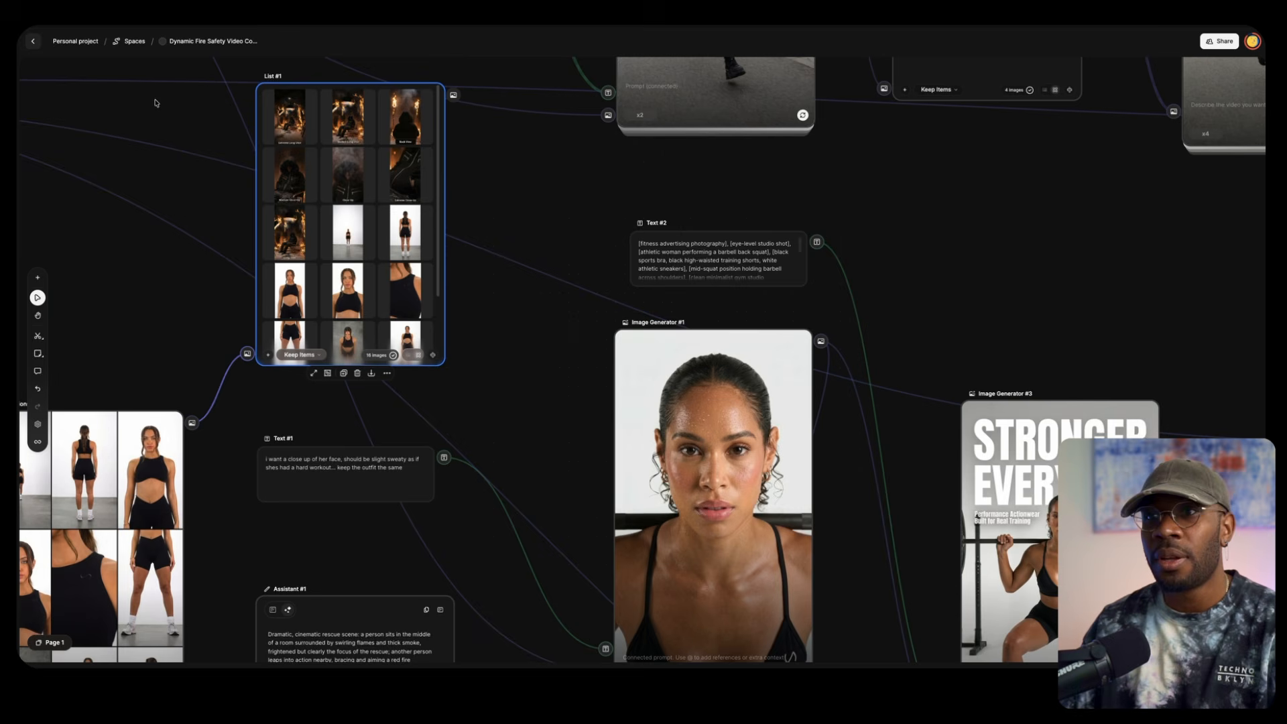
Extract the distant full-body shot from the image list as a separate image on the canvas, and delete that copy
left_click(358, 252)
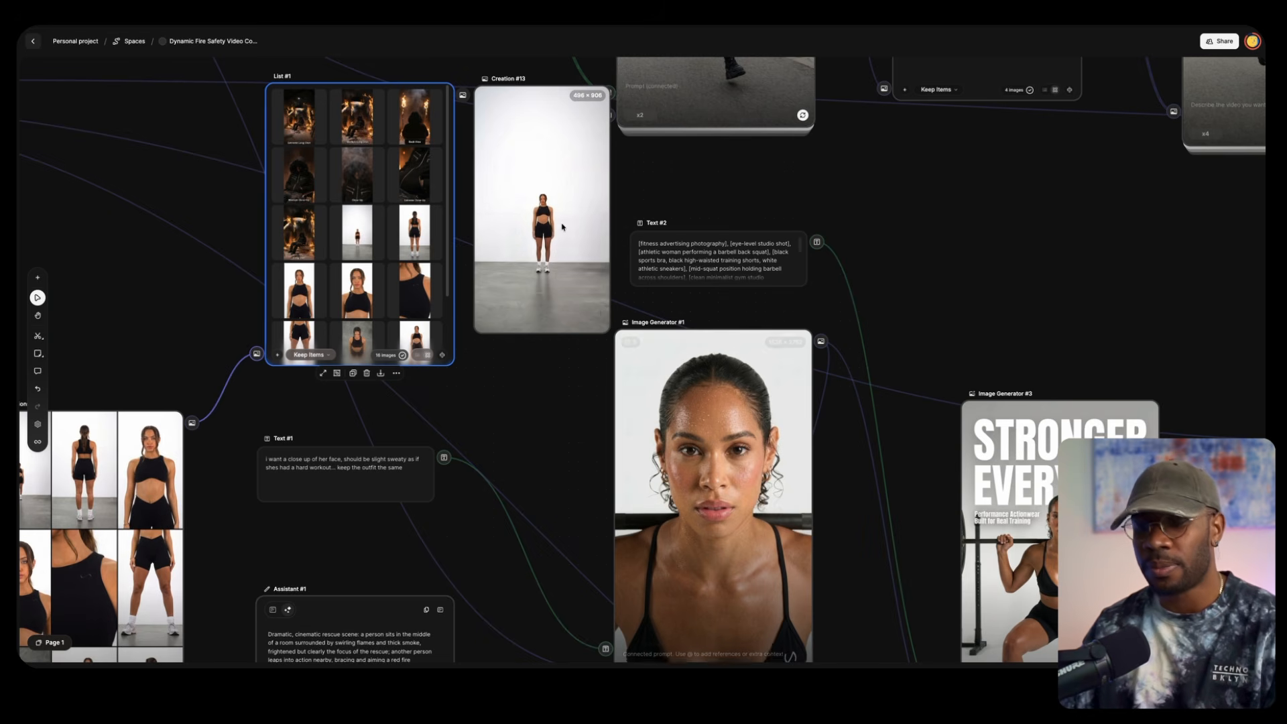
left_click(565, 233)
key("Delete")
Examine the close-up face prompt, its connection to Image Generator #1 and the image models available there
scroll(561, 231, "down", 3)
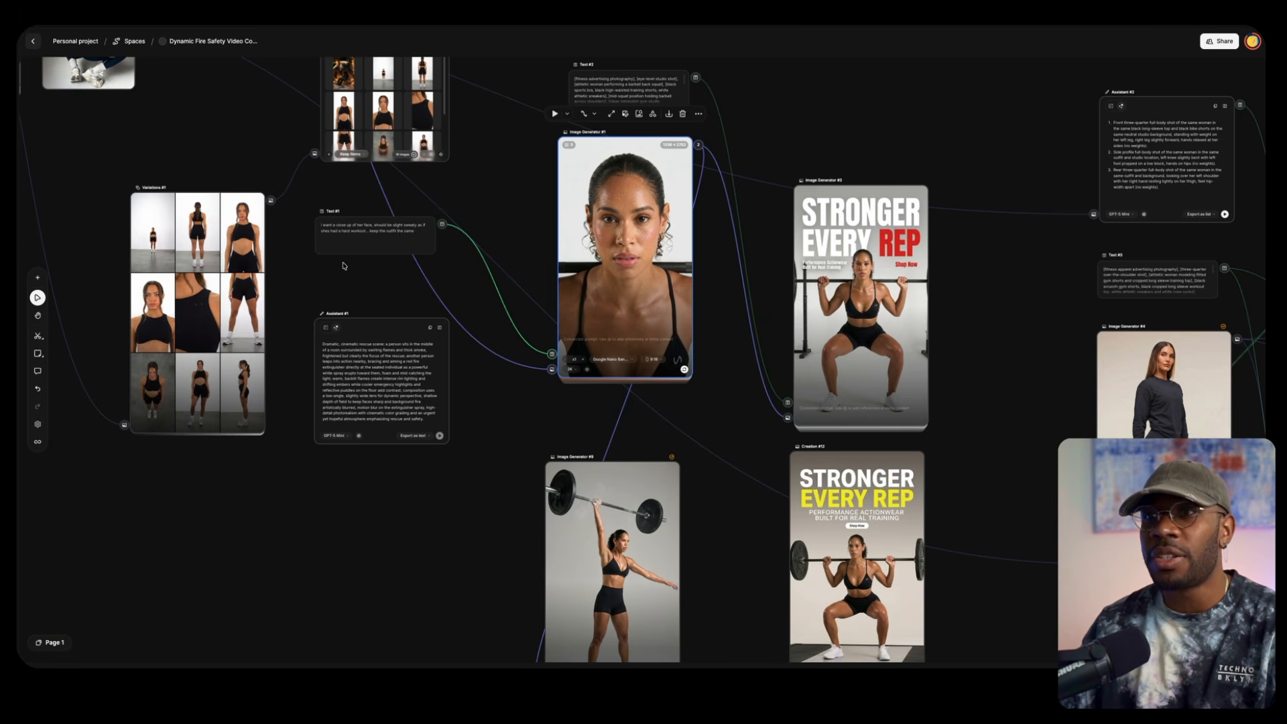
scroll(343, 266, "up", 5)
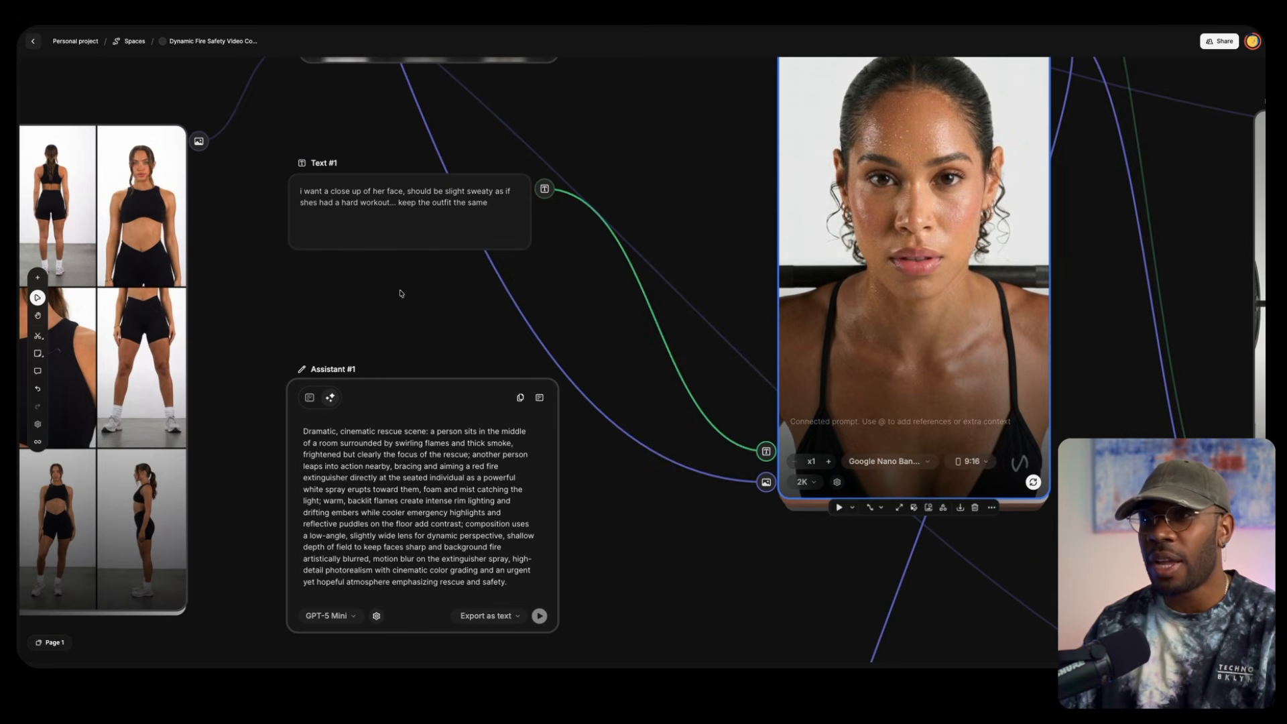
left_click_drag(401, 293, 284, 363)
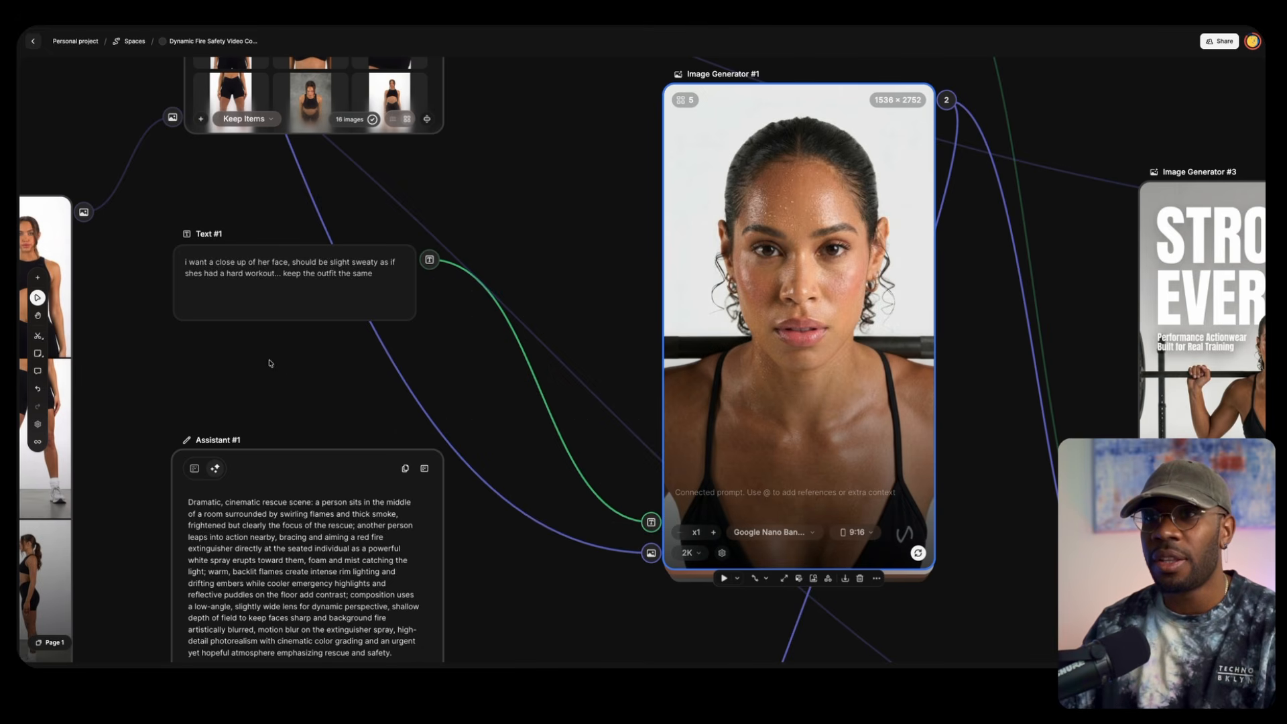
scroll(271, 370, "down", 1)
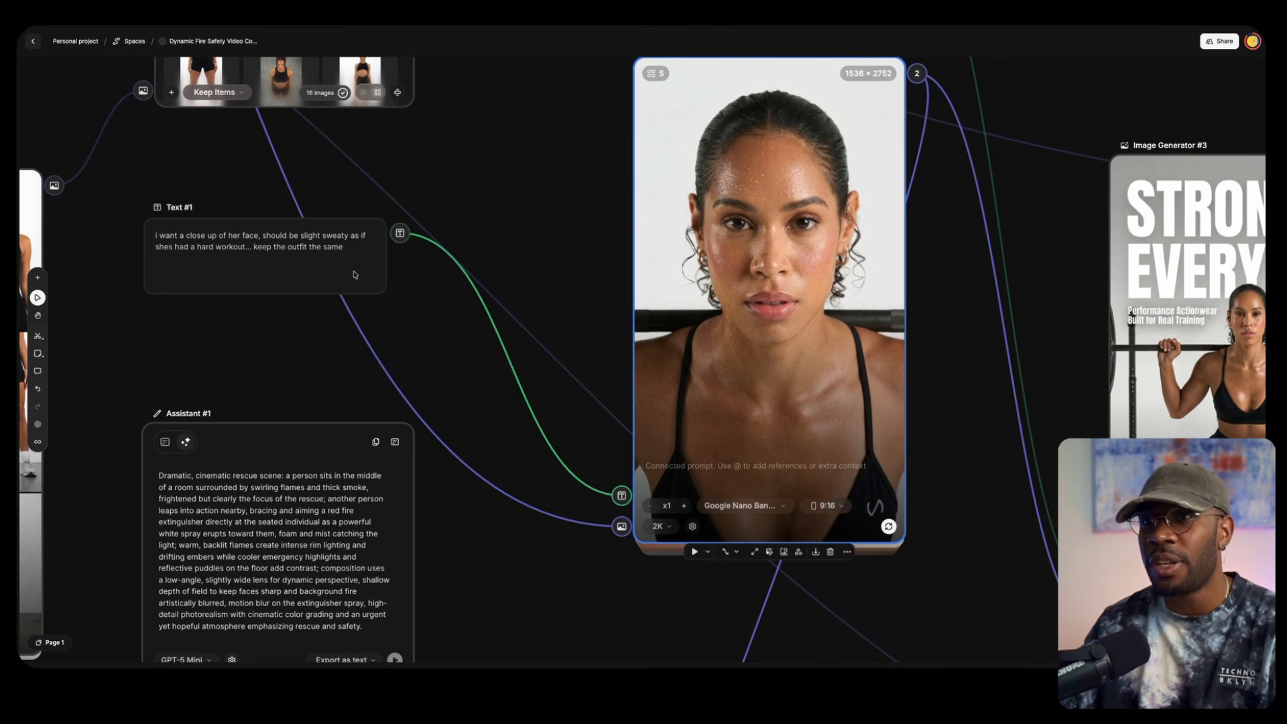
scroll(395, 423, "down", 3)
left_click(577, 475)
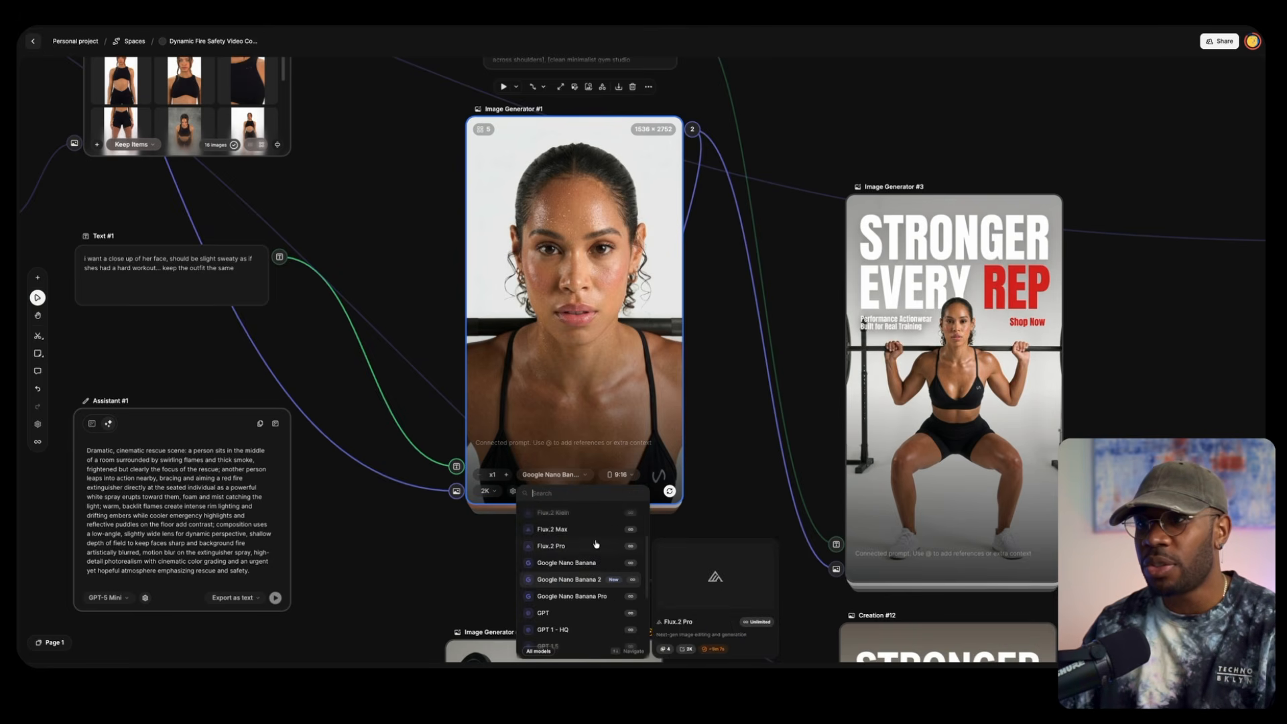
left_click(436, 270)
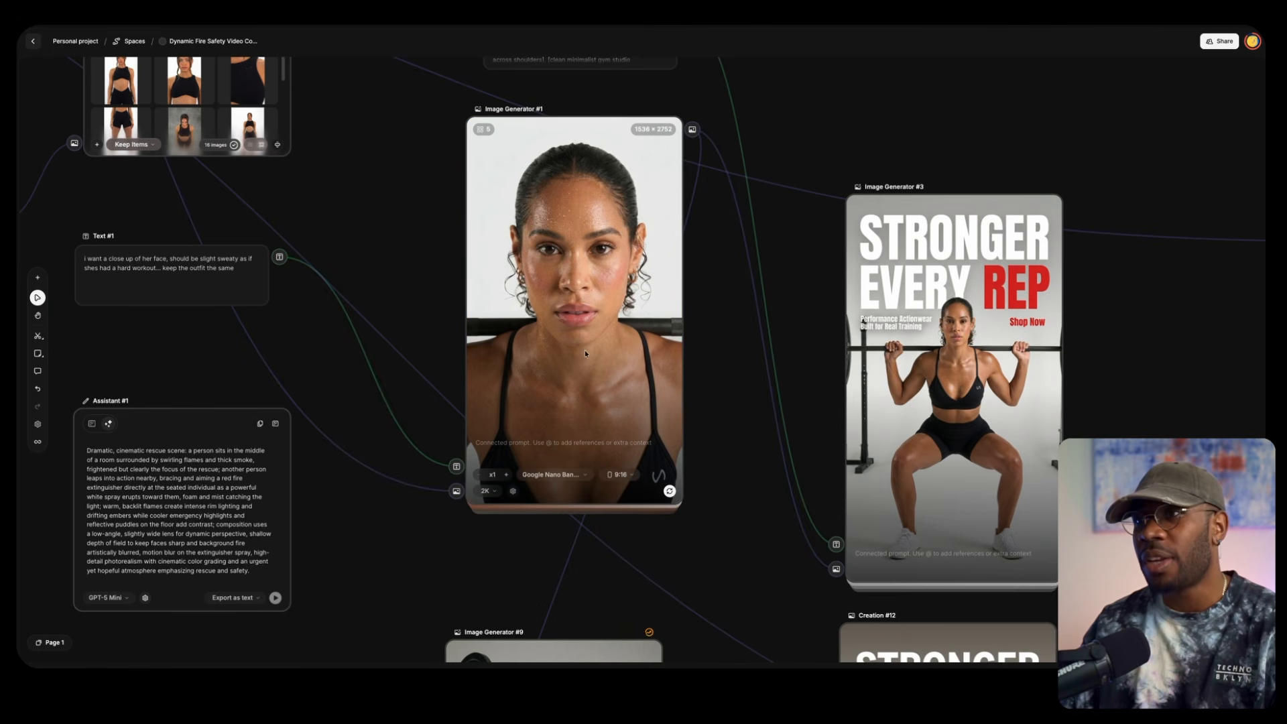
Examine the one-arm barbell lift image in Image Generator #9 and the prompt entered in it
scroll(691, 154, "down", 2)
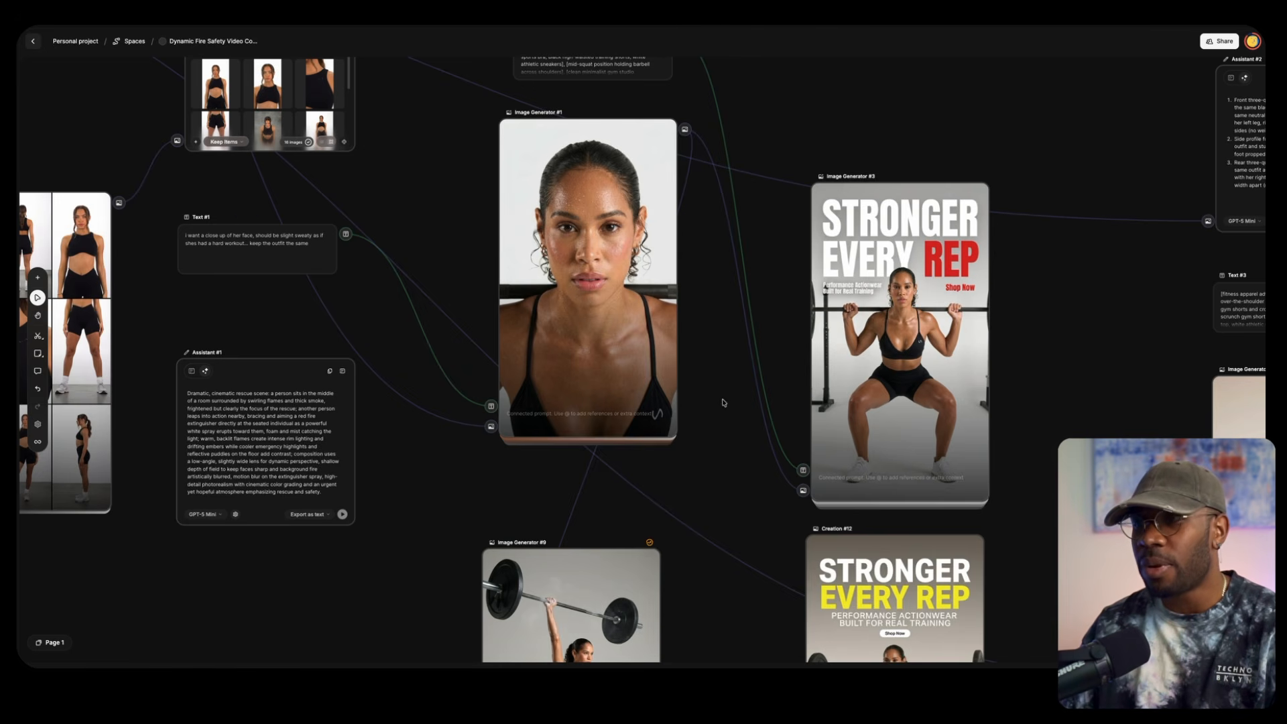
scroll(723, 402, "down", 3)
left_click_drag(721, 229, 723, 187)
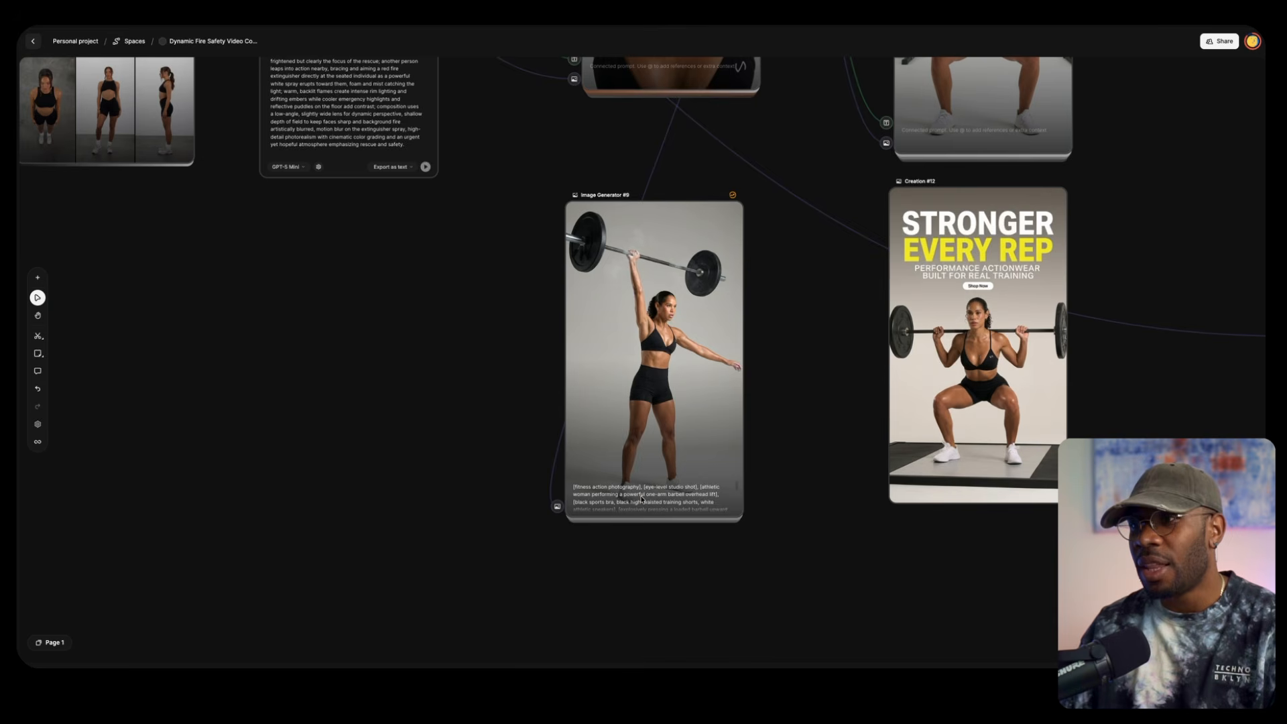
double_click(641, 496)
double_click(625, 457)
key("ctrl+a")
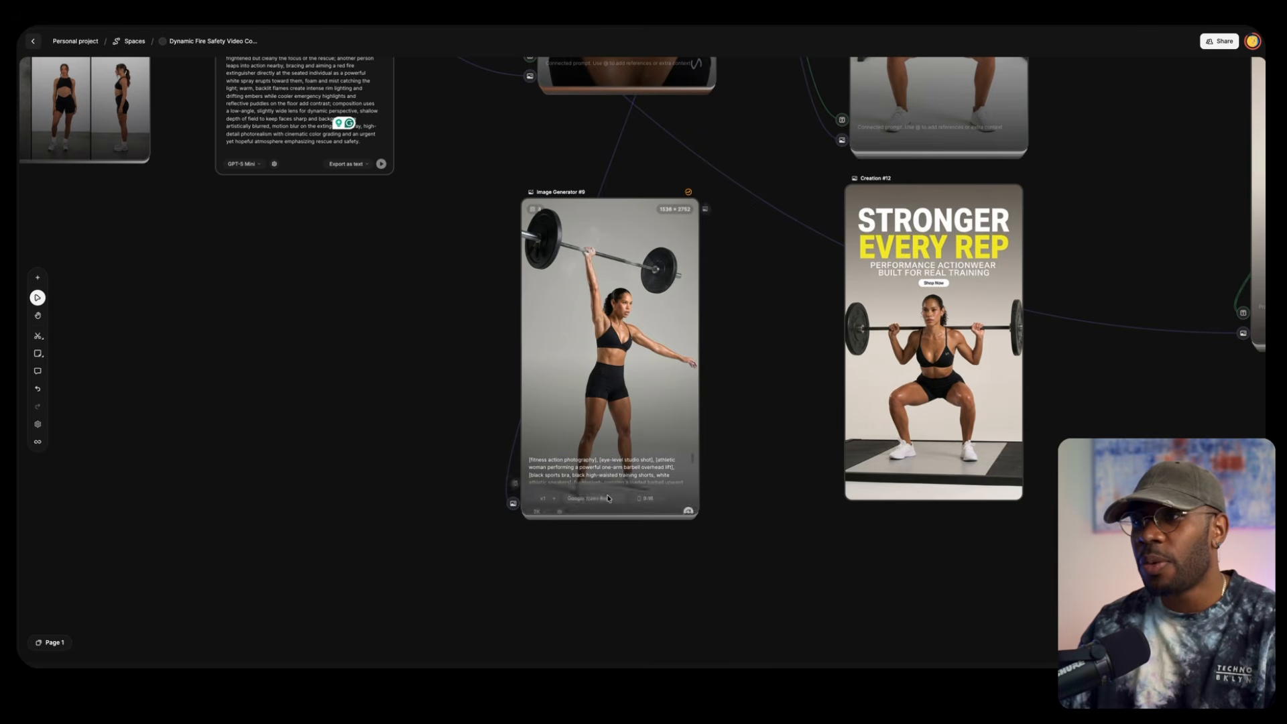
double_click(603, 462)
left_click(591, 447)
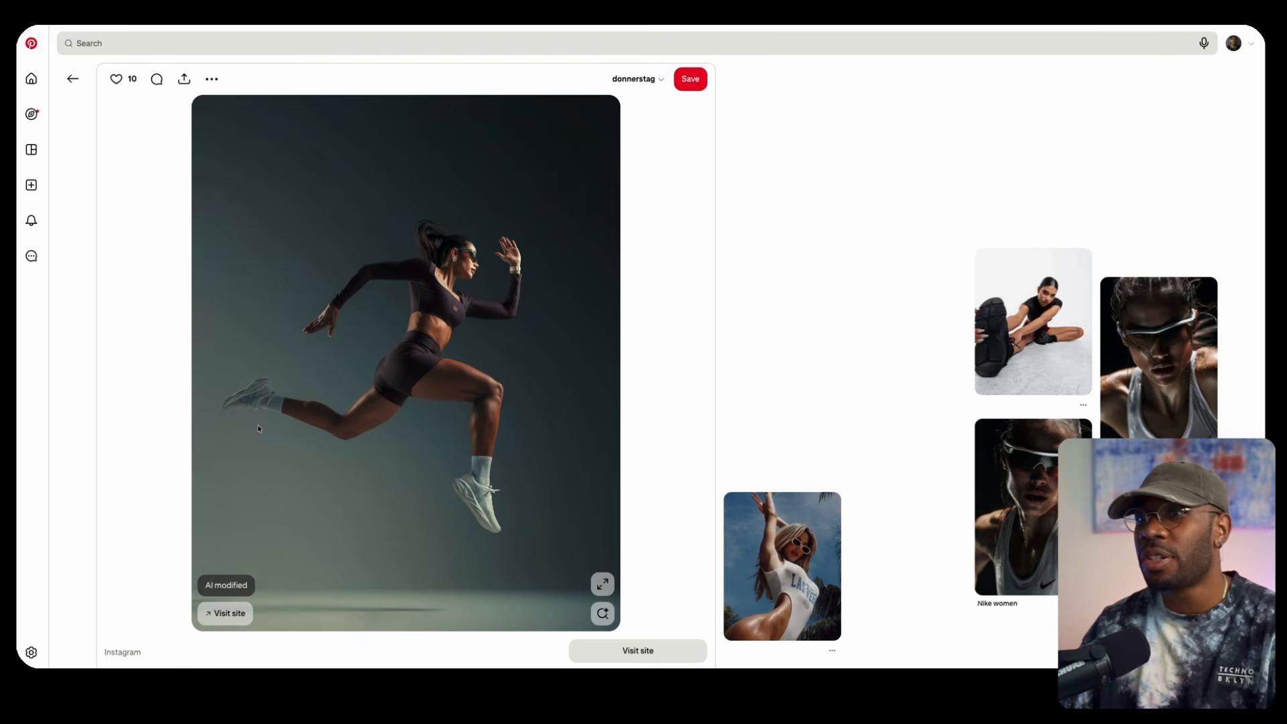
Copy the running woman's image from the Pinterest pin and attach it to a message in ChatGPT's IMG Prompt Helper
right_click(372, 309)
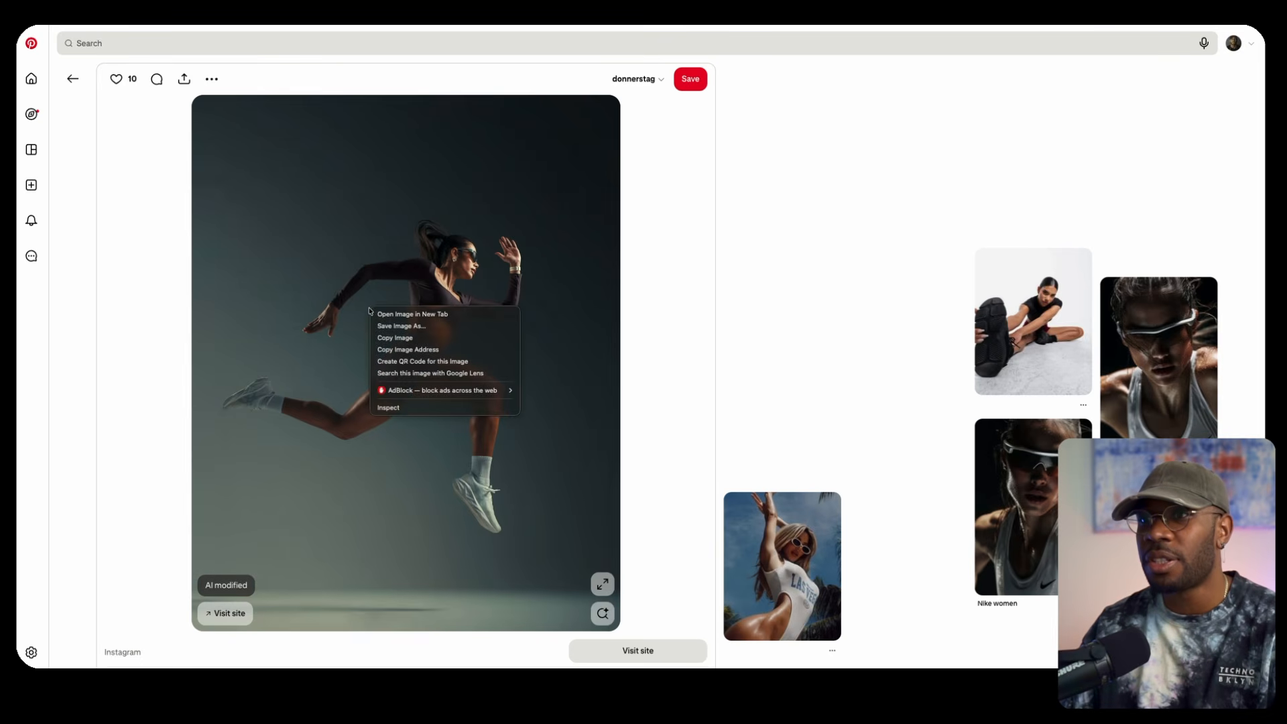
left_click(390, 339)
key("ctrl+Tab")
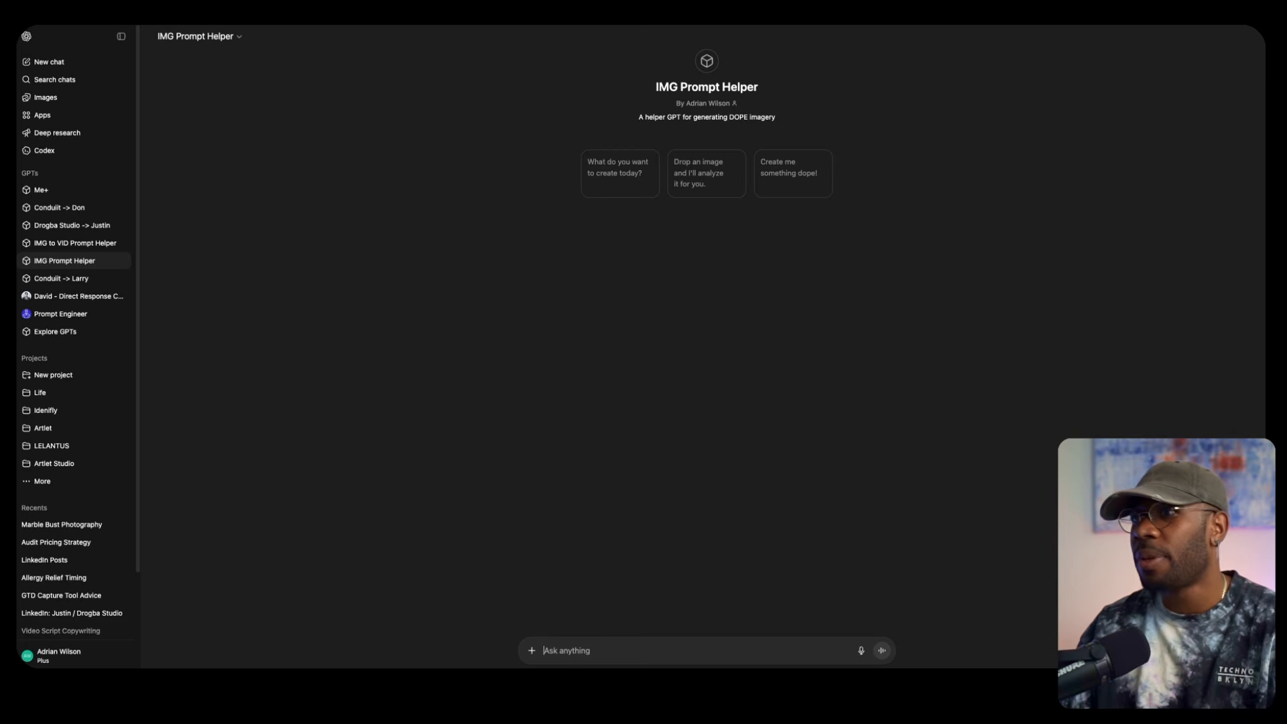
left_click(650, 650)
key("ctrl+v")
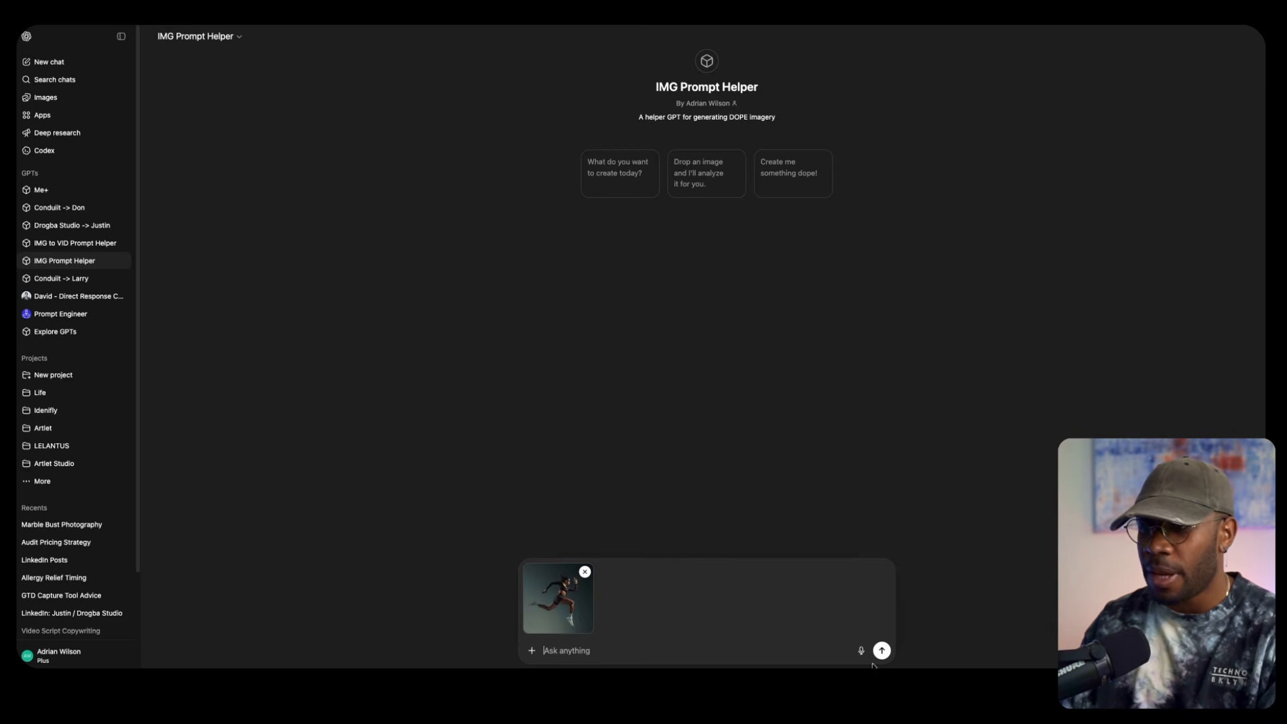
Send the running woman's image to IMG Prompt Helper and read the prompt it returns, especially the subject description
left_click(882, 651)
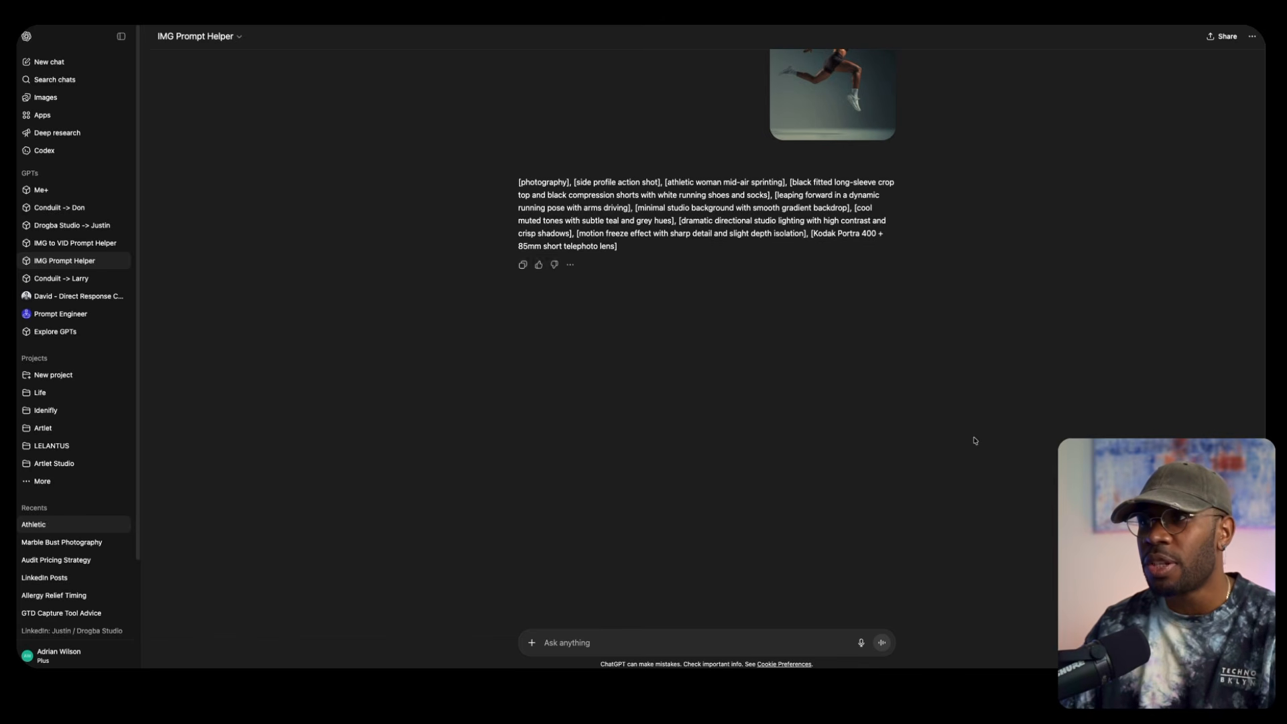
scroll(862, 464, "up", 2)
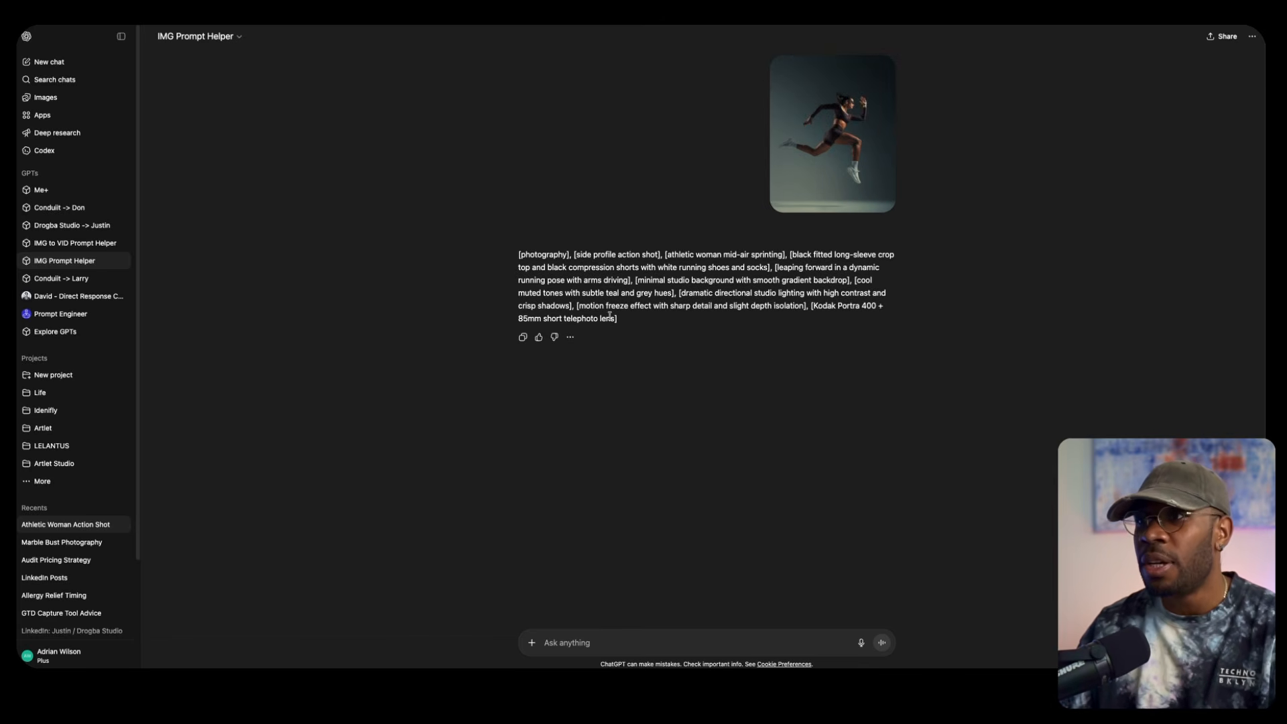
left_click_drag(696, 254, 744, 255)
left_click(682, 257)
left_click_drag(676, 255, 705, 255)
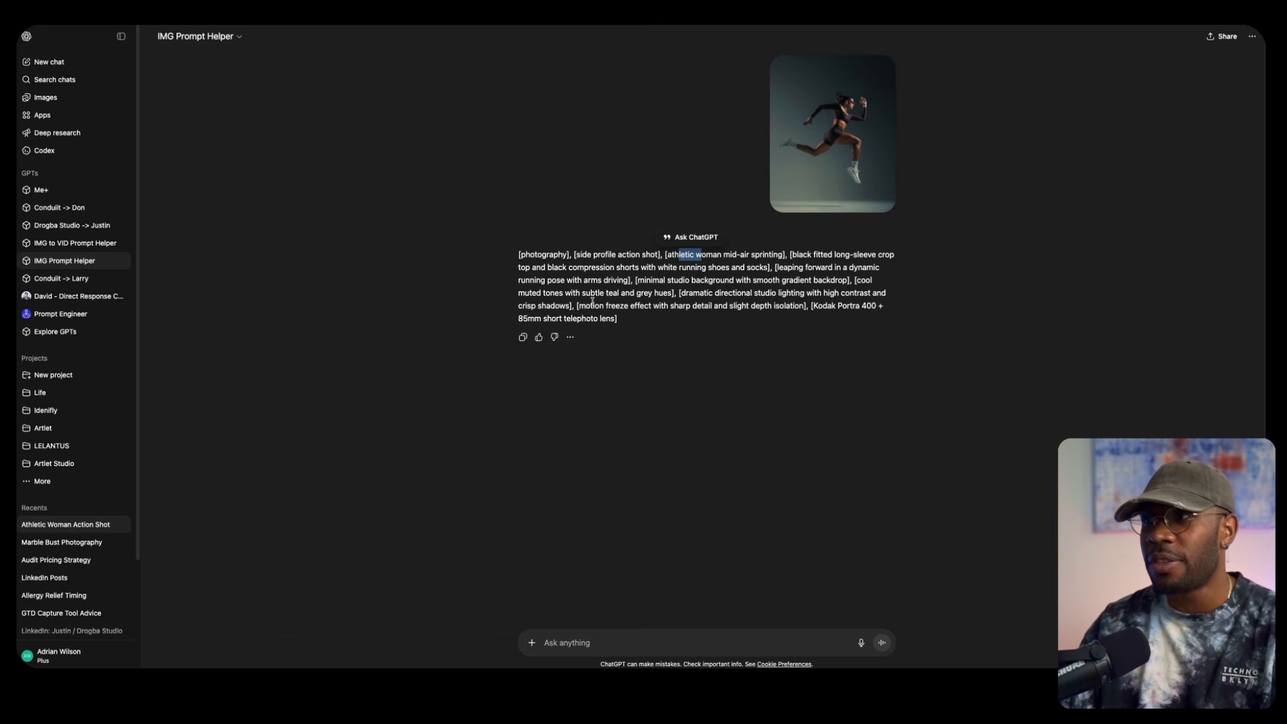
left_click(657, 319)
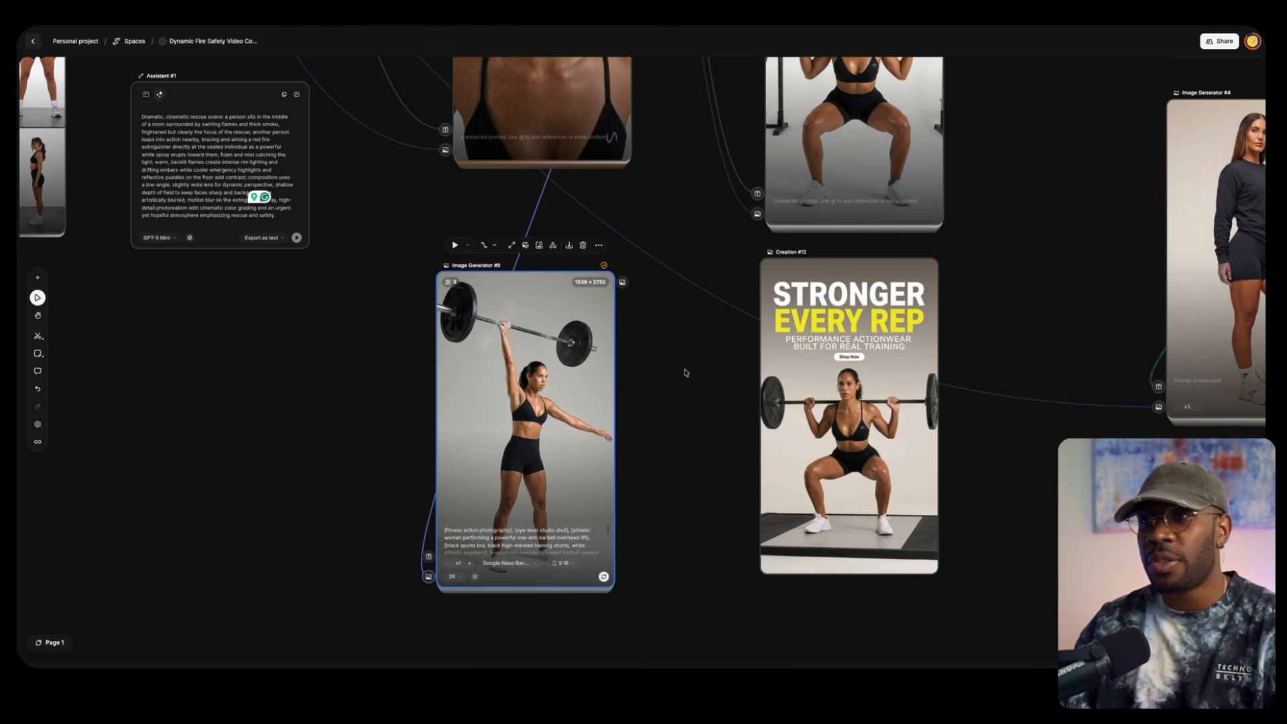
left_click_drag(685, 369, 647, 539)
Switch to the Spaces canvas and look through the images generated in Image Generator #3
left_click_drag(657, 284, 624, 416)
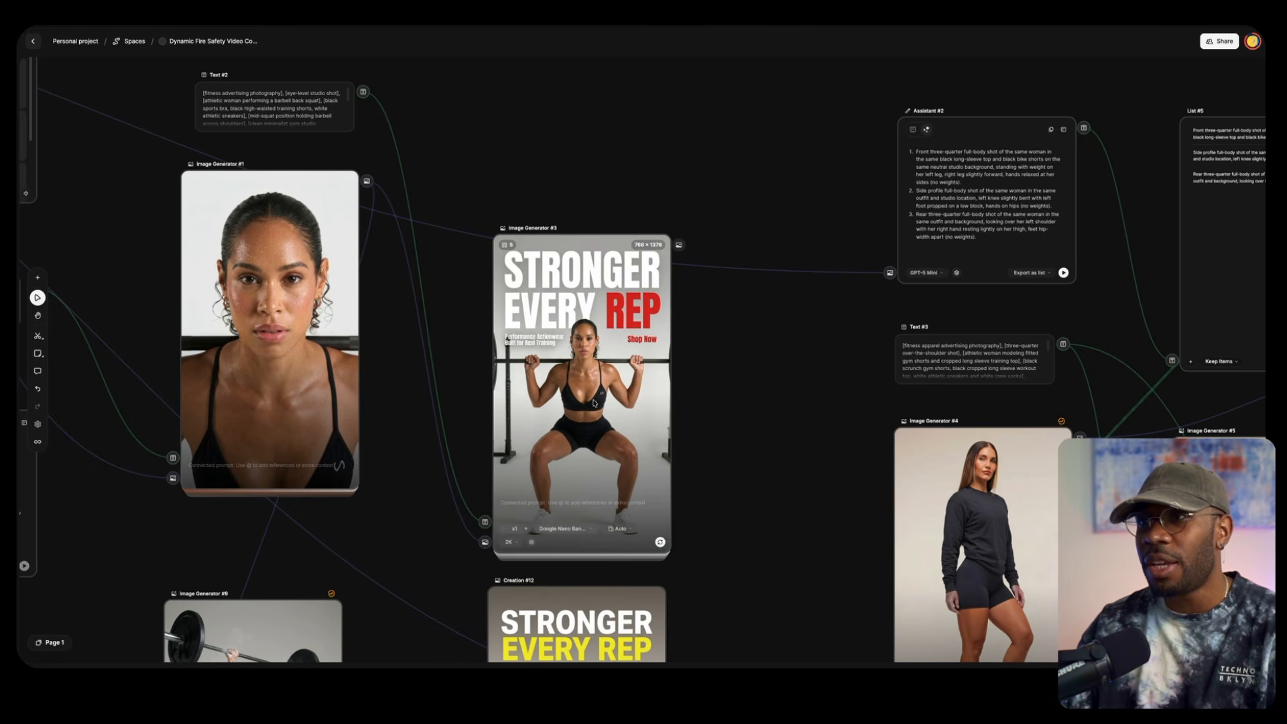
left_click(512, 245)
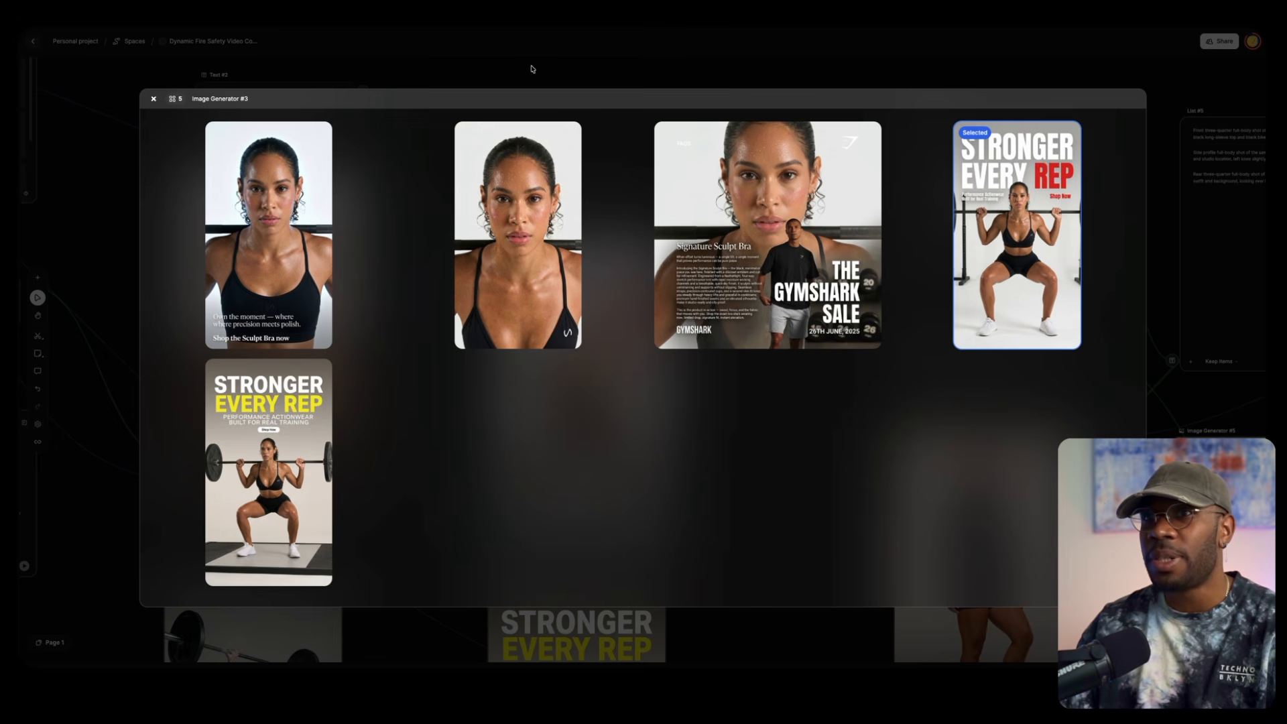
left_click(154, 100)
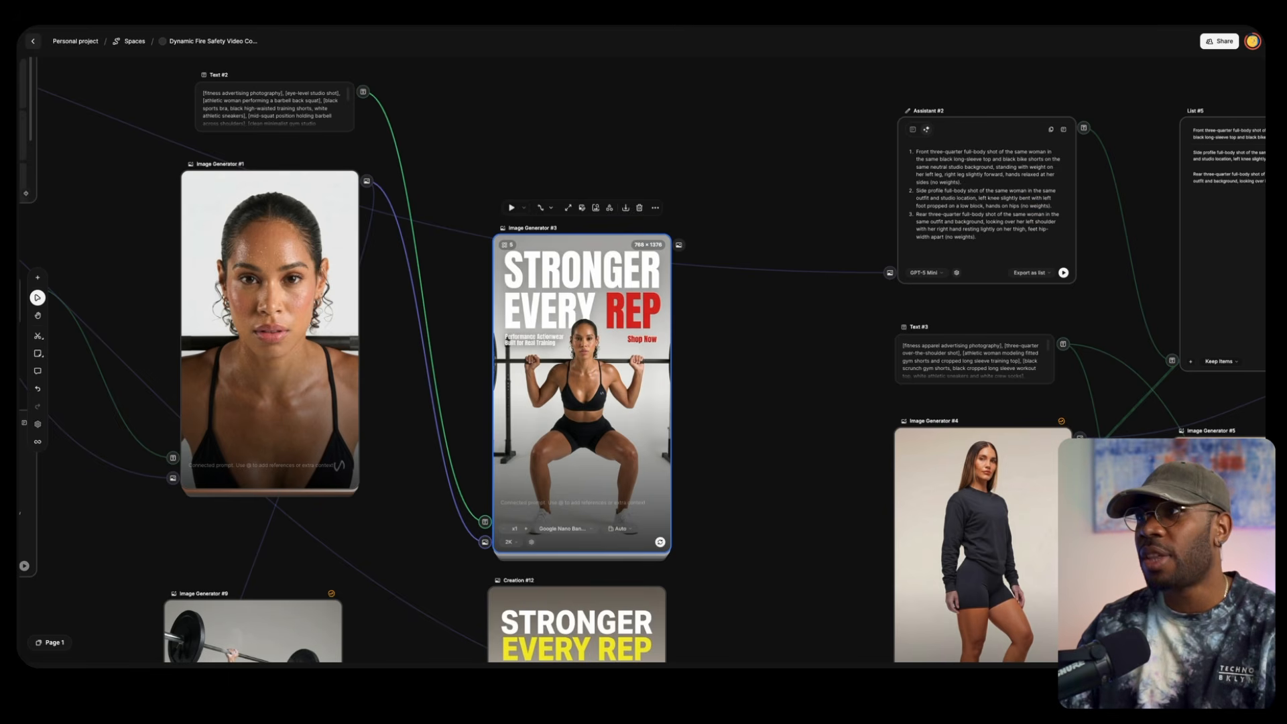
Switch back to ChatGPT and ask IMG Prompt Helper to revise the prompt with "make her facing forward"
key("ctrl+Tab")
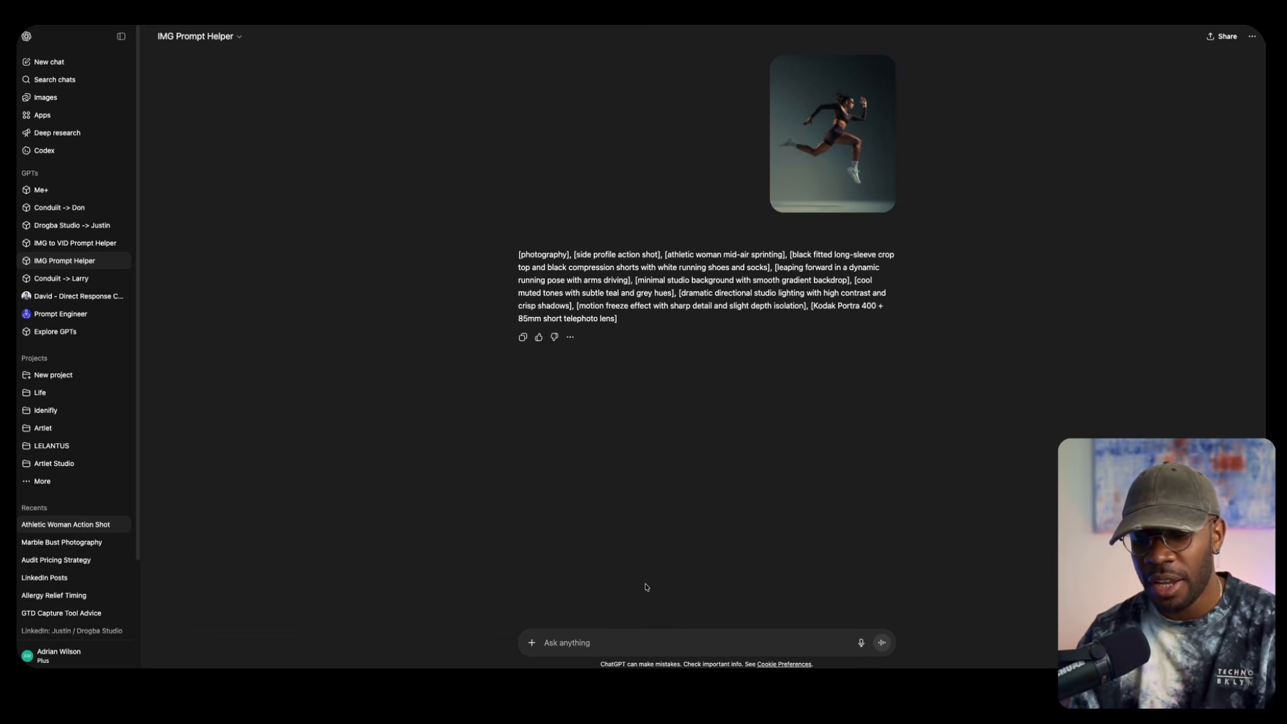
type("make h")
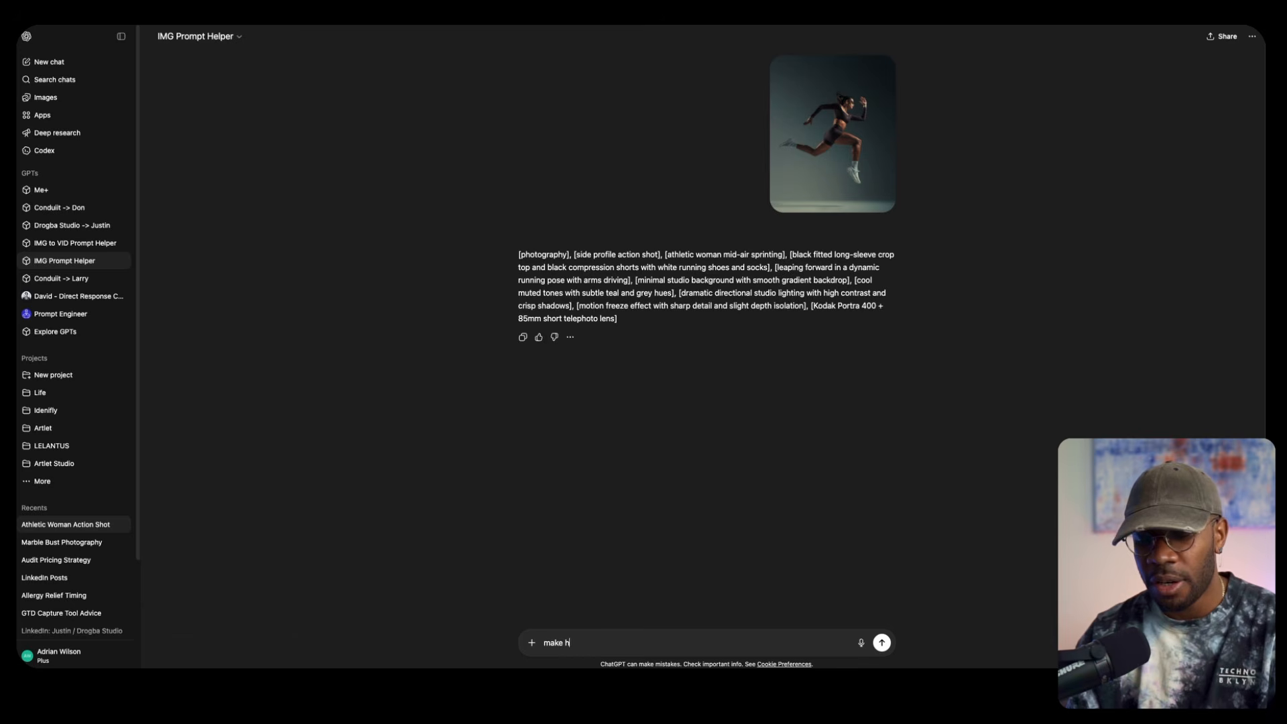
type("er facing forw")
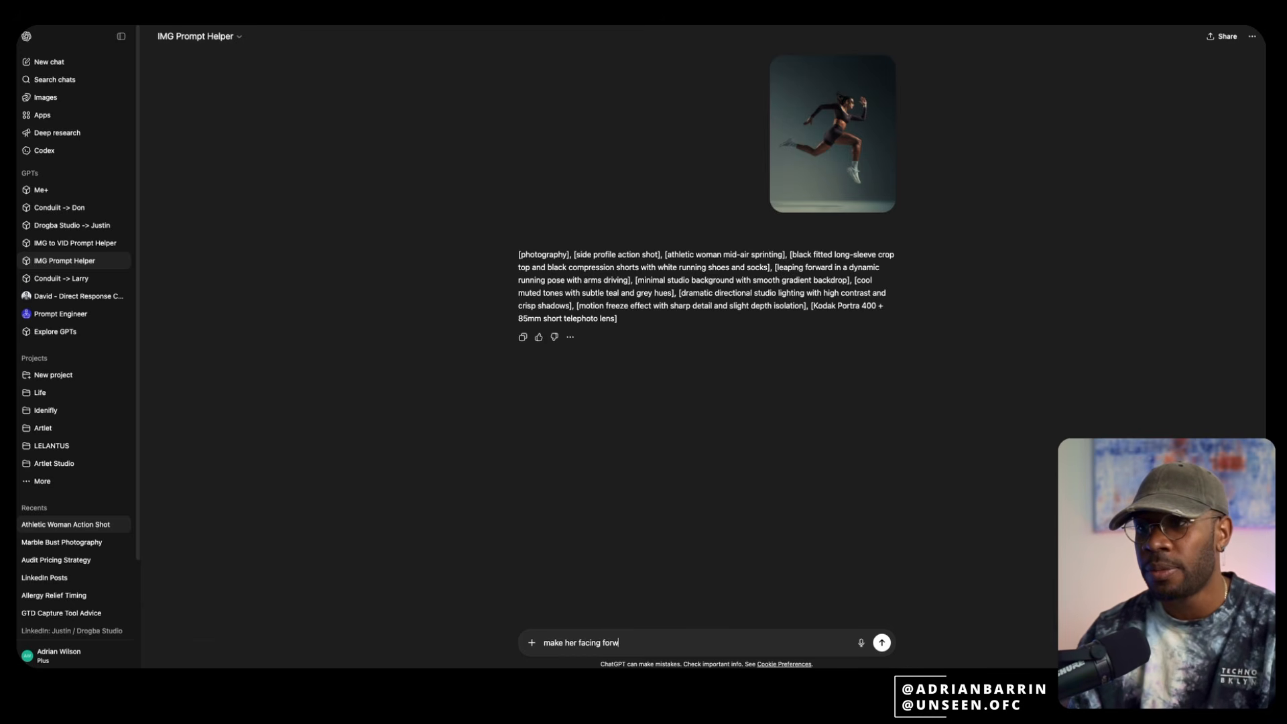
type("ard")
key("Return")
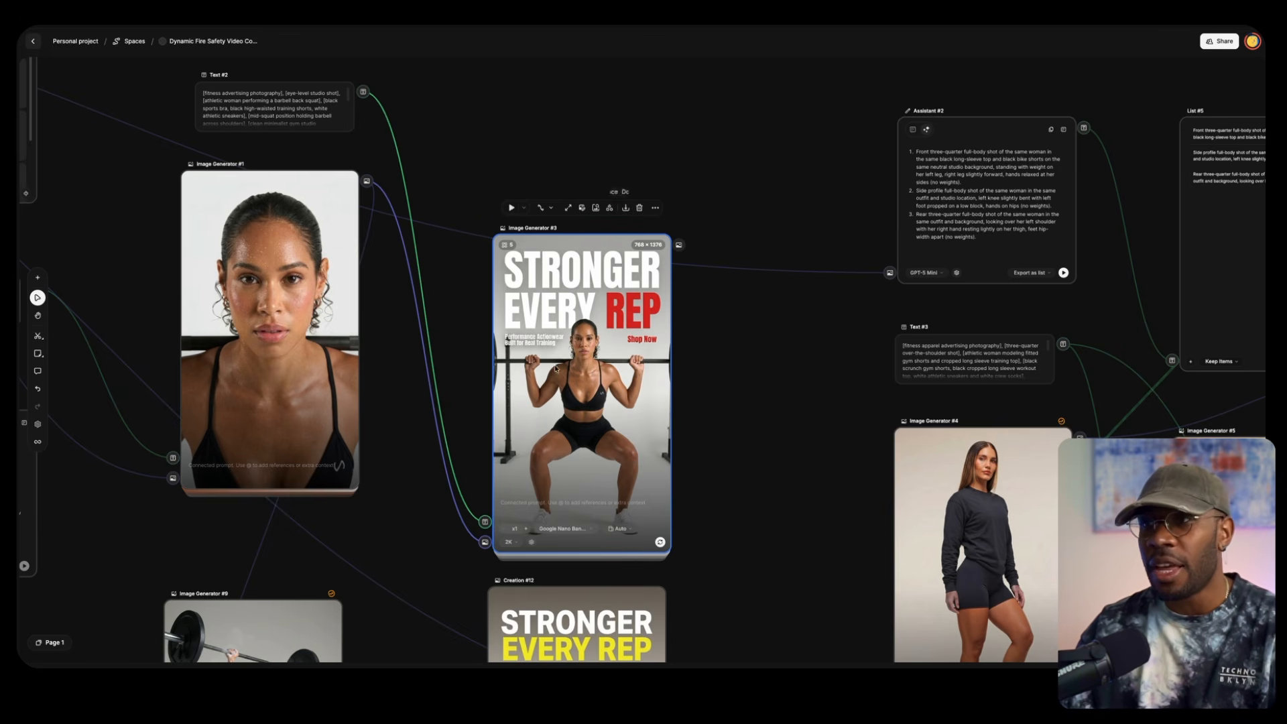
Switch to the Spaces canvas and compare both STRONGER EVERY REP squat ads with the barbell lift image in Image Generator #9
scroll(638, 429, "down", 2)
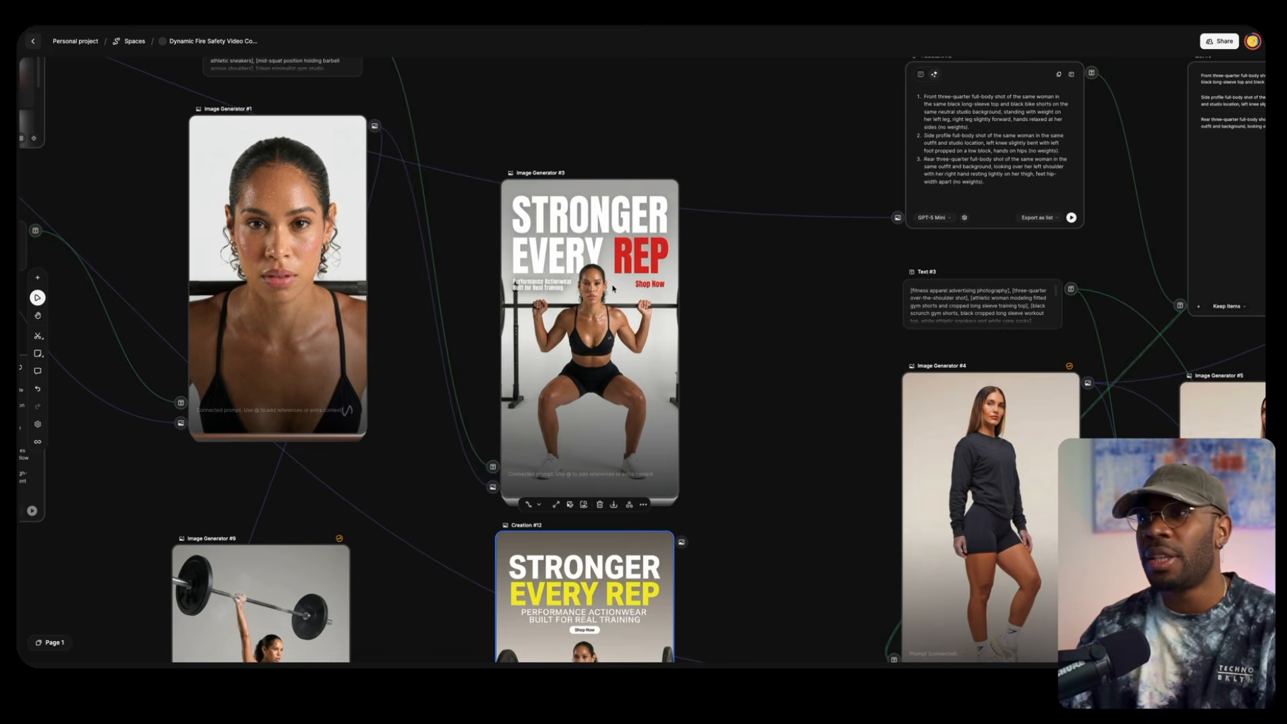
scroll(793, 390, "down", 5)
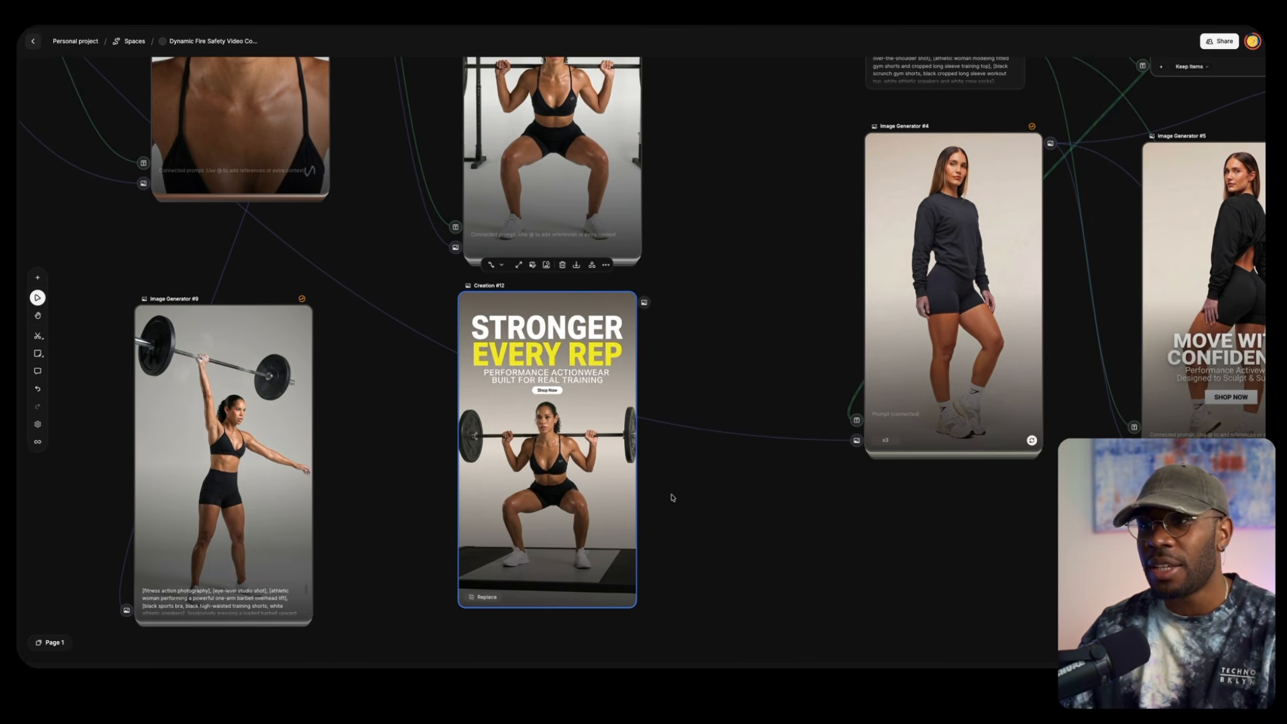
scroll(670, 494, "down", 3)
scroll(707, 425, "up", 1)
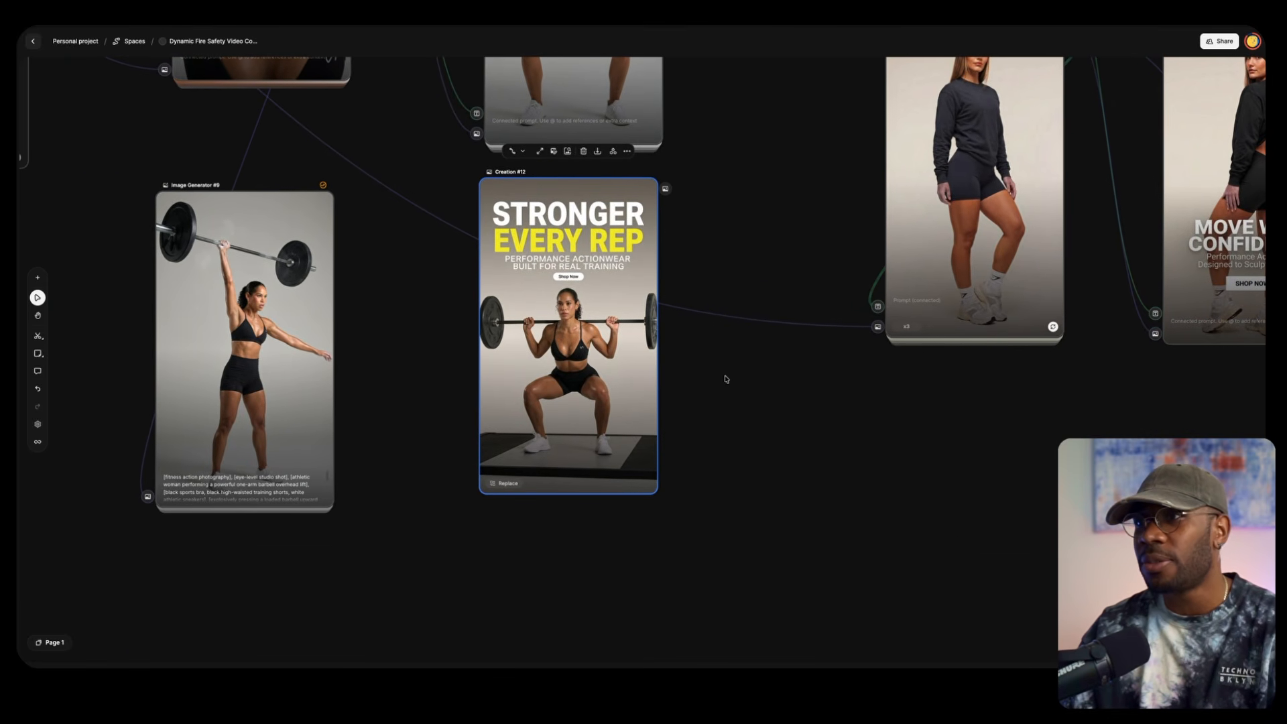
scroll(724, 375, "up", 5)
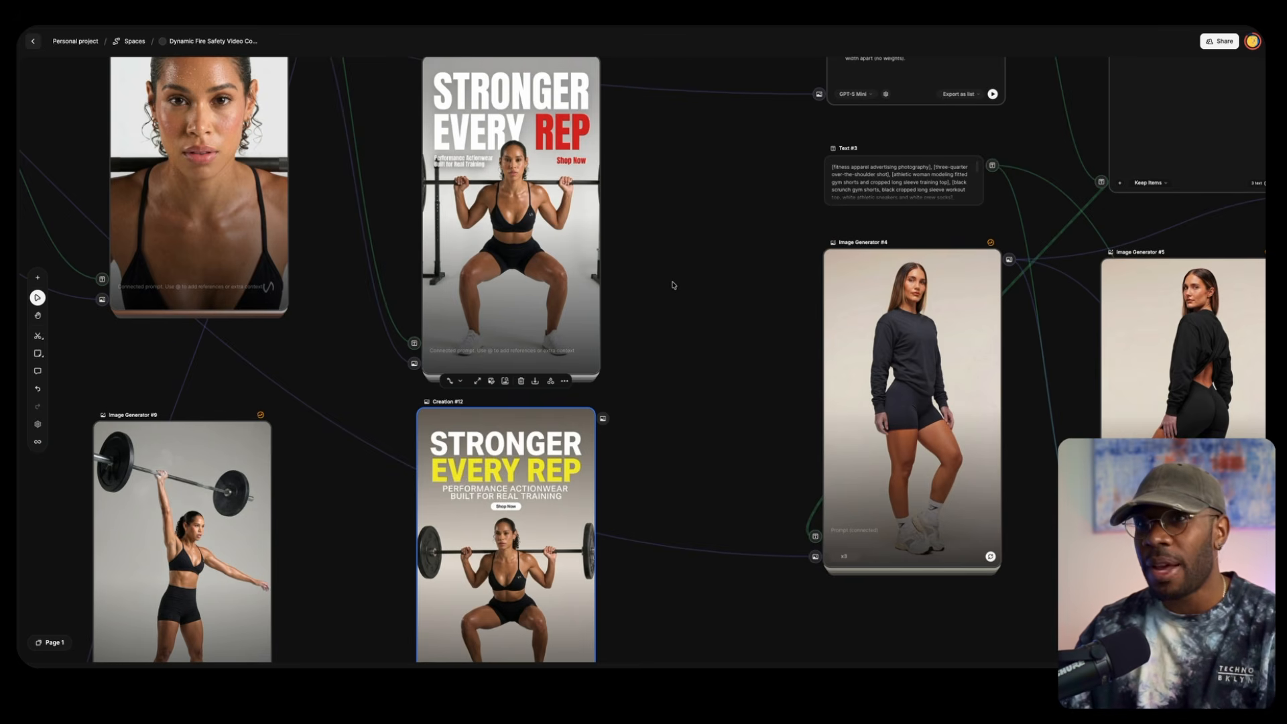
scroll(642, 274, "up", 1)
scroll(642, 274, "down", 6)
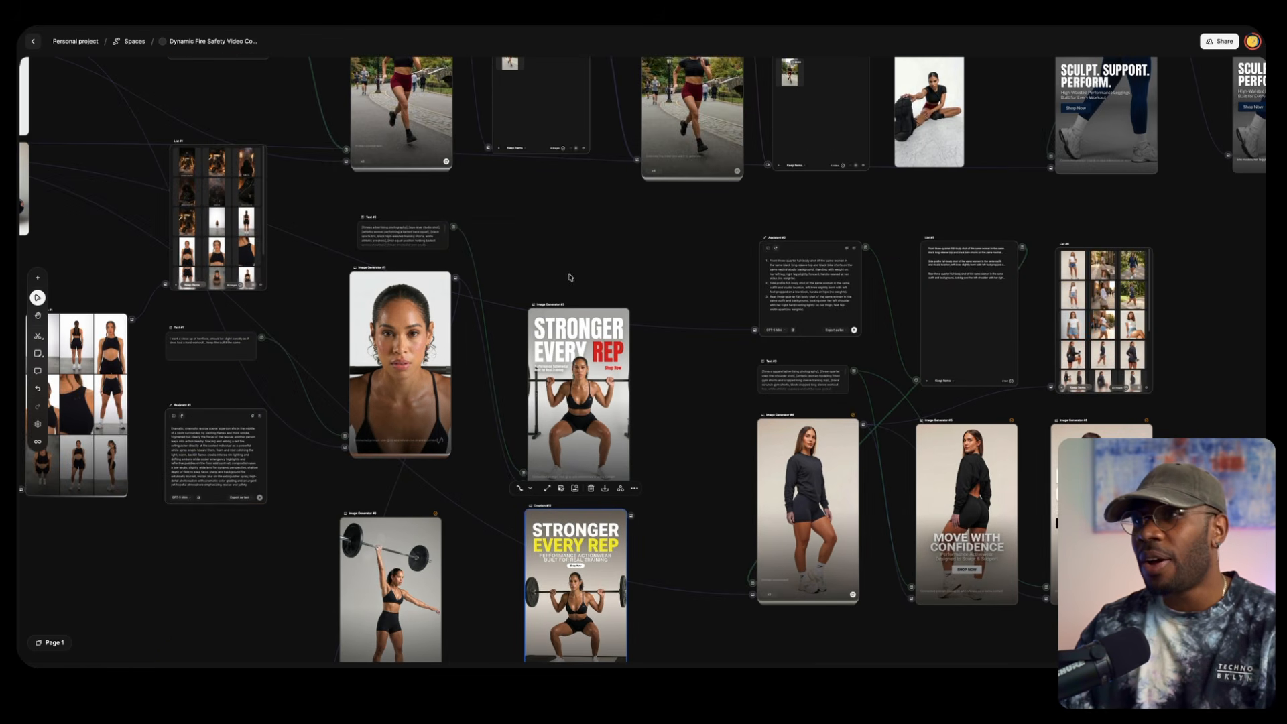
scroll(759, 284, "up", 1)
Examine the reference photo of the woman holding a dumbbell in Creation #7
left_click_drag(760, 283, 870, 317)
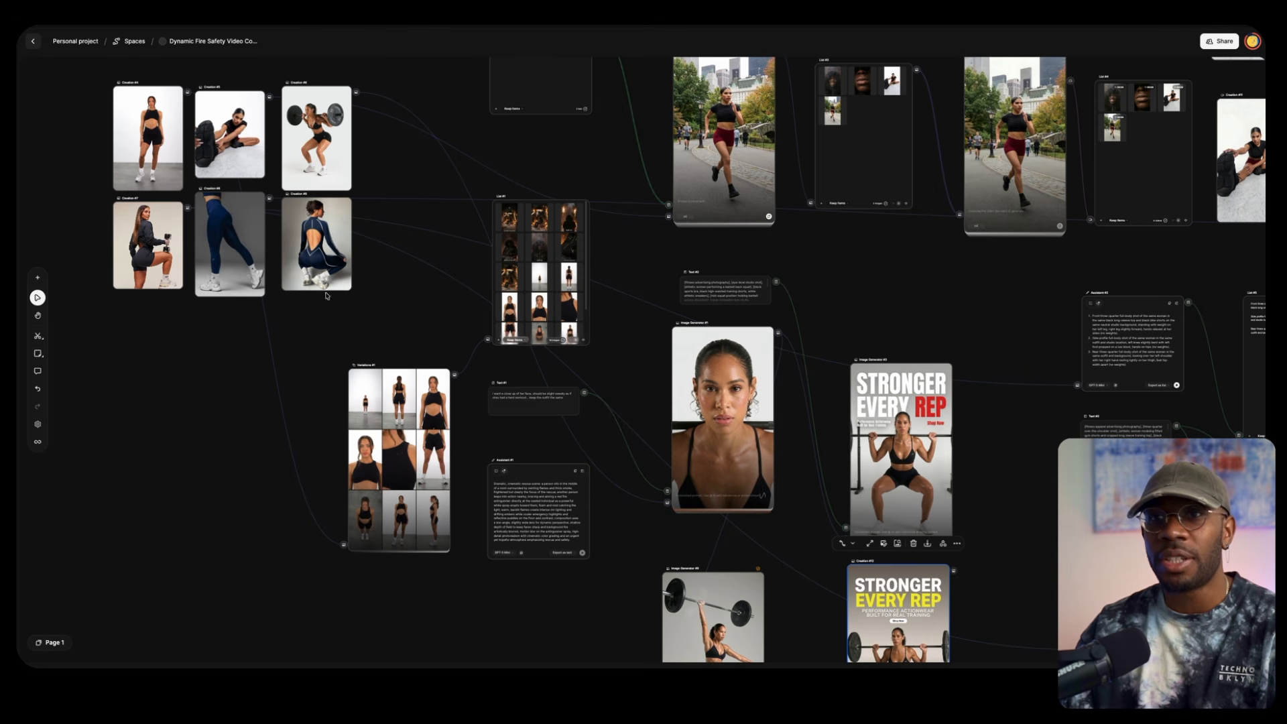
scroll(152, 247, "up", 5)
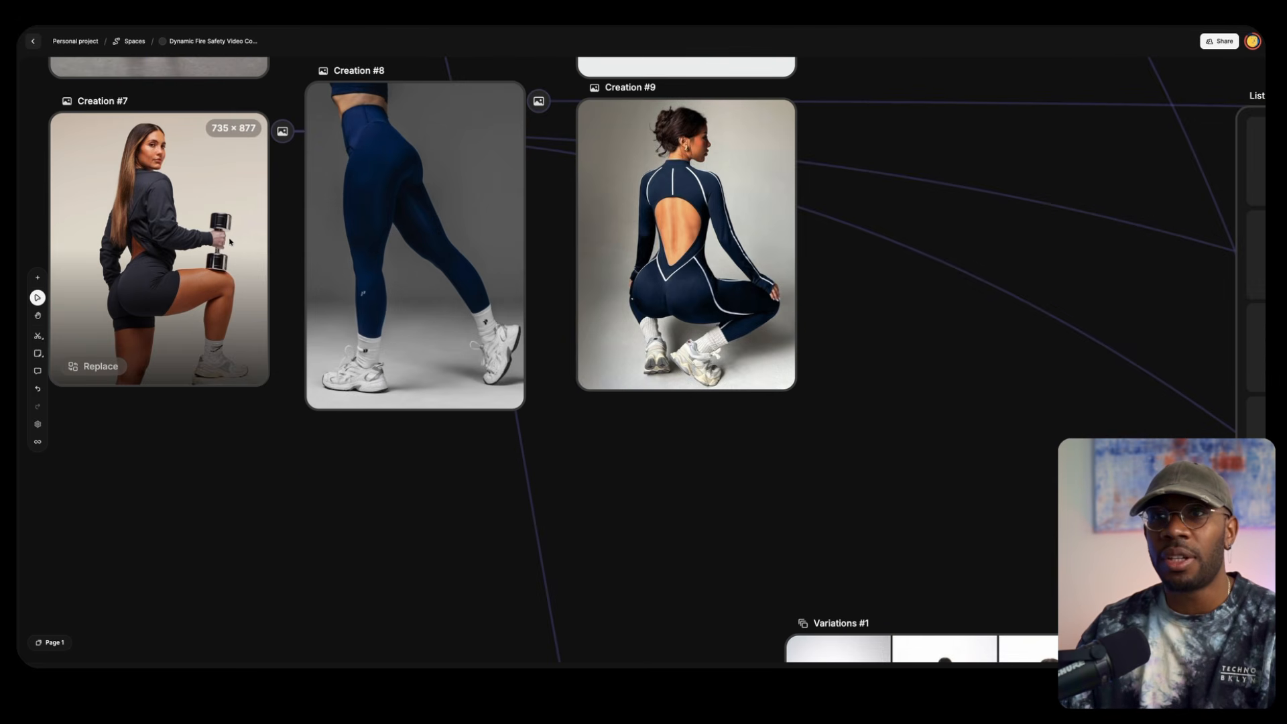
scroll(943, 320, "down", 5)
Show the instruction behind Assistant #2's three pose descriptions and check the assistant's export options
left_click_drag(966, 357, 517, 264)
scroll(517, 264, "right", 10)
scroll(516, 264, "down", 2)
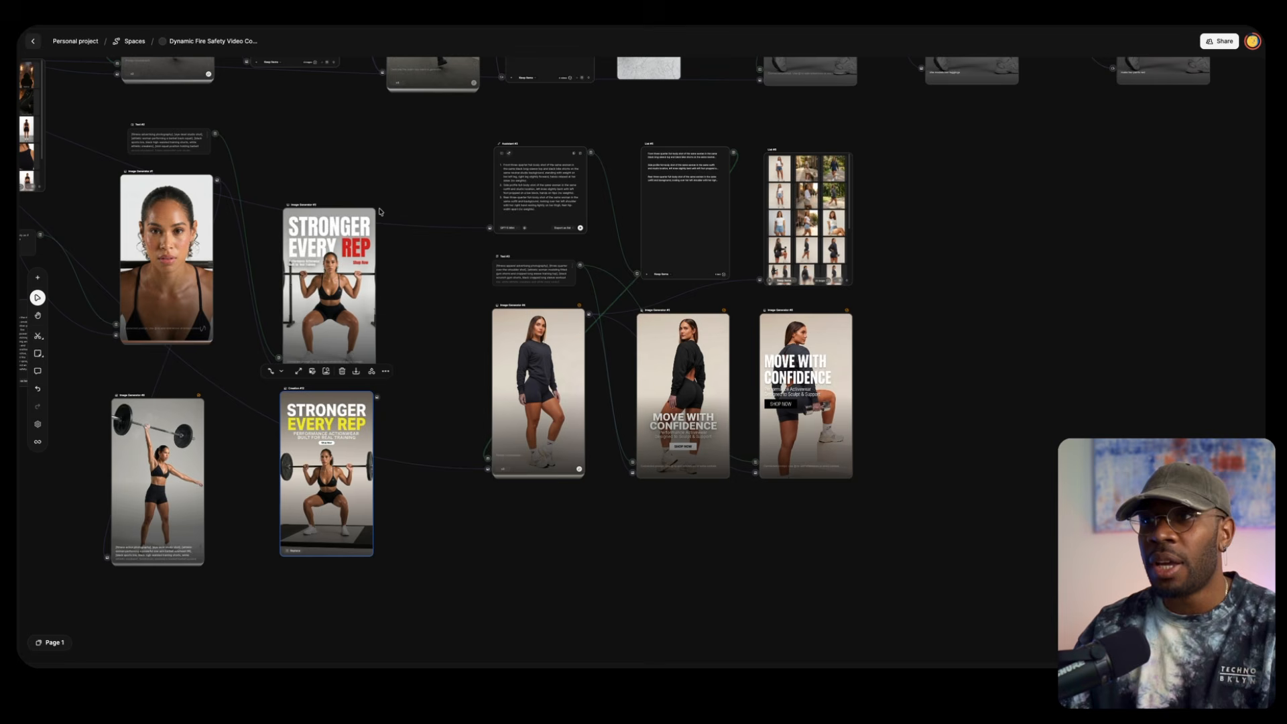
scroll(536, 187, "up", 3)
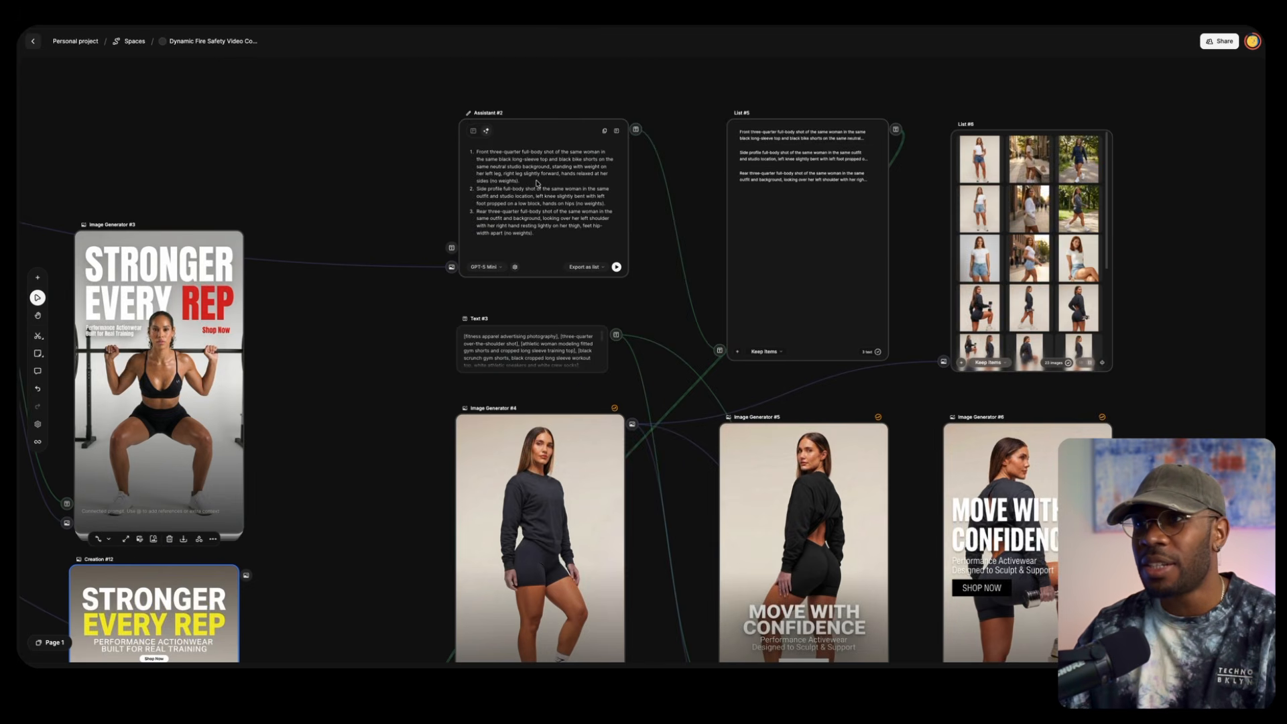
scroll(537, 182, "up", 2)
scroll(405, 222, "right", 3)
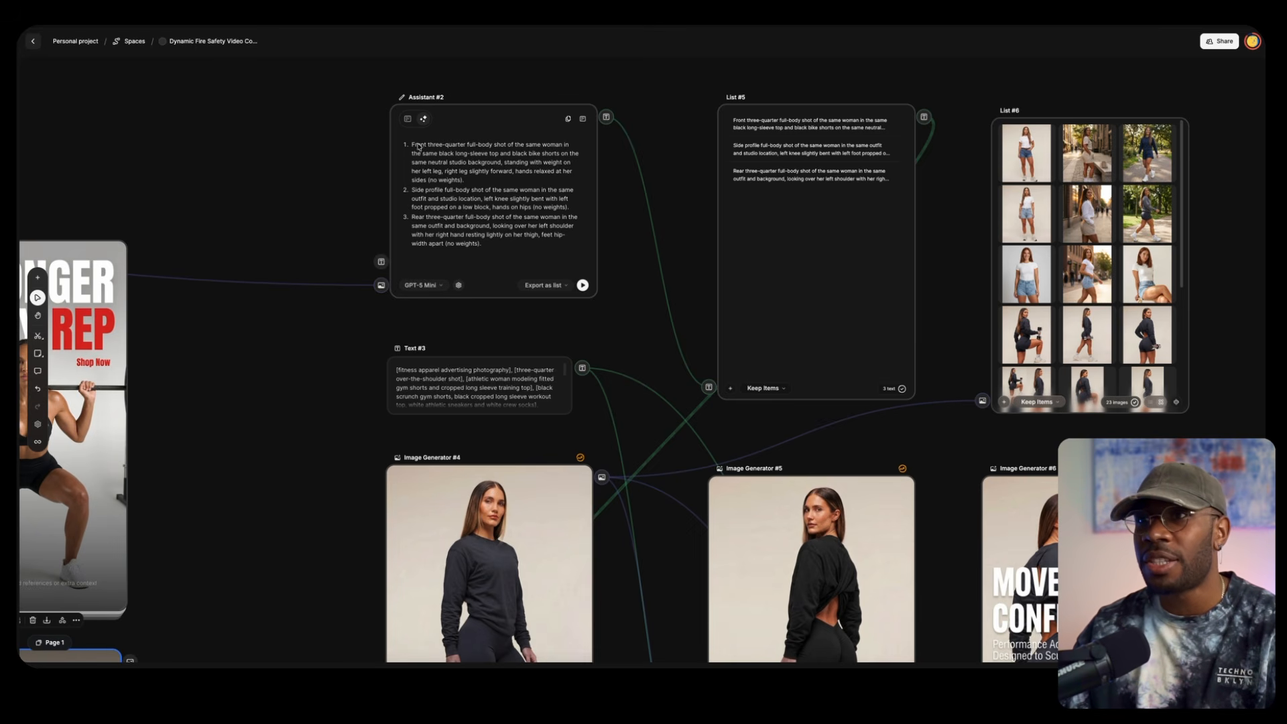
left_click(406, 120)
left_click(407, 121)
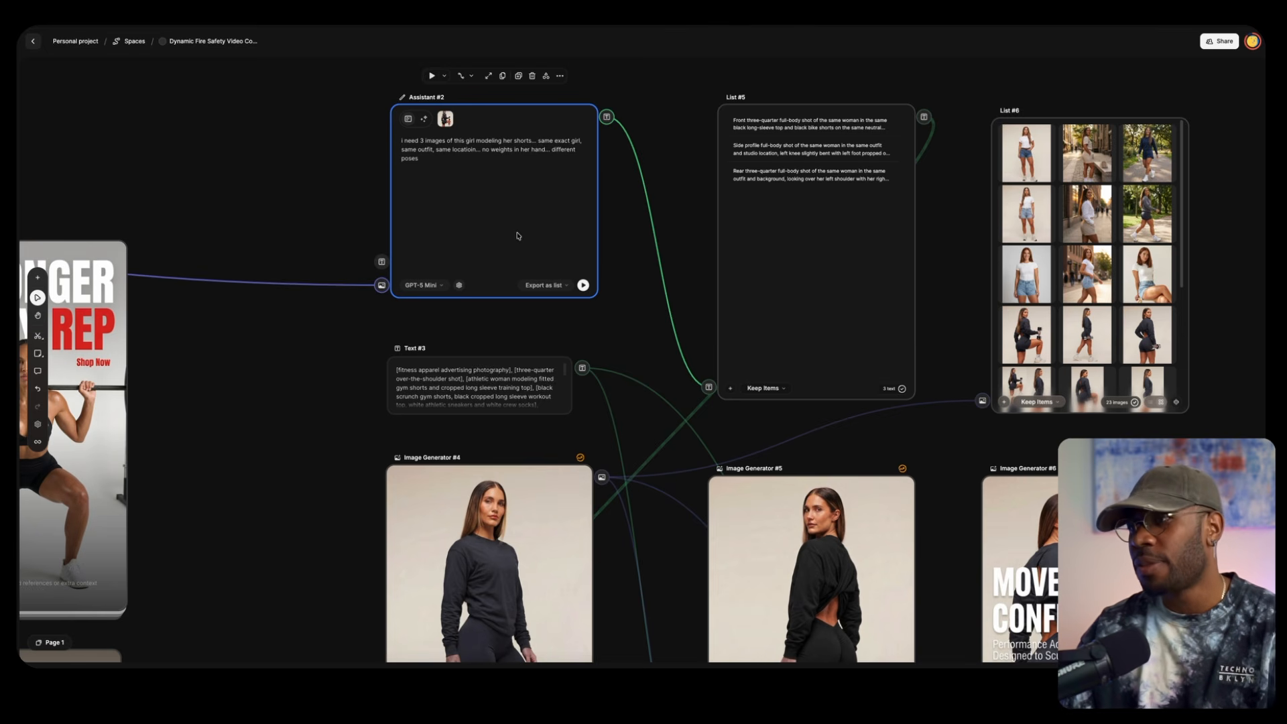
scroll(536, 317, "right", 3)
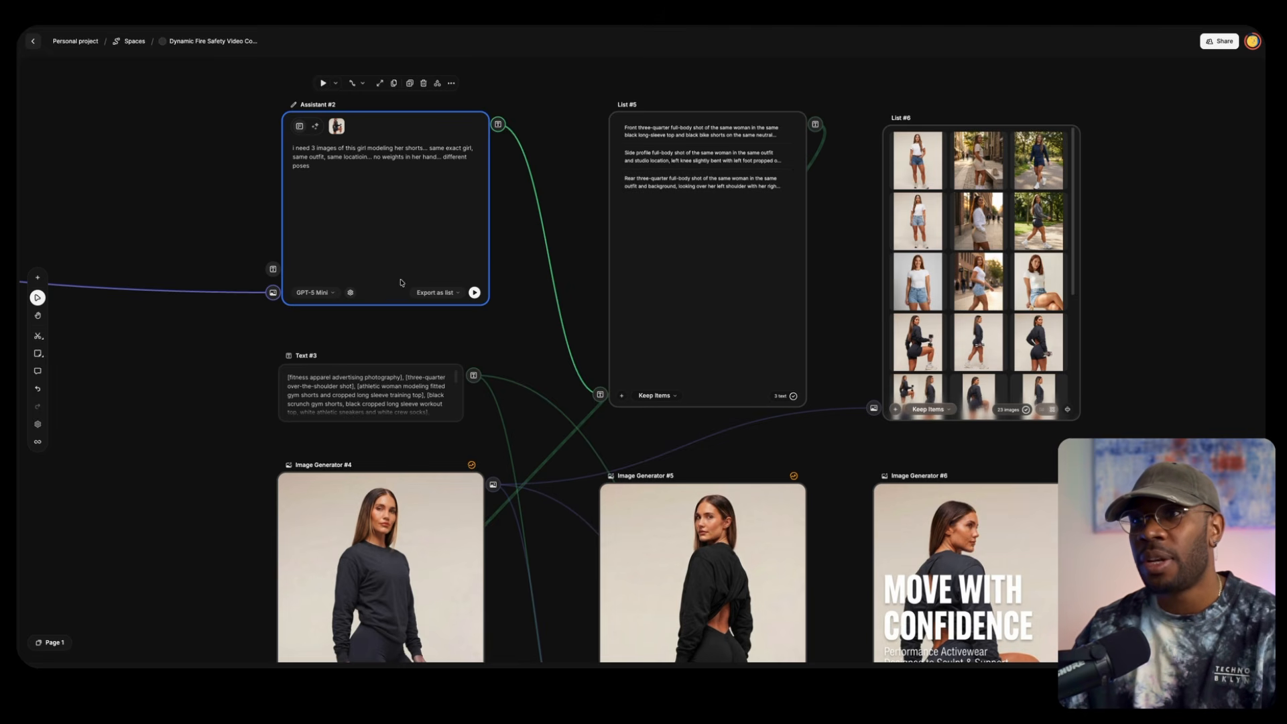
left_click(453, 296)
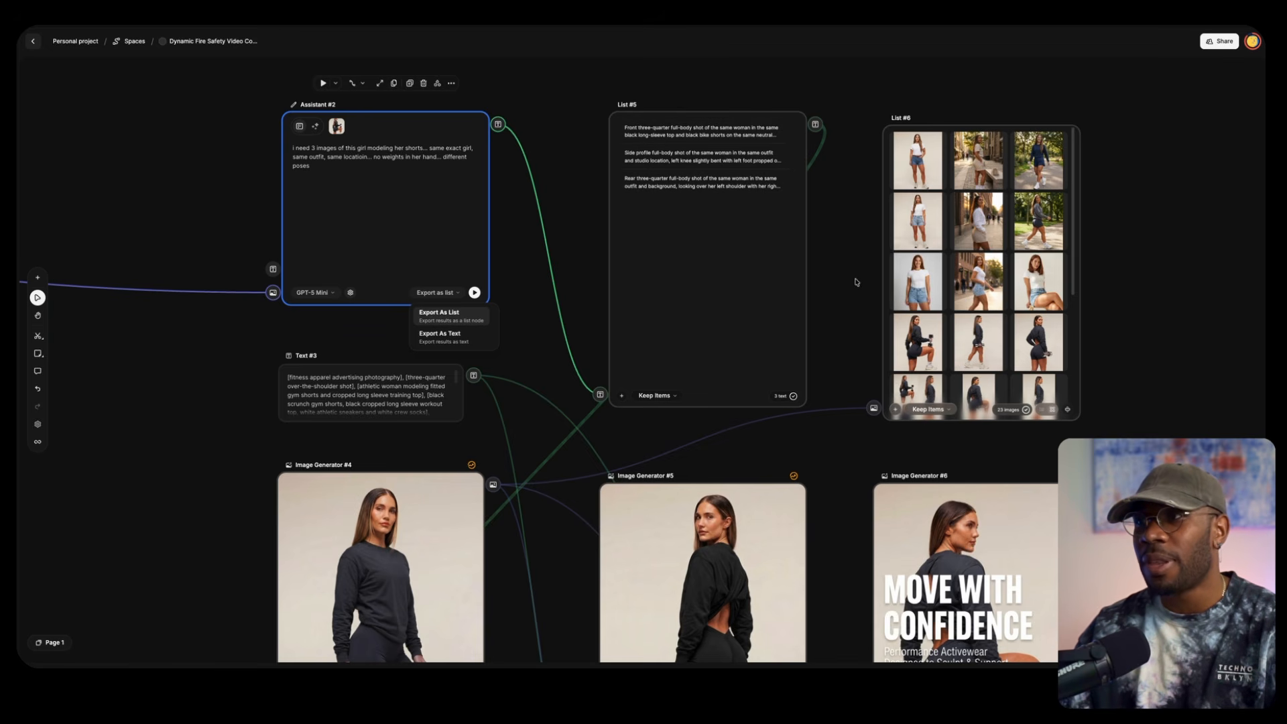
Review the generated images in Image Generator #4 and select the multi-pose collage of the woman with the dumbbell
scroll(856, 274, "down", 4)
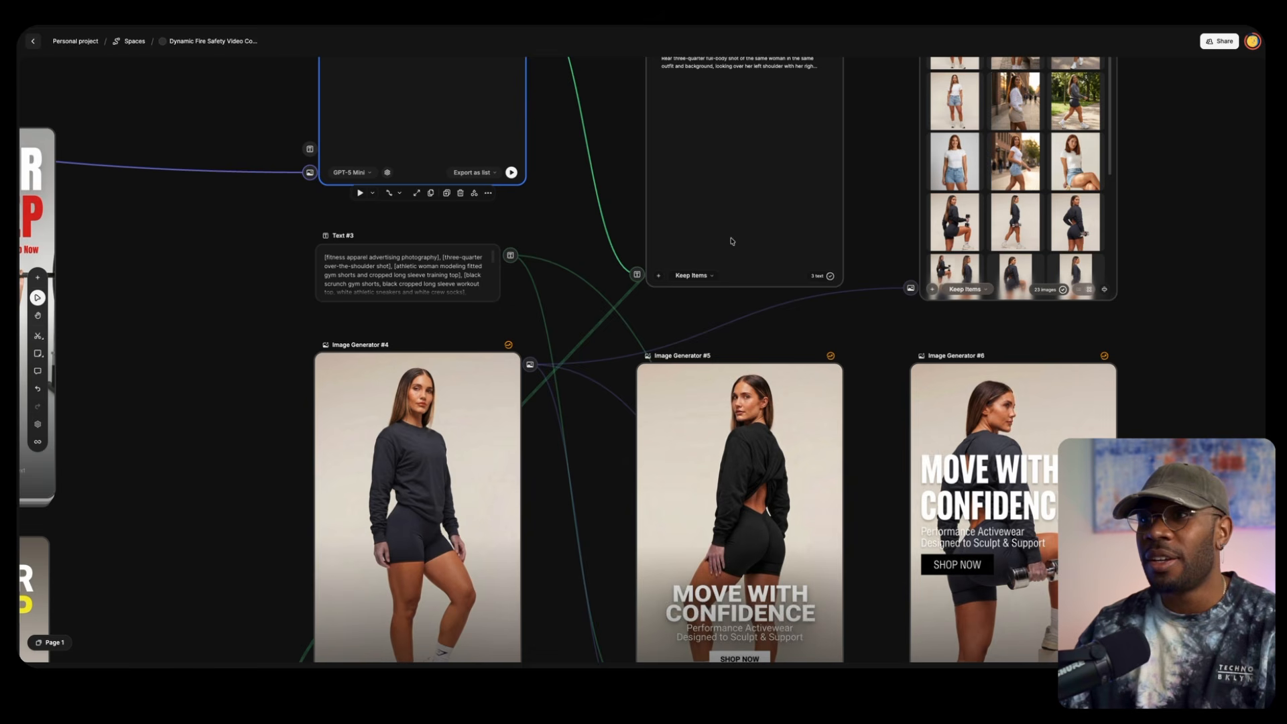
left_click_drag(288, 425, 445, 339)
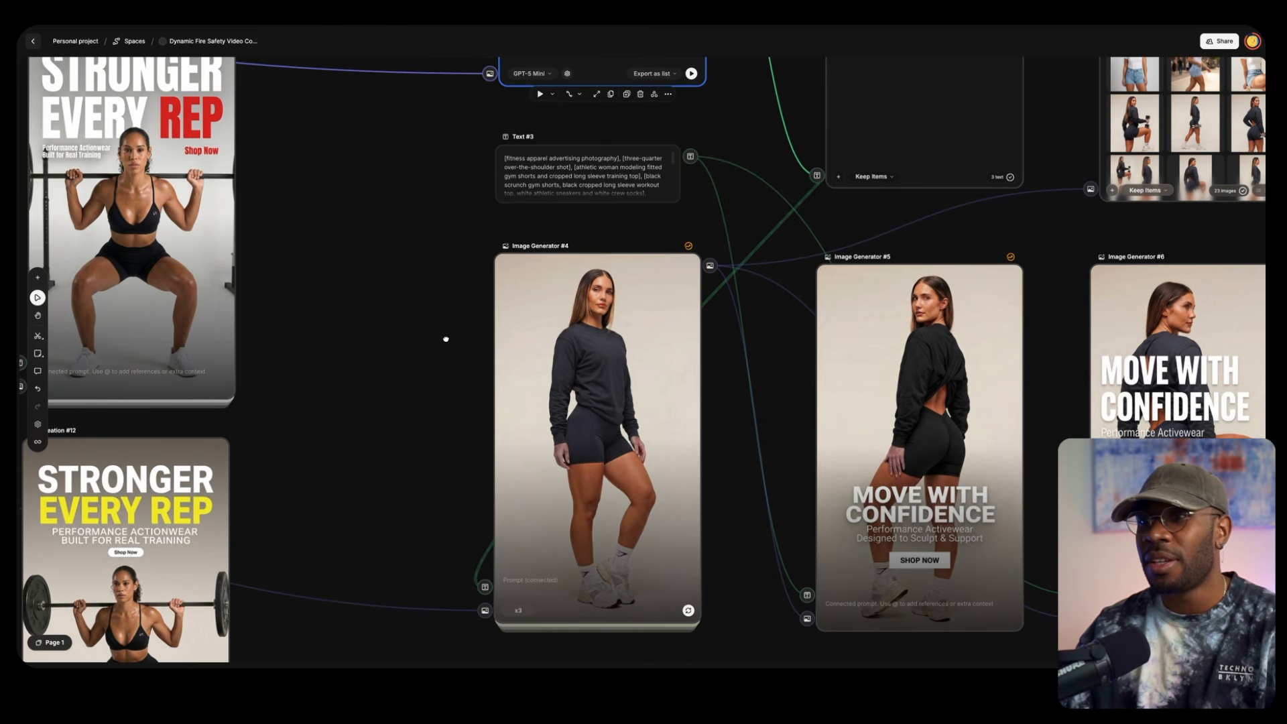
left_click(595, 361)
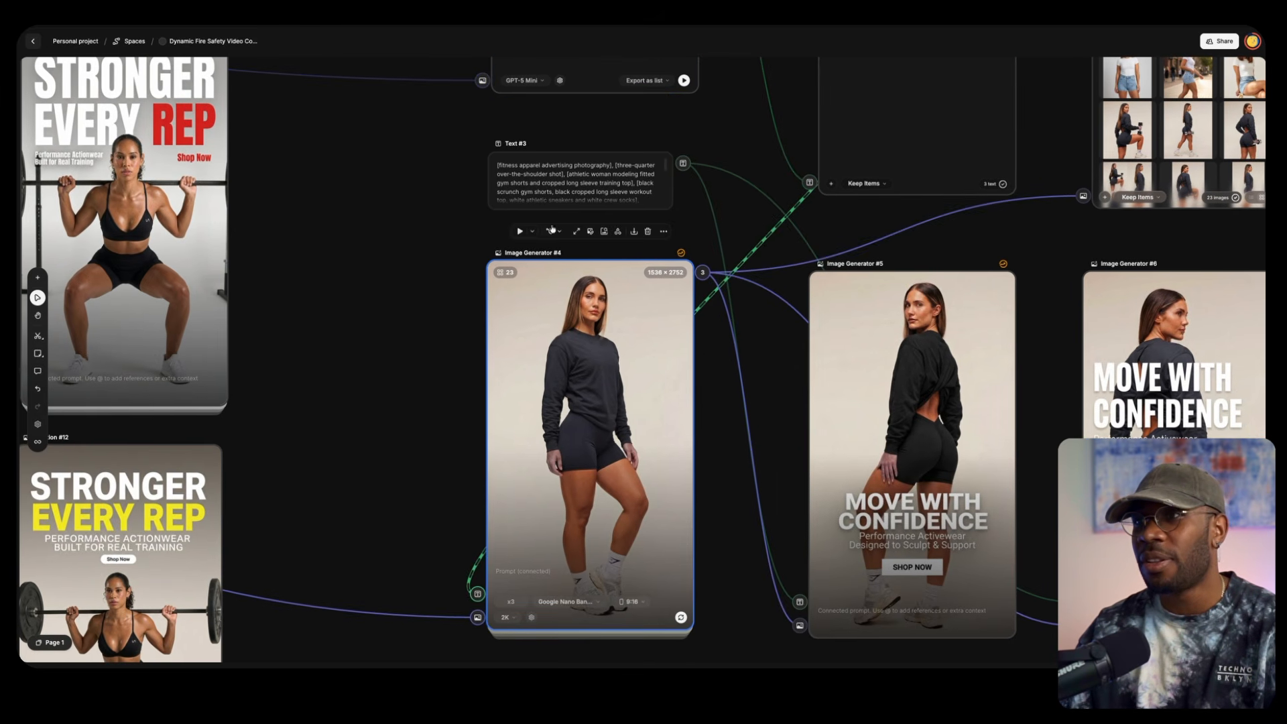
left_click(504, 272)
scroll(461, 230, "down", 10)
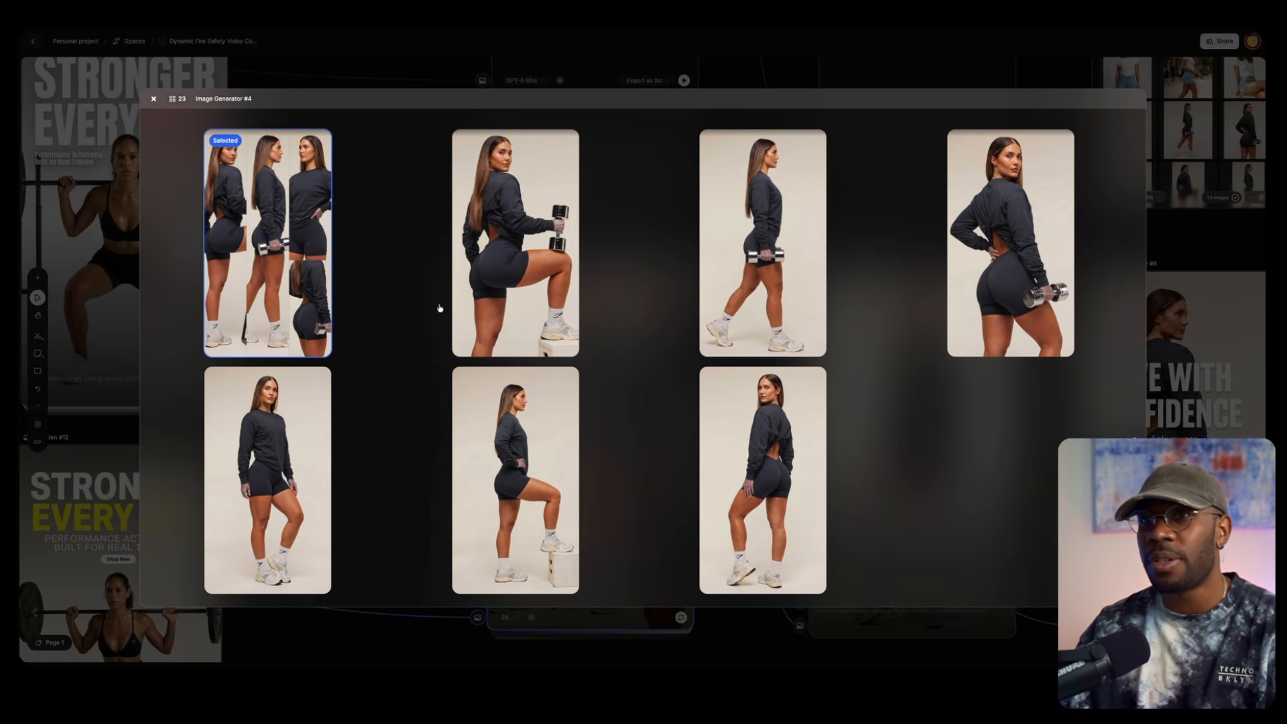
left_click(153, 99)
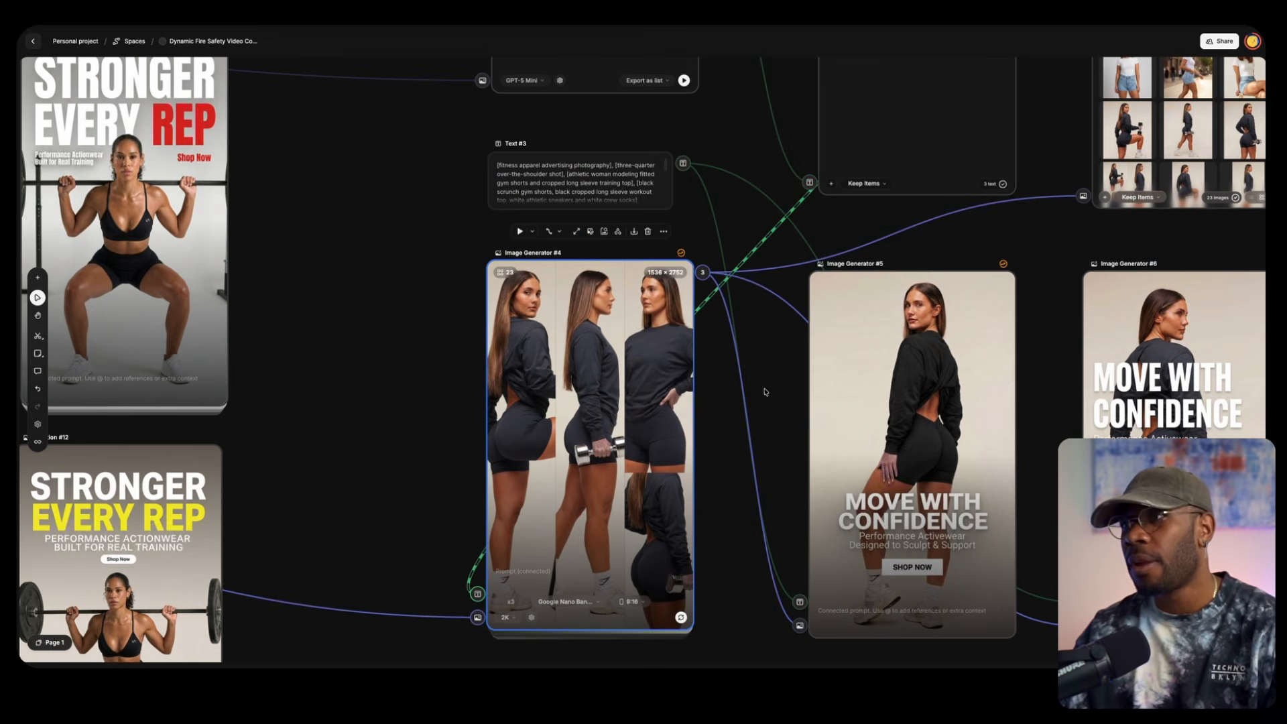
Examine the Text #3 prompt and the MOVE WITH CONFIDENCE ads it feeds in Image Generators #5 and #6
left_click_drag(773, 360, 587, 323)
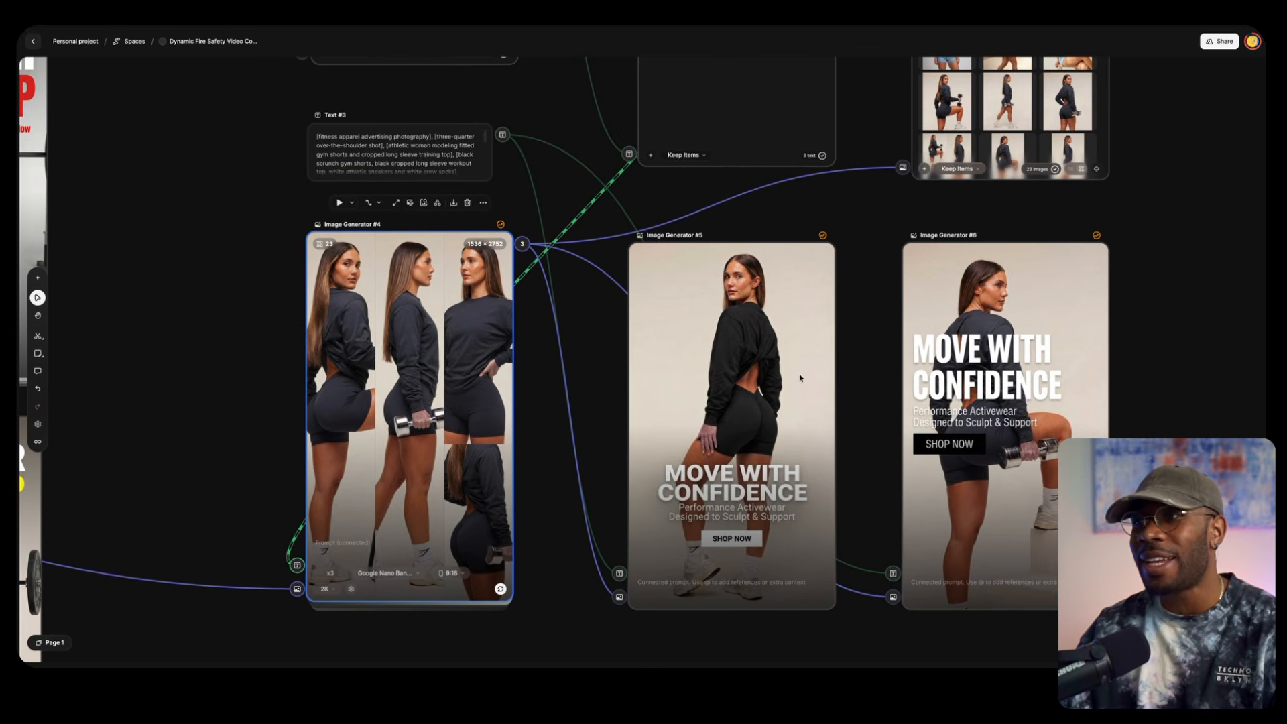
left_click_drag(873, 379, 798, 339)
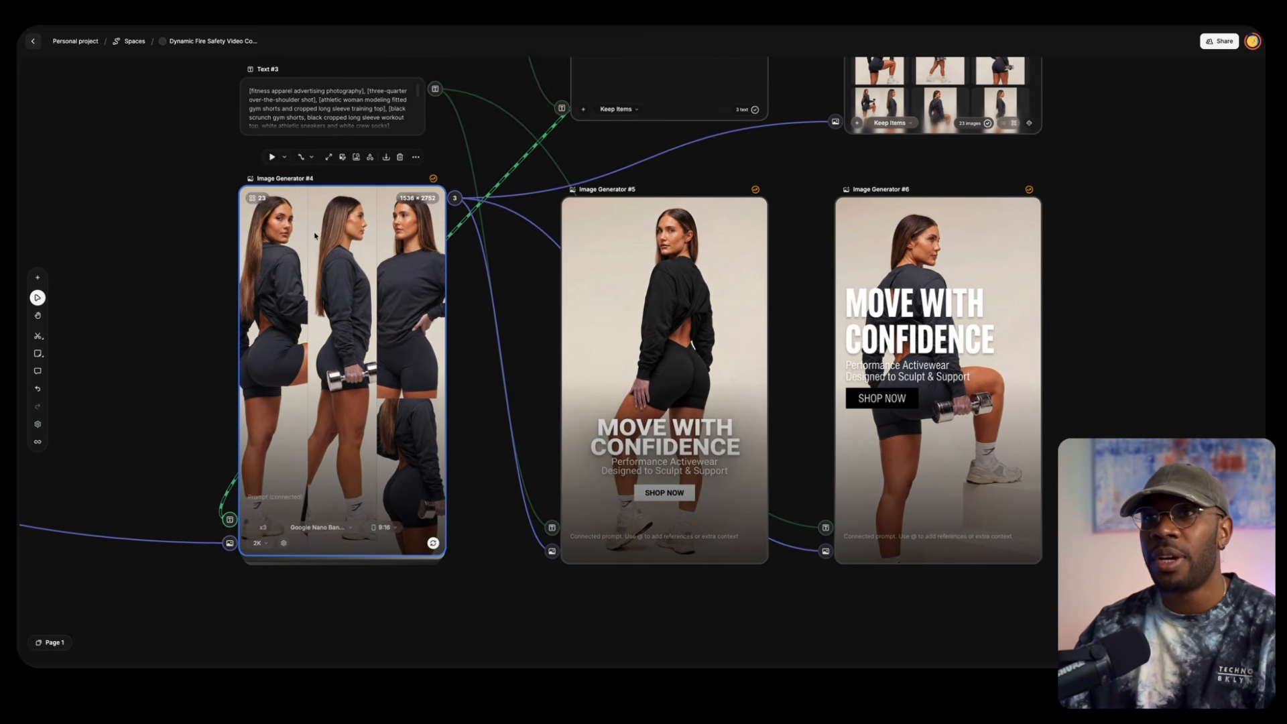
left_click(315, 109)
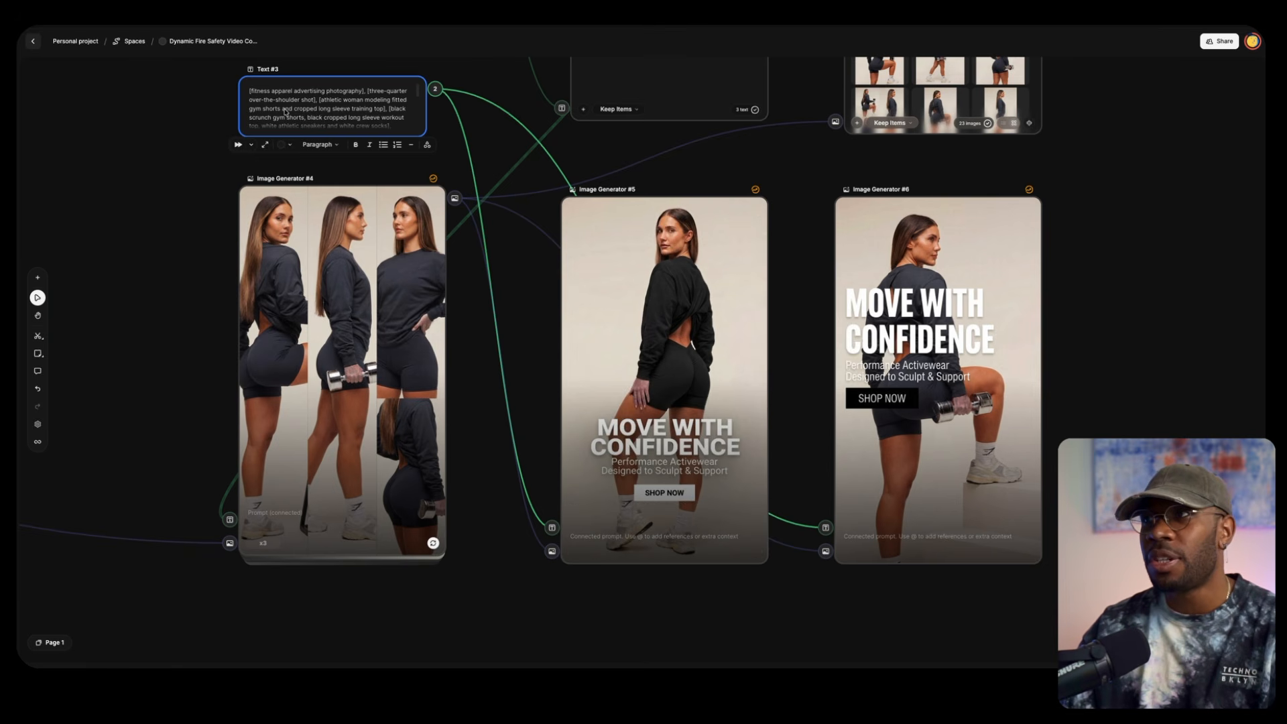
left_click_drag(778, 393, 726, 321)
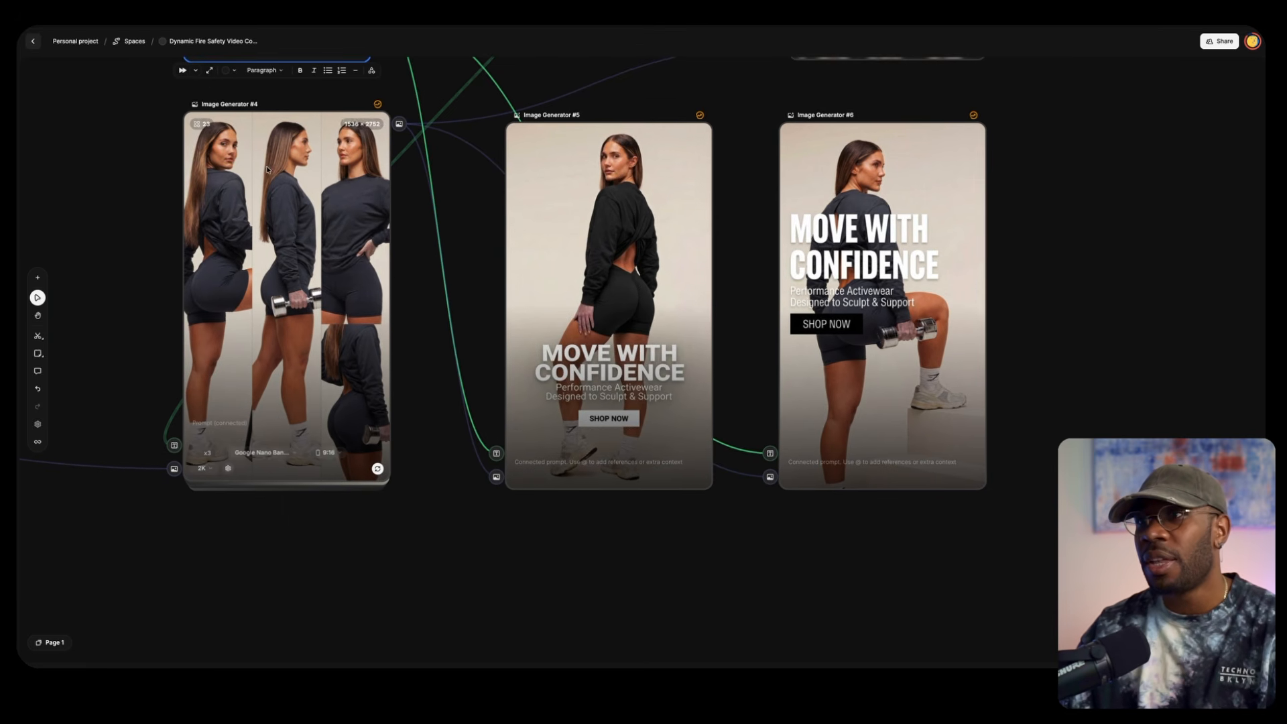
left_click_drag(742, 173, 485, 251)
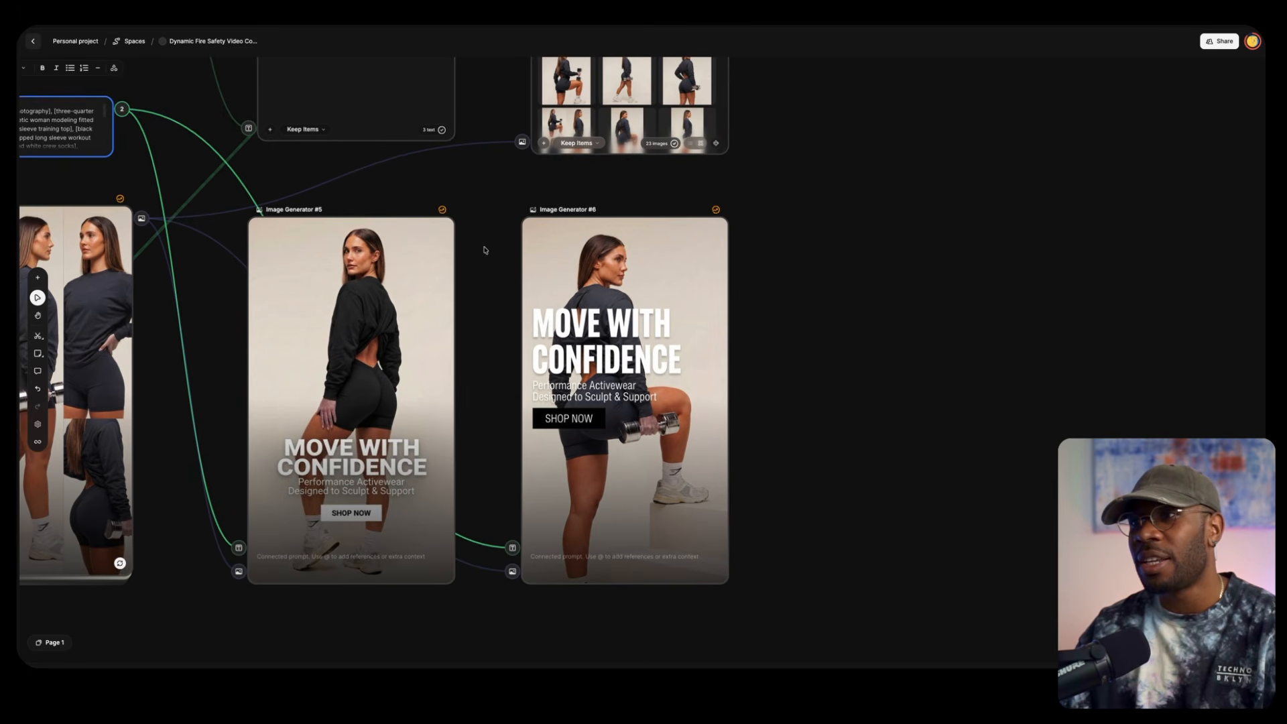
left_click_drag(838, 305, 896, 370)
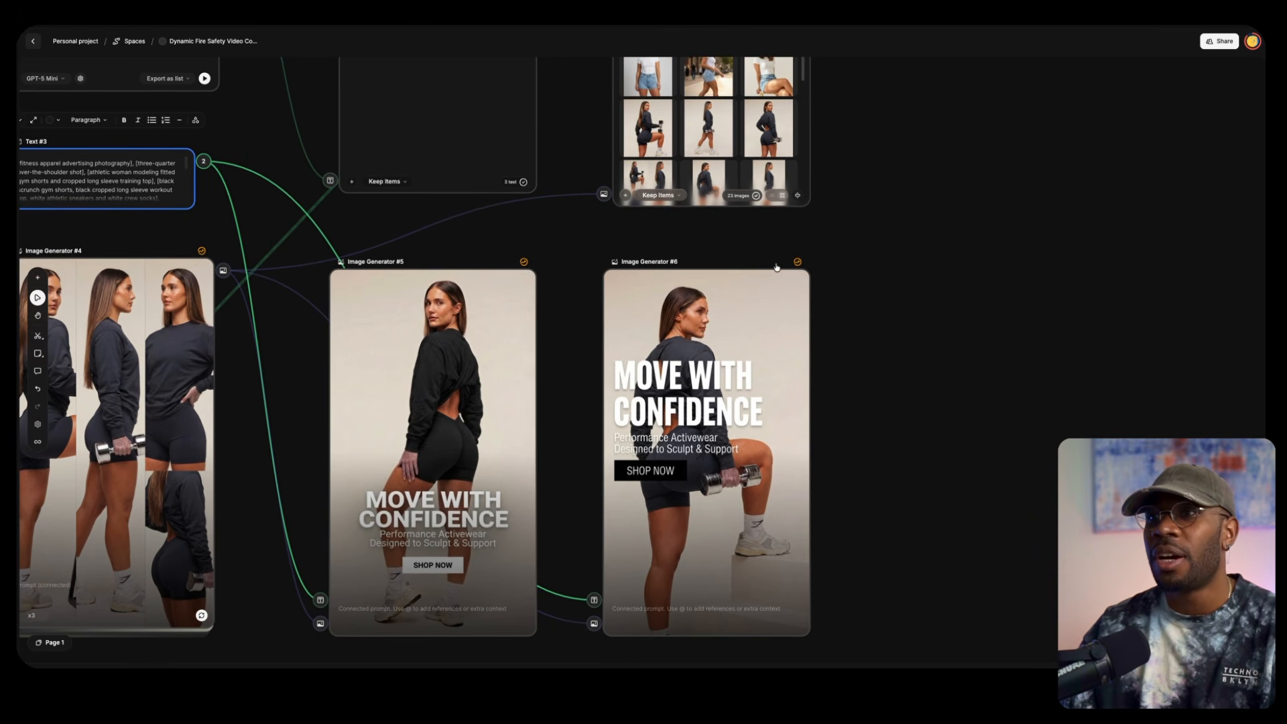
Review Assistant #2's pose descriptions in List #5 and the images collected in List #6
left_click_drag(502, 244, 693, 353)
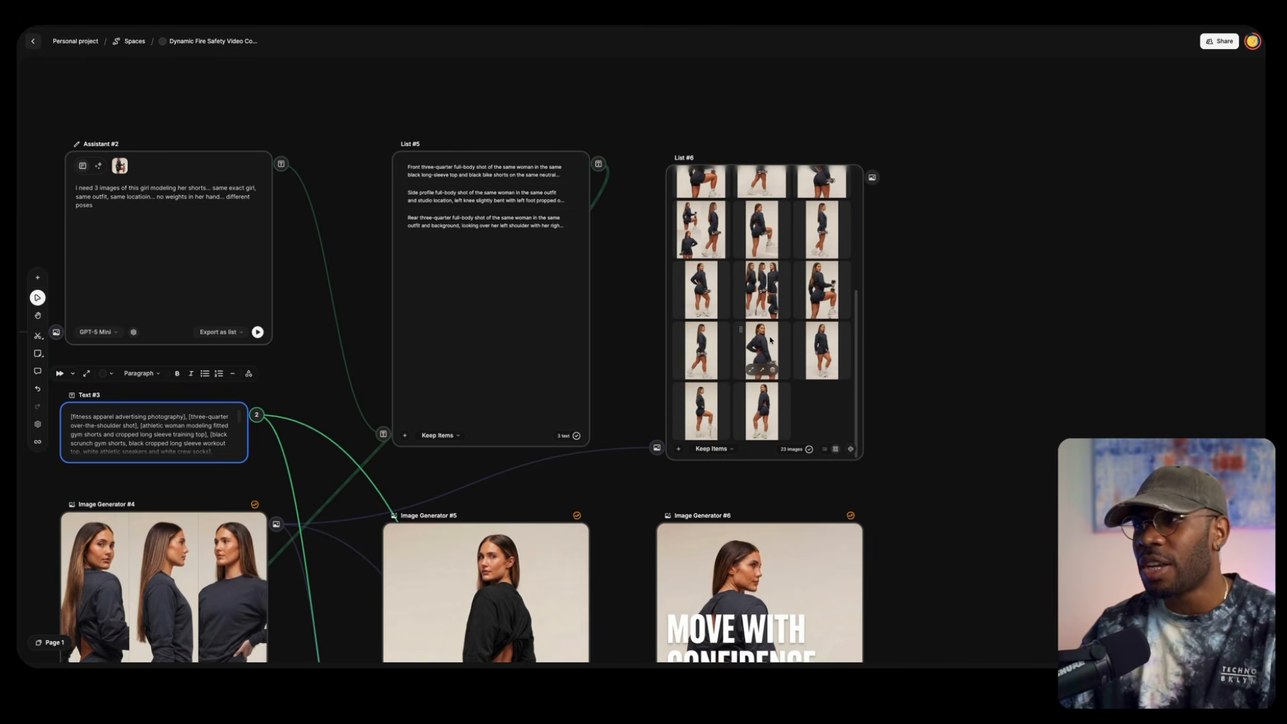
scroll(770, 339, "up", 10)
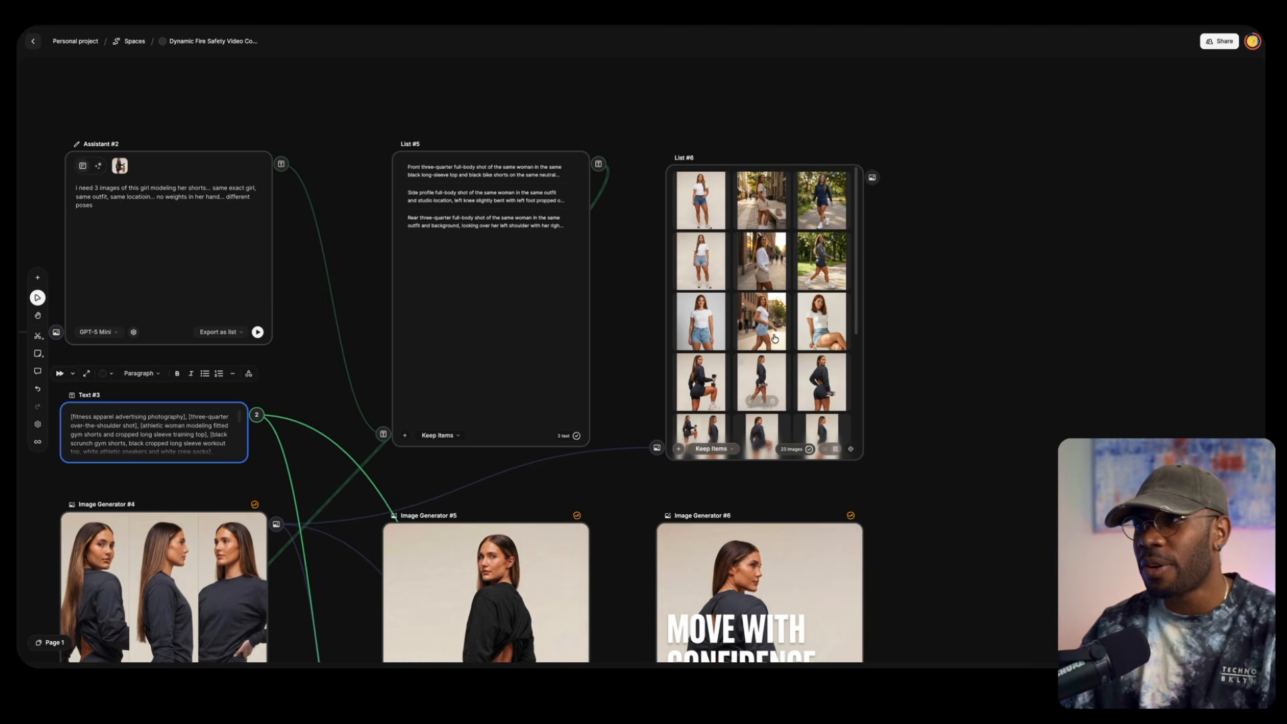
scroll(774, 338, "up", 1)
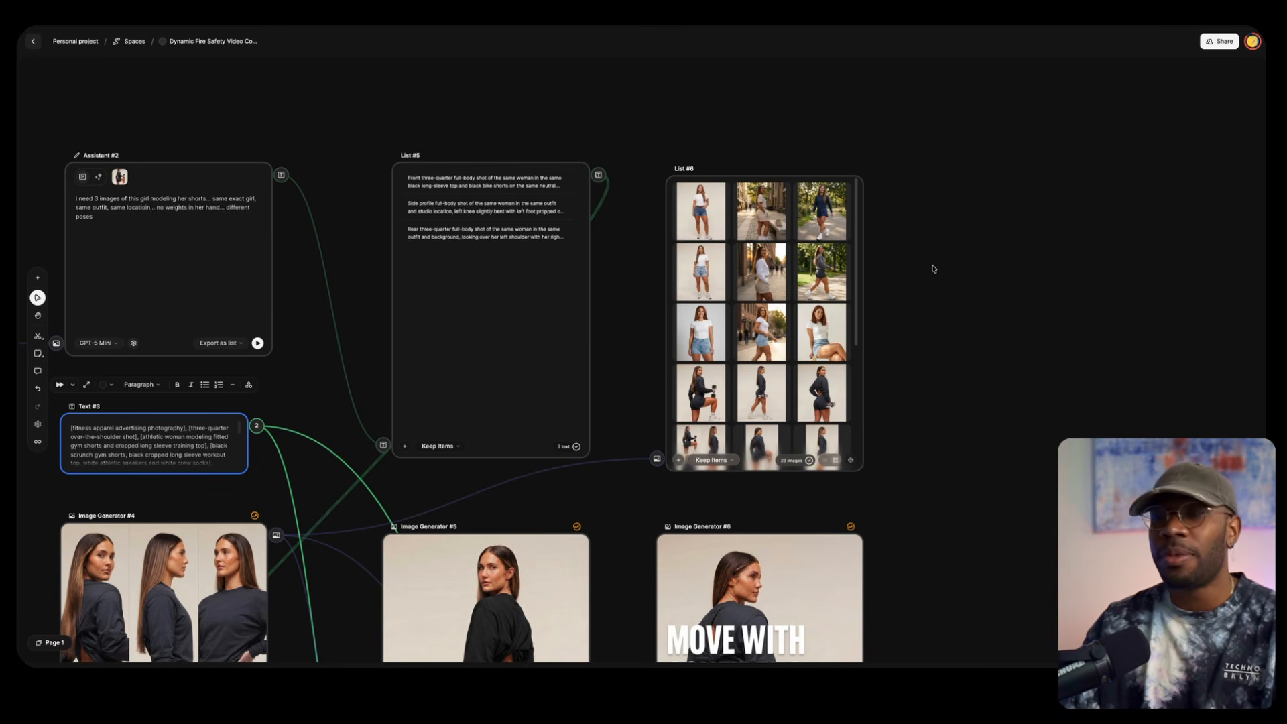
Return to the six reference photos and select the stretching woman in Creation #5
scroll(935, 269, "down", 5)
left_click_drag(704, 274, 634, 457)
left_click_drag(664, 304, 1111, 370)
left_click_drag(219, 309, 707, 260)
scroll(309, 190, "up", 5)
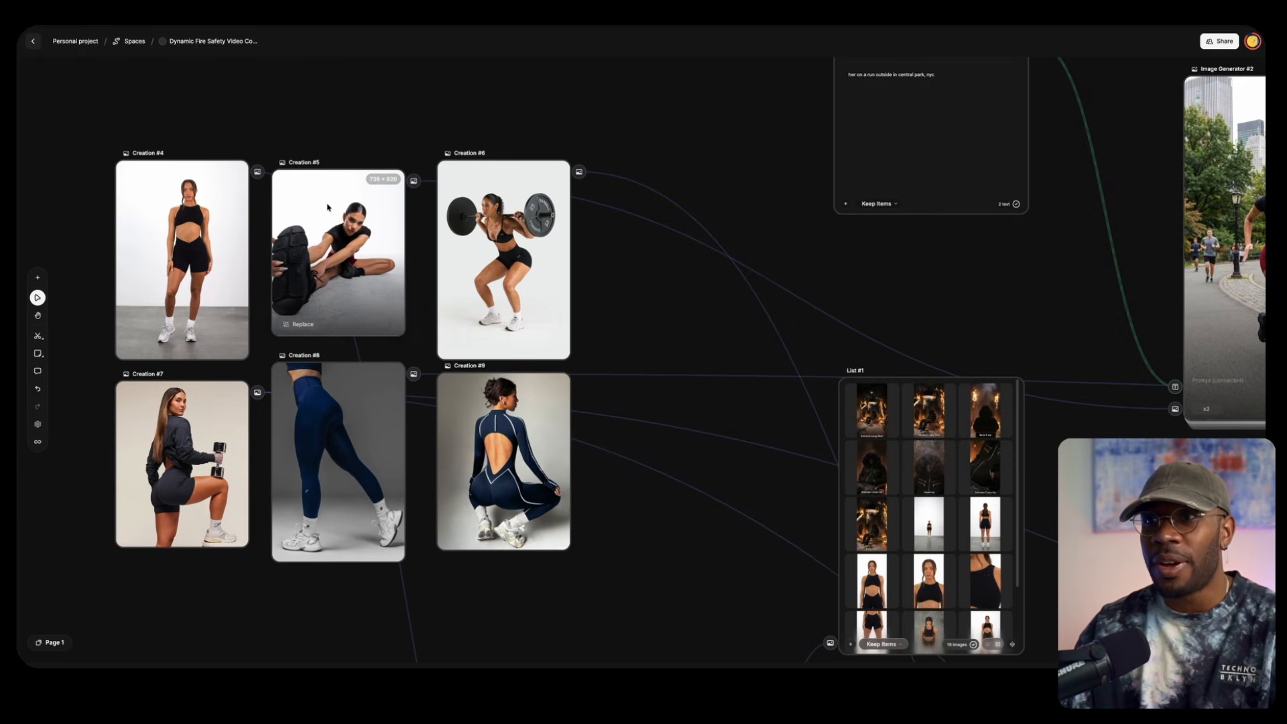
scroll(328, 207, "up", 2)
left_click(342, 252)
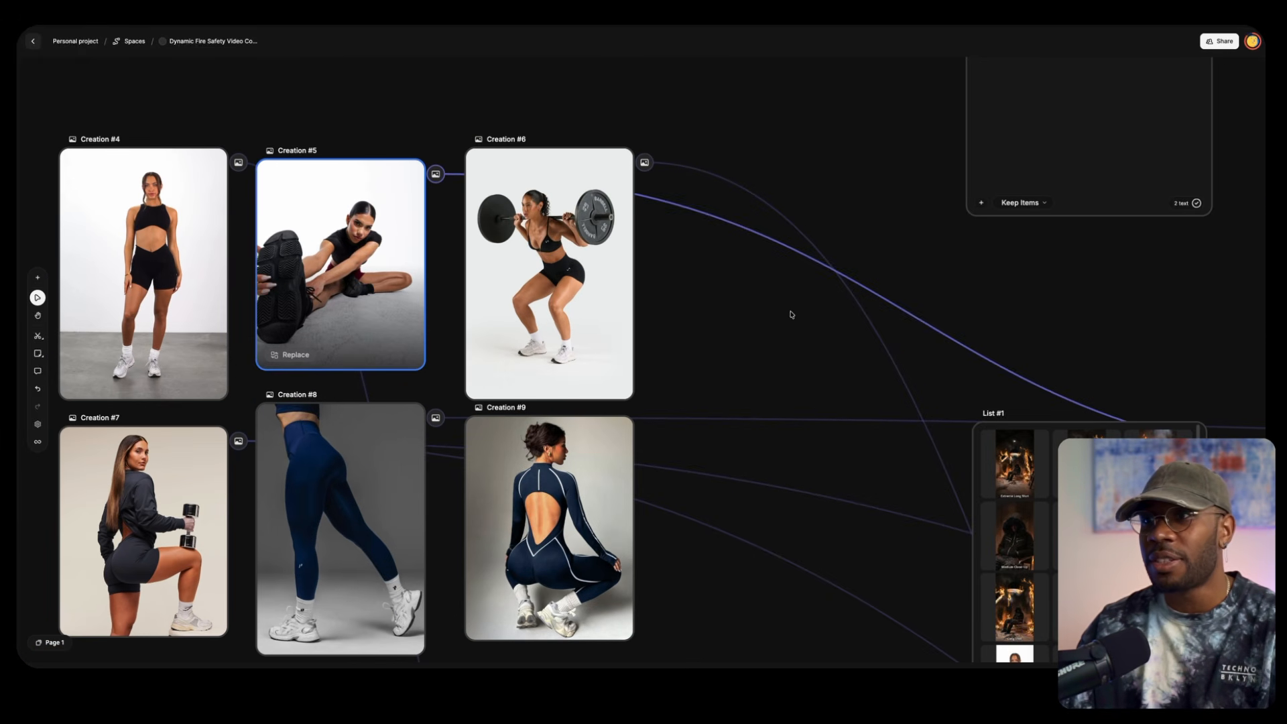
Follow the Creation #5 workflow through List #2, Image Generator #2 and List #3 to Video Generator #1
scroll(792, 315, "down", 3)
left_click_drag(962, 279, 493, 449)
left_click_drag(997, 362, 814, 279)
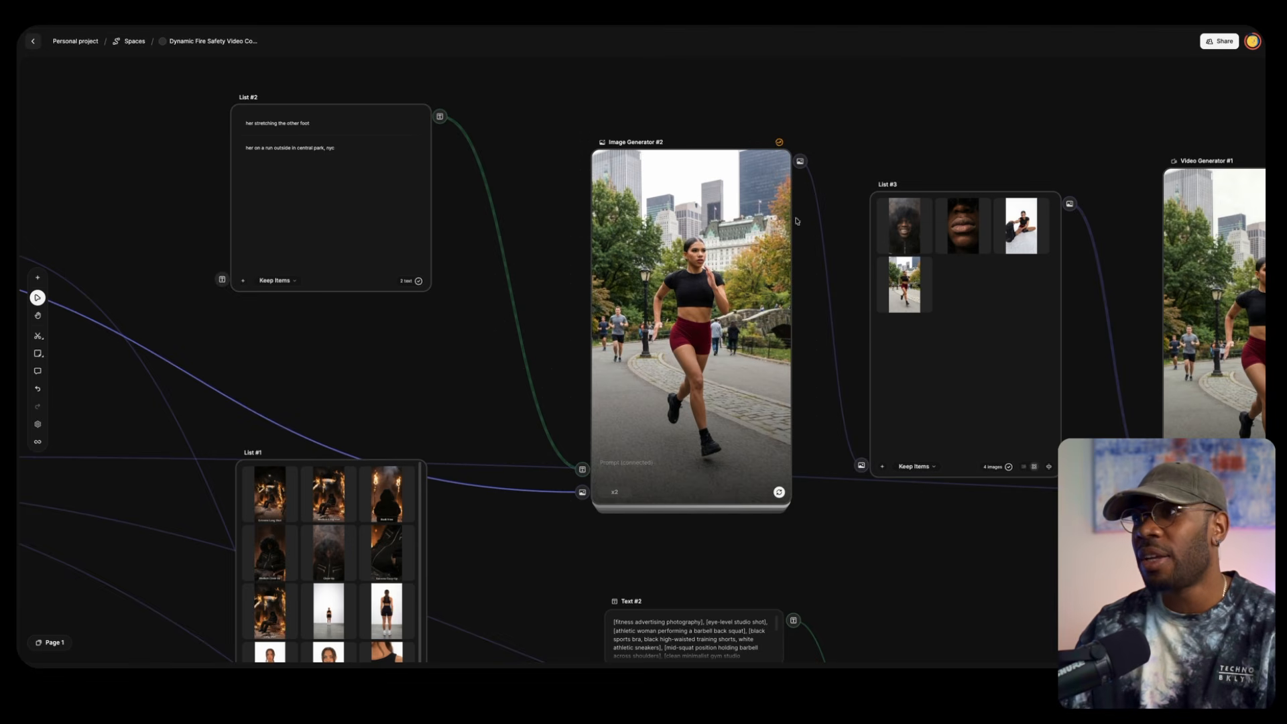
left_click_drag(810, 339, 711, 284)
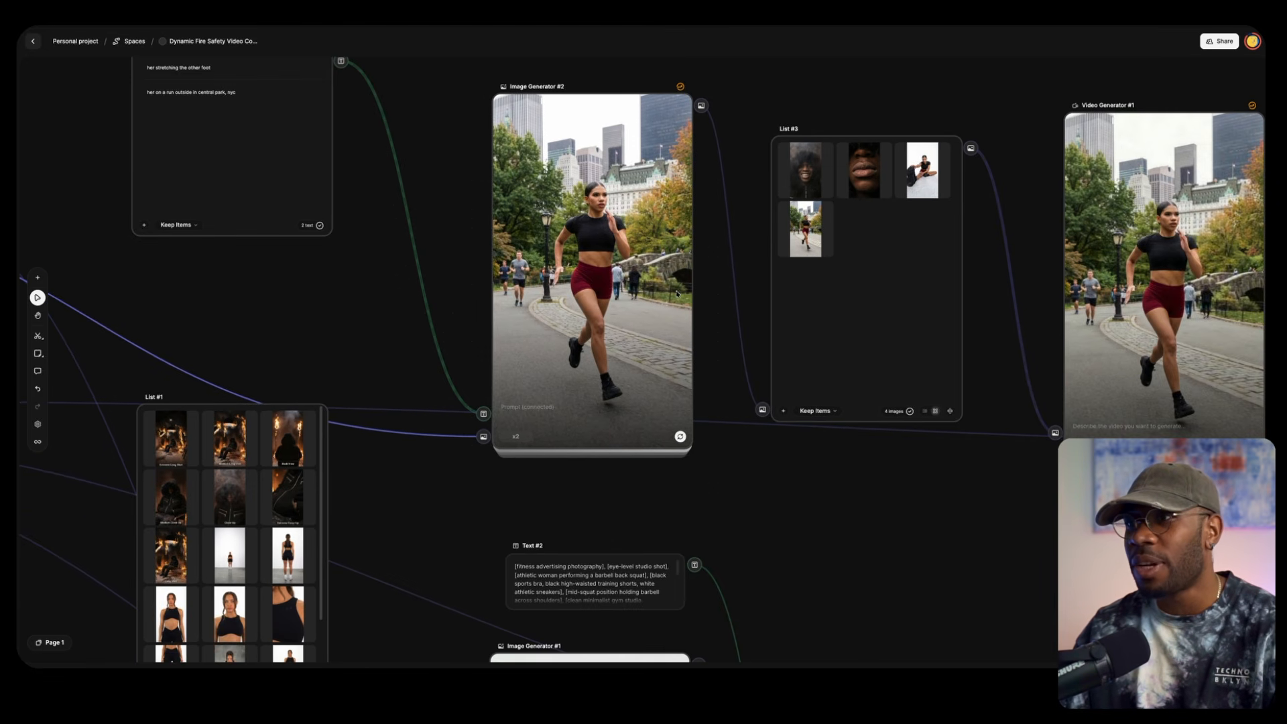
left_click_drag(1026, 233, 514, 199)
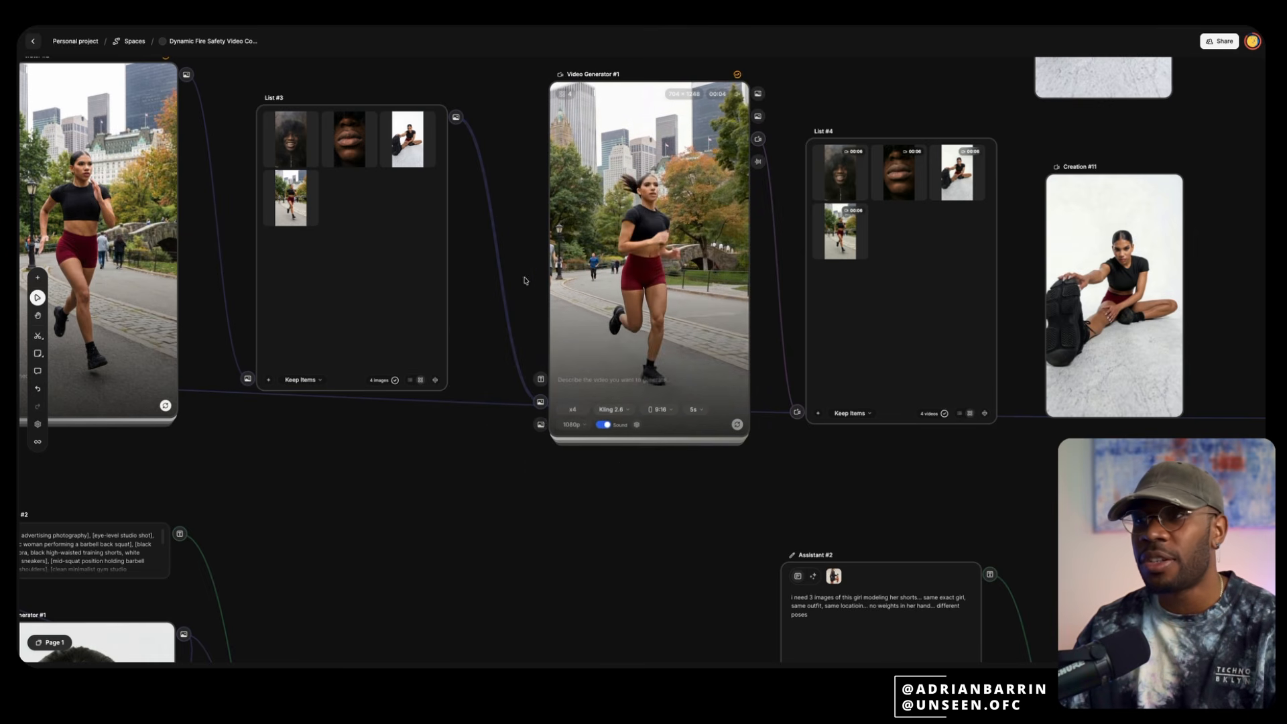
Feed Image Generator #2's image into List #3 and try branching its output into a new Video Generator
left_click_drag(191, 79, 250, 173)
key("ctrl+z")
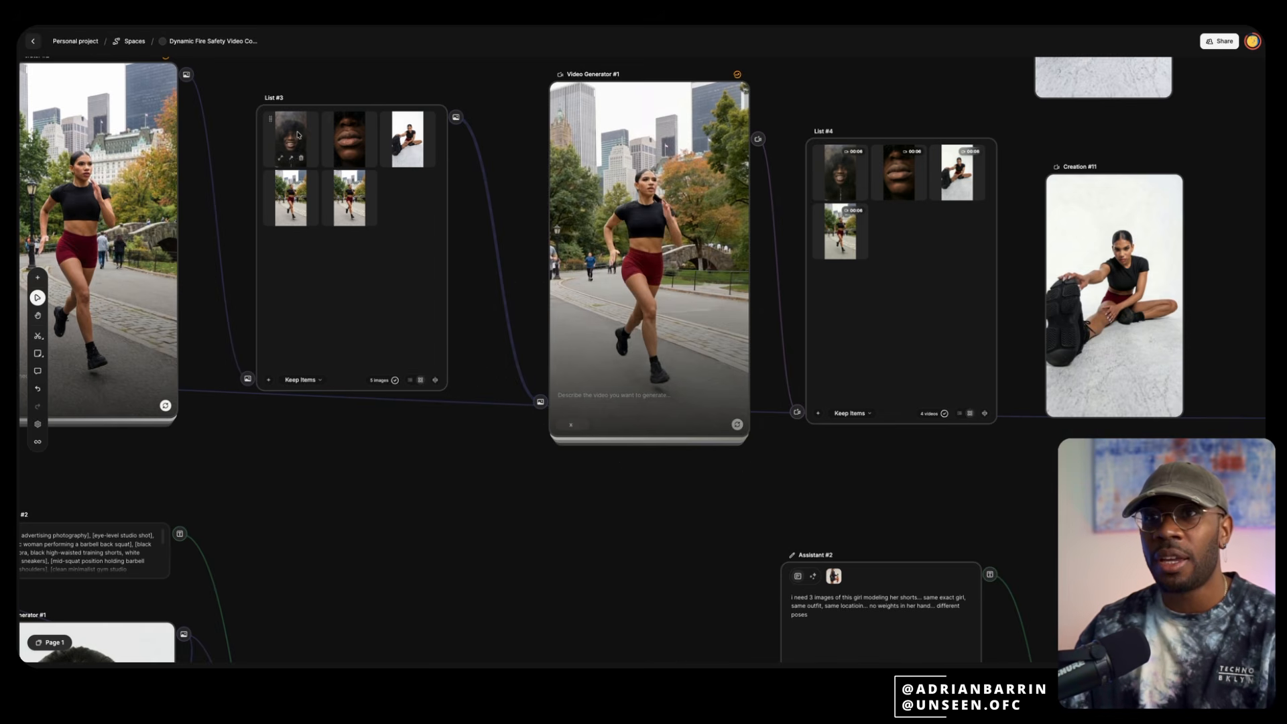
left_click_drag(187, 74, 417, 497)
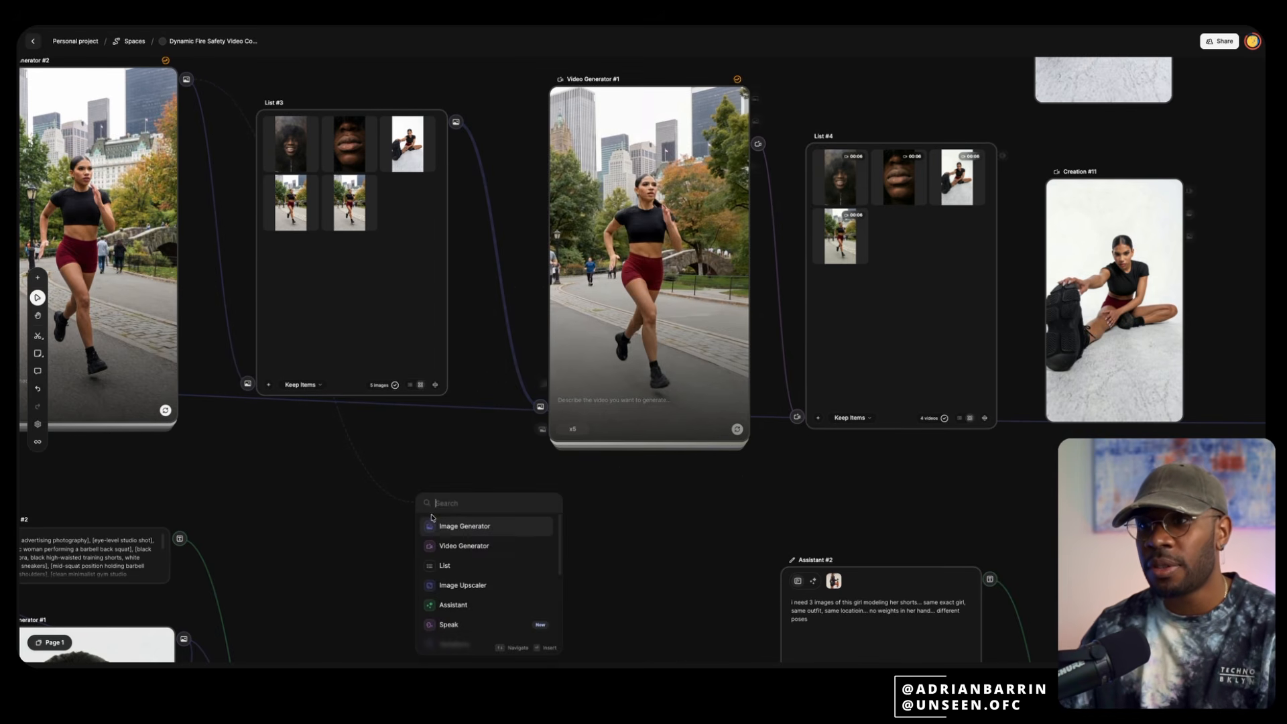
left_click(464, 546)
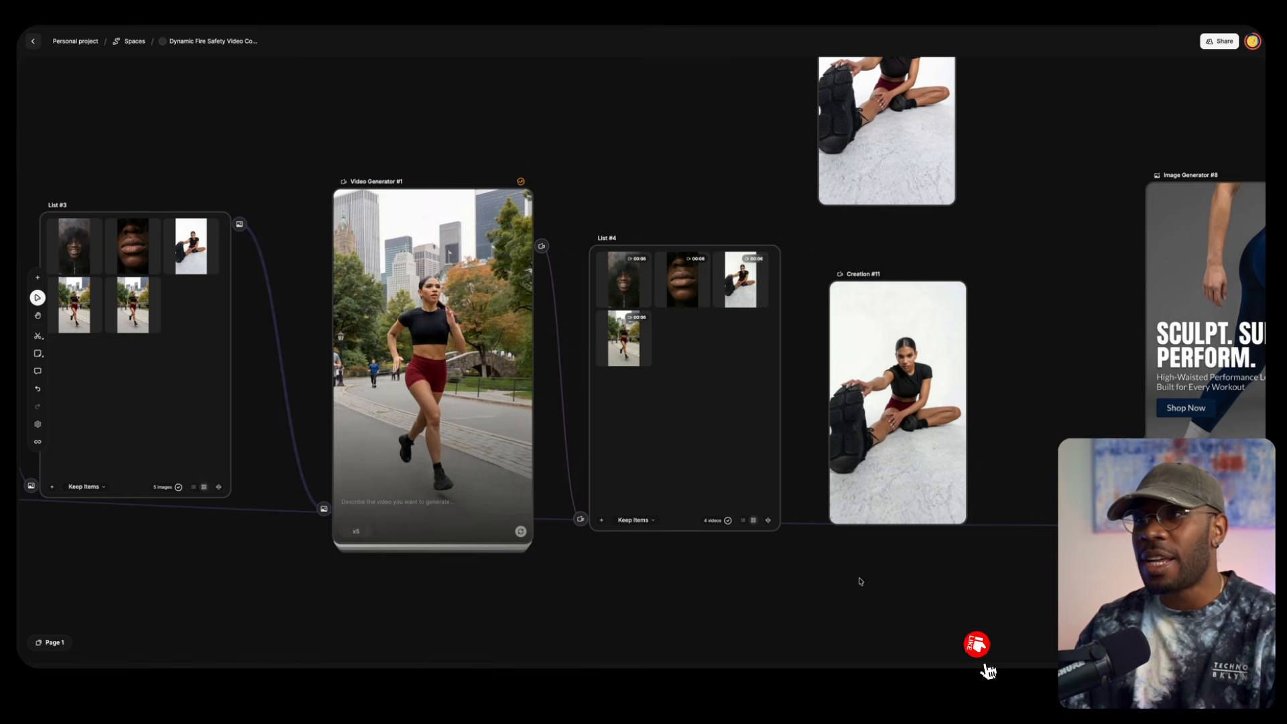
Review the videos in List #4 and compare the stretching still in Creation #10 with the Creation #11 video
left_click_drag(856, 583, 787, 557)
scroll(787, 557, "right", 10)
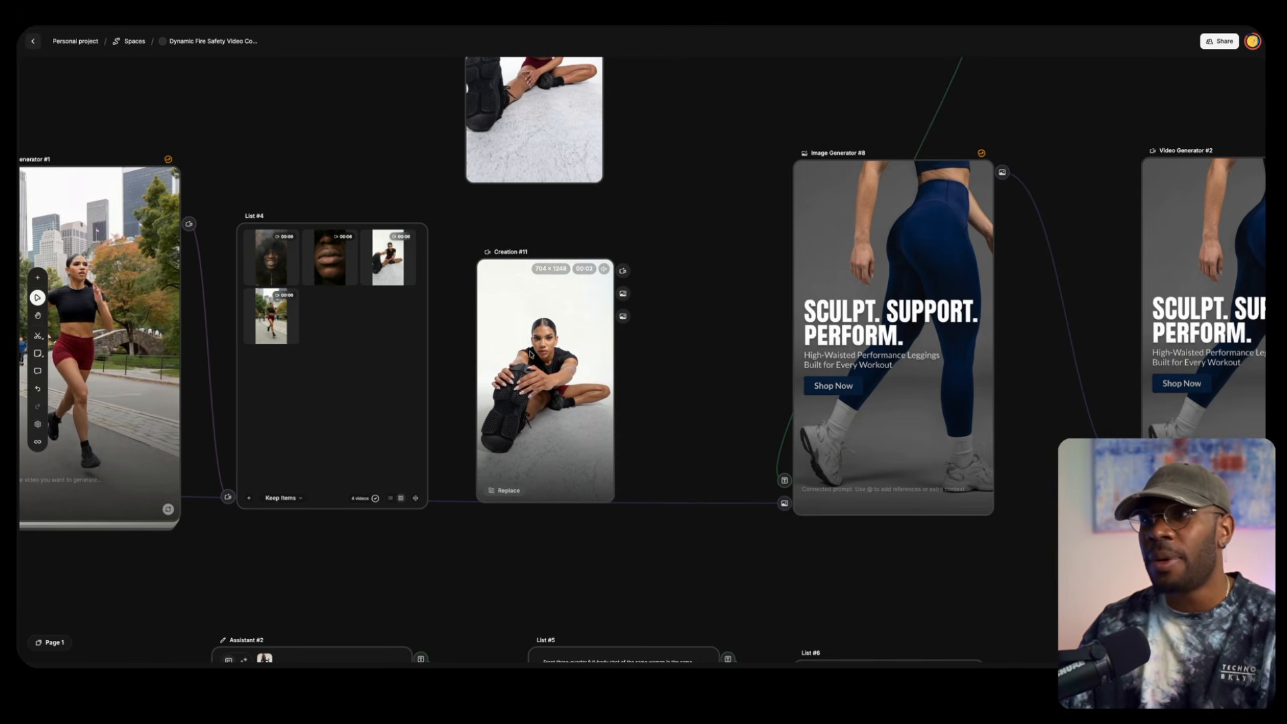
scroll(695, 368, "up", 5)
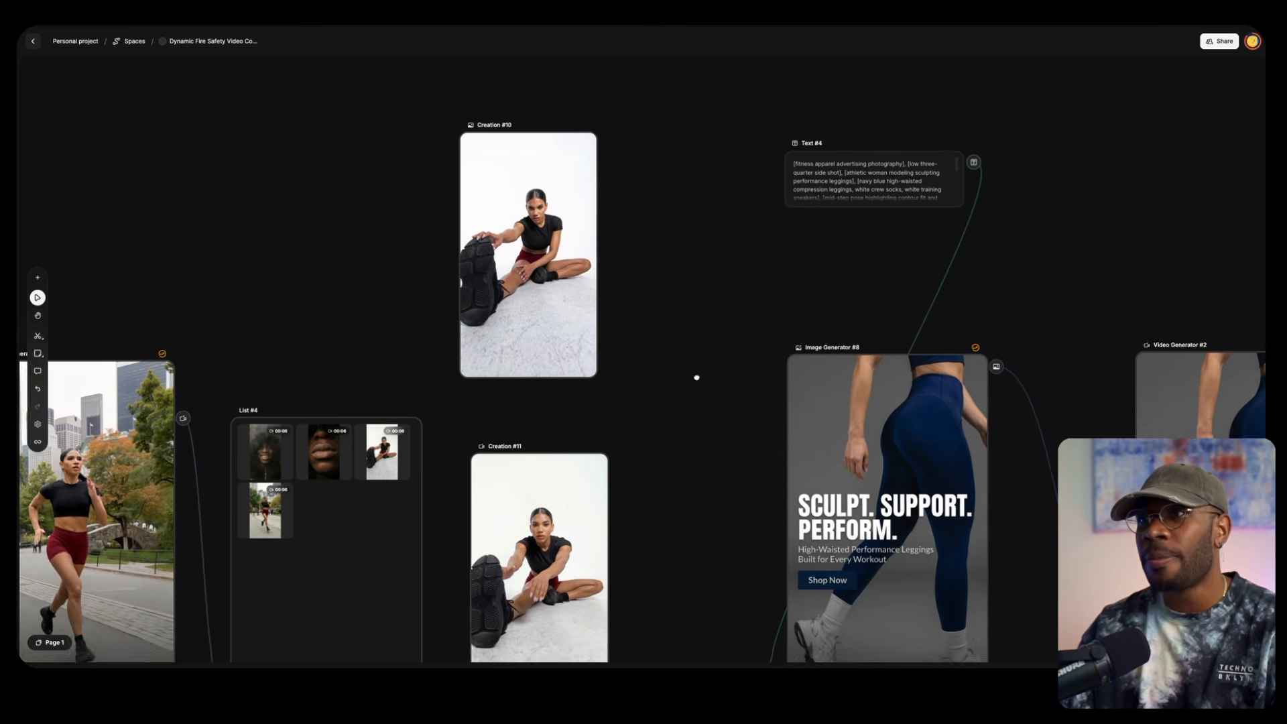
left_click(581, 296)
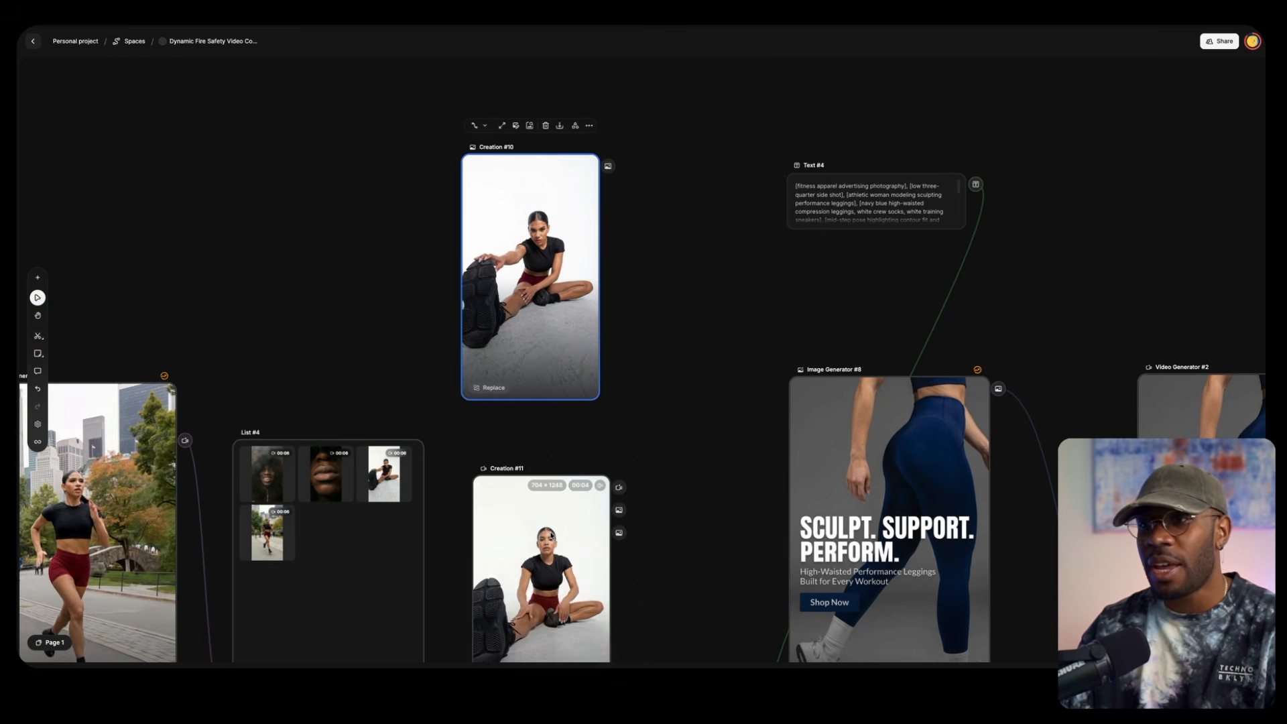
left_click_drag(702, 525, 595, 313)
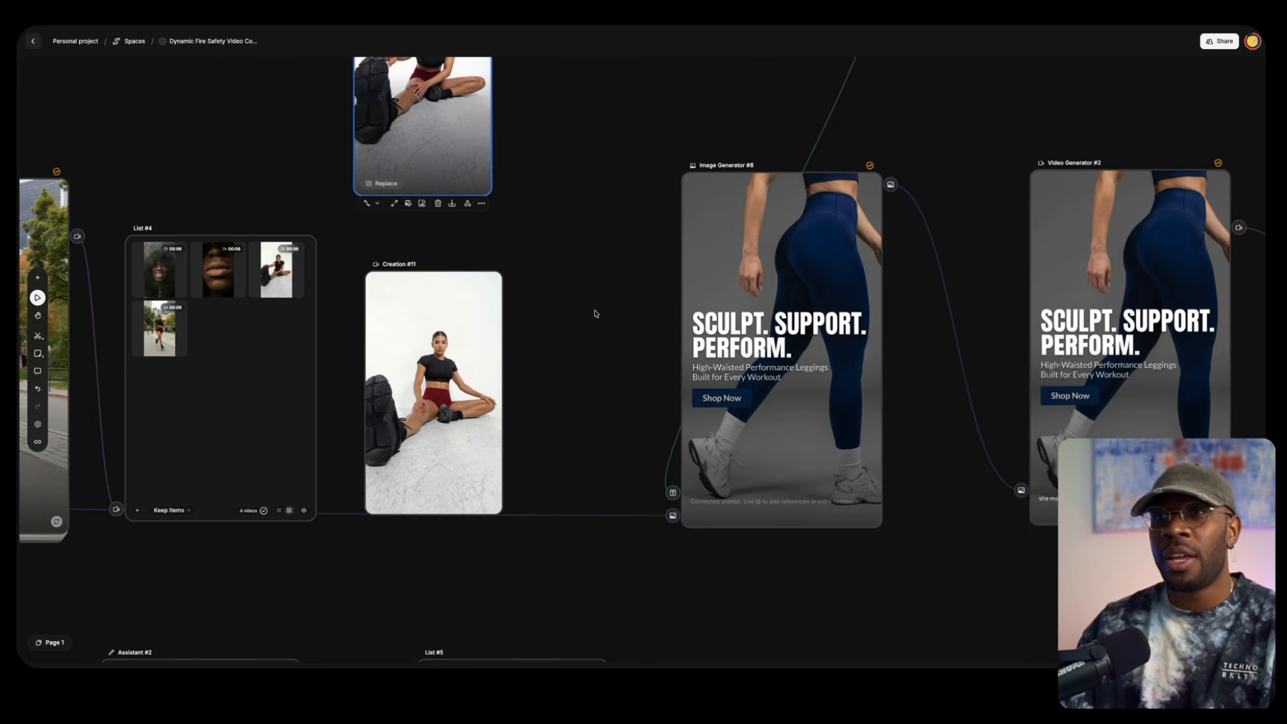
Examine the SCULPT. SUPPORT. PERFORM. ad chain from the Creation #8 leggings reference through Image Generator #8 to Video Generators #2 and #3
left_click_drag(620, 222, 554, 118)
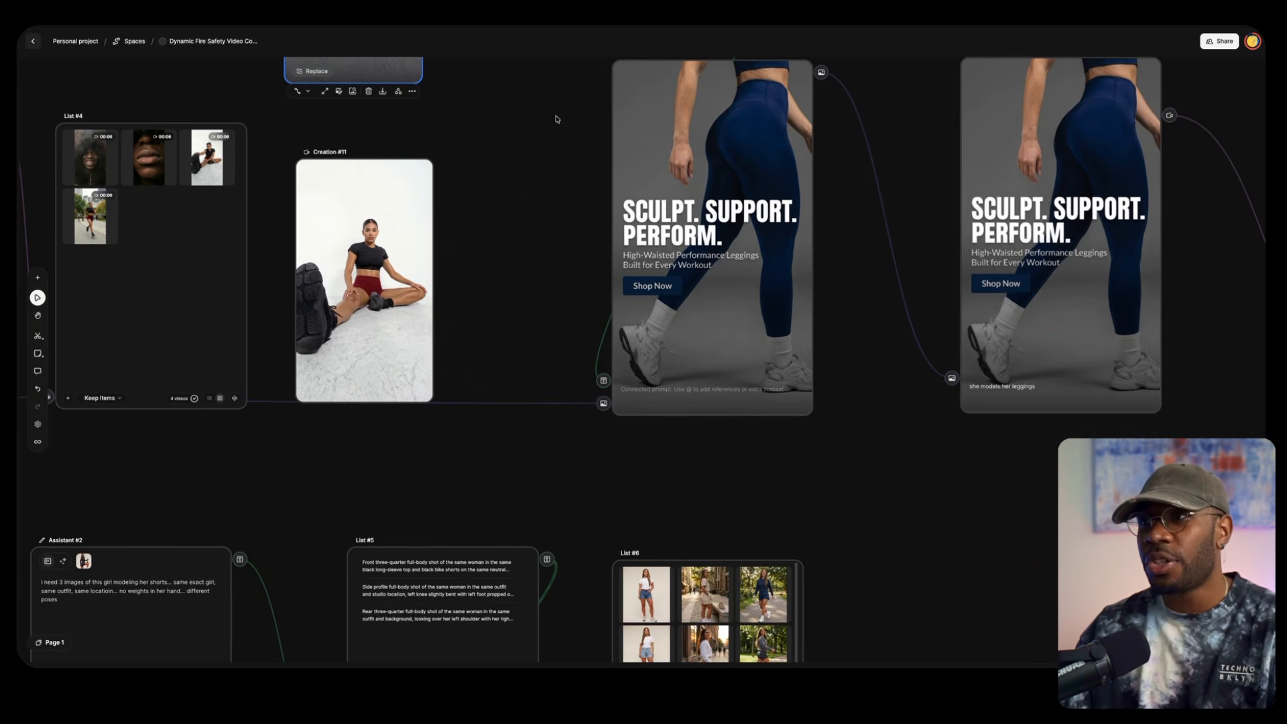
left_click_drag(581, 173, 309, 327)
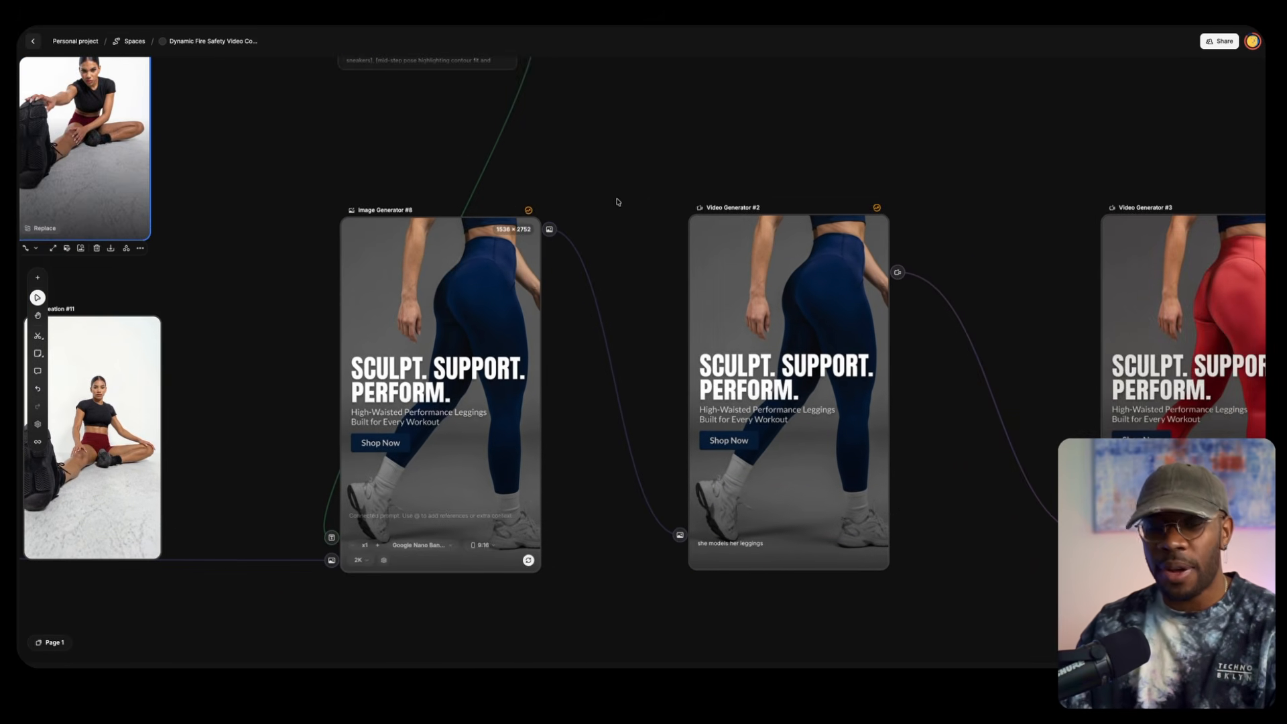
scroll(288, 248, "up", 2)
scroll(287, 247, "down", 10)
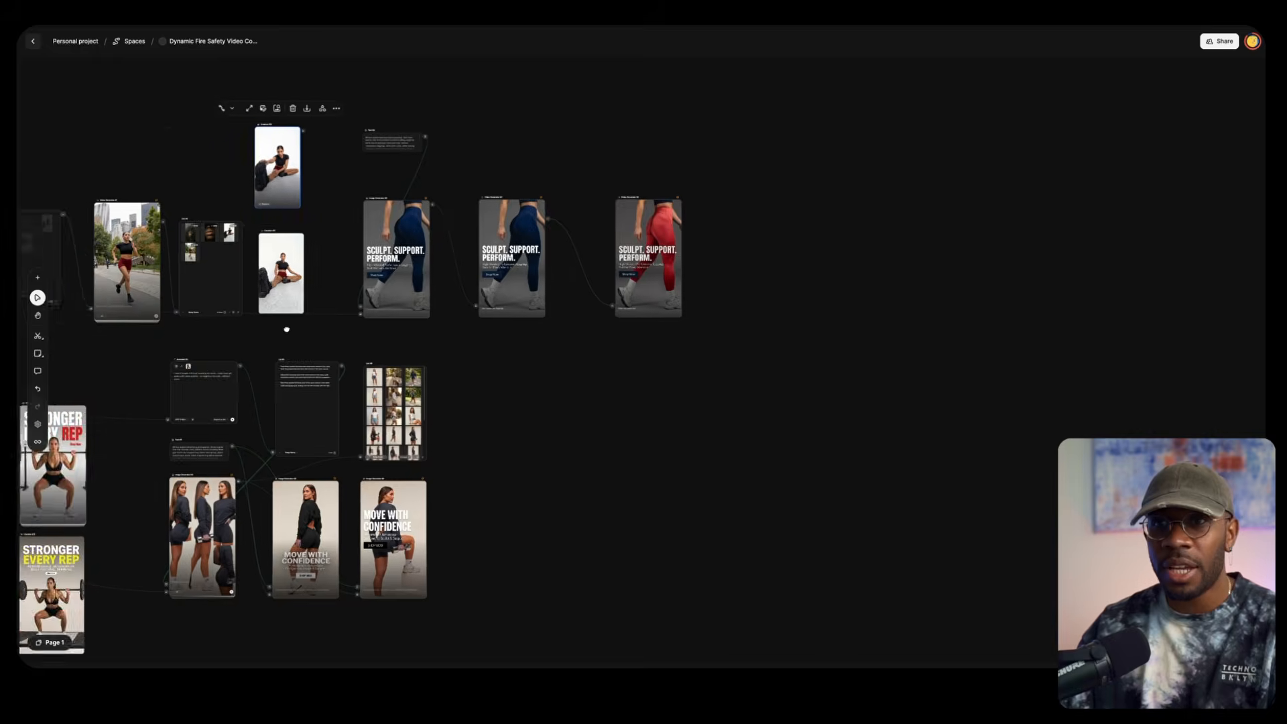
scroll(287, 183, "up", 8)
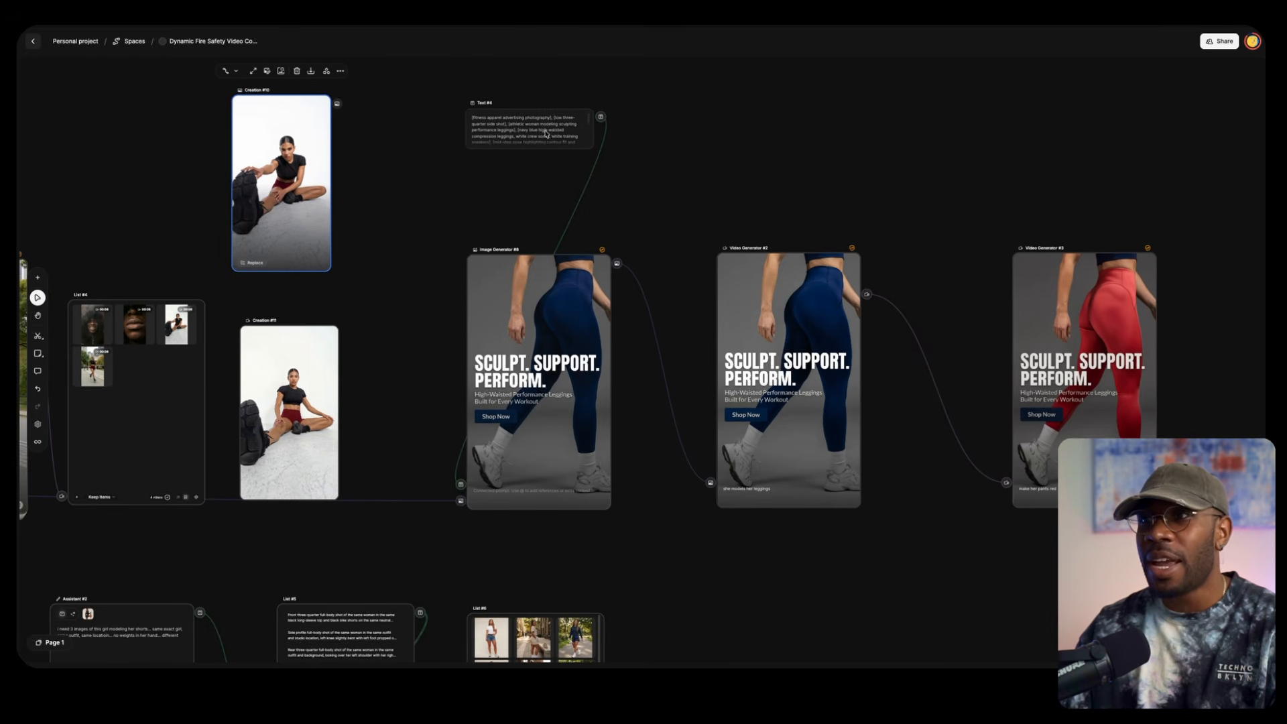
mouse_move(513, 401)
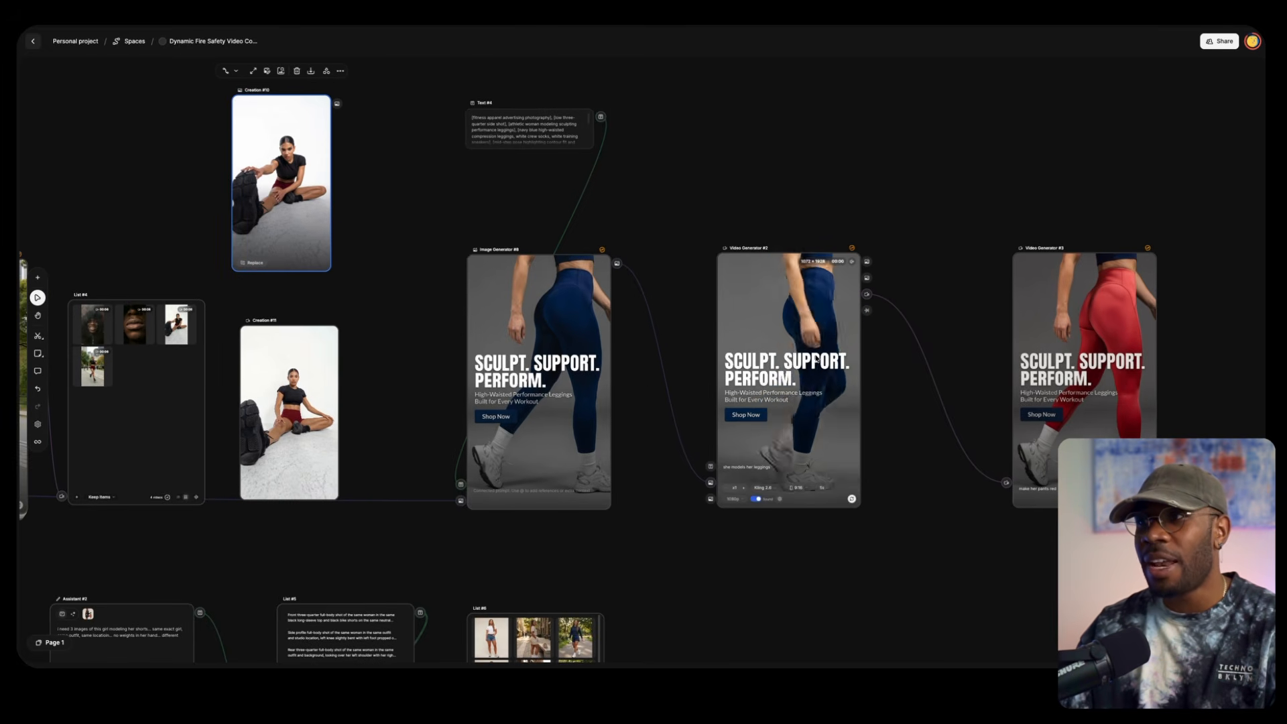
scroll(729, 386, "right", 4)
scroll(729, 386, "right", 2)
mouse_move(571, 310)
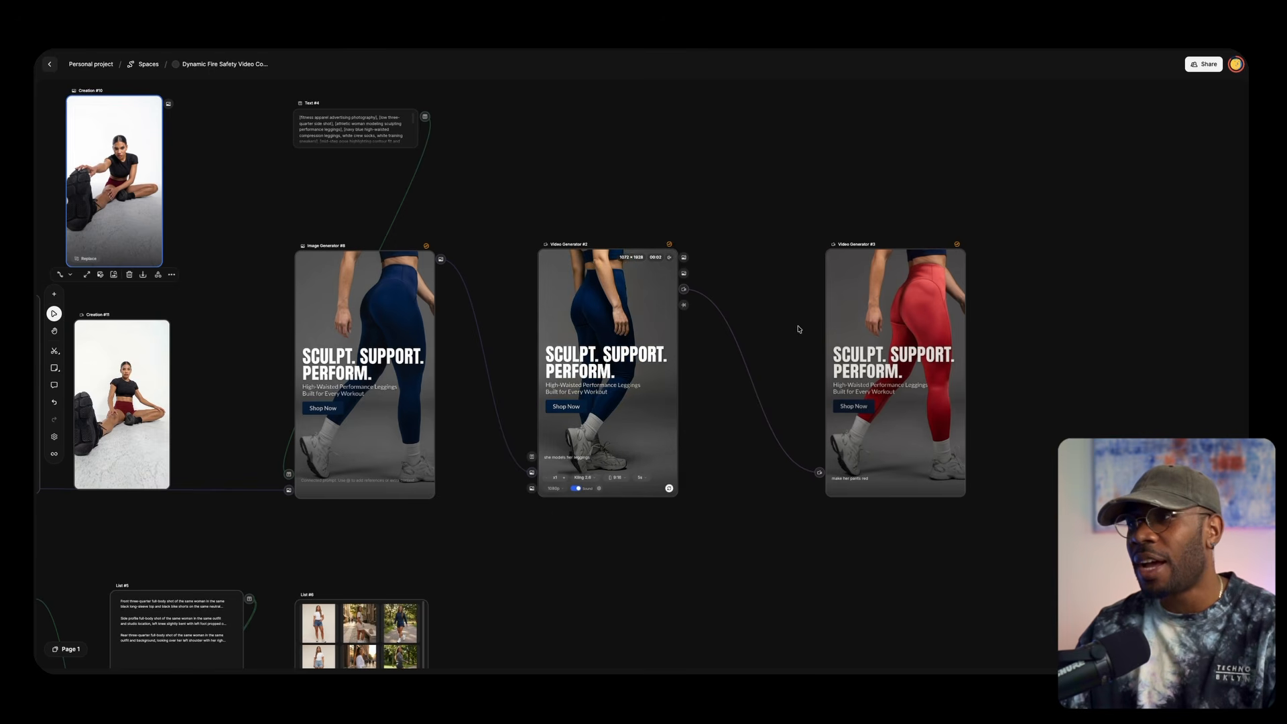
scroll(761, 325, "right", 5)
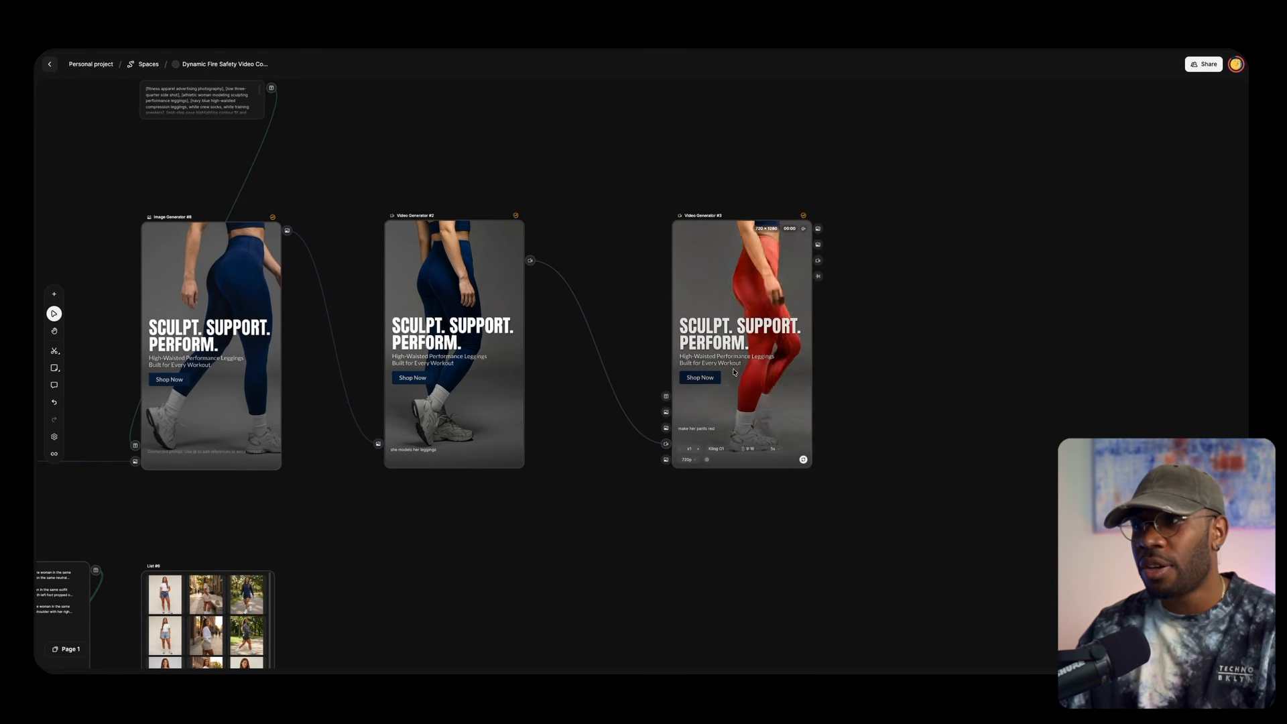
Review the complete fitness-apparel workflow with all its nodes on the canvas
scroll(723, 383, "up", 5)
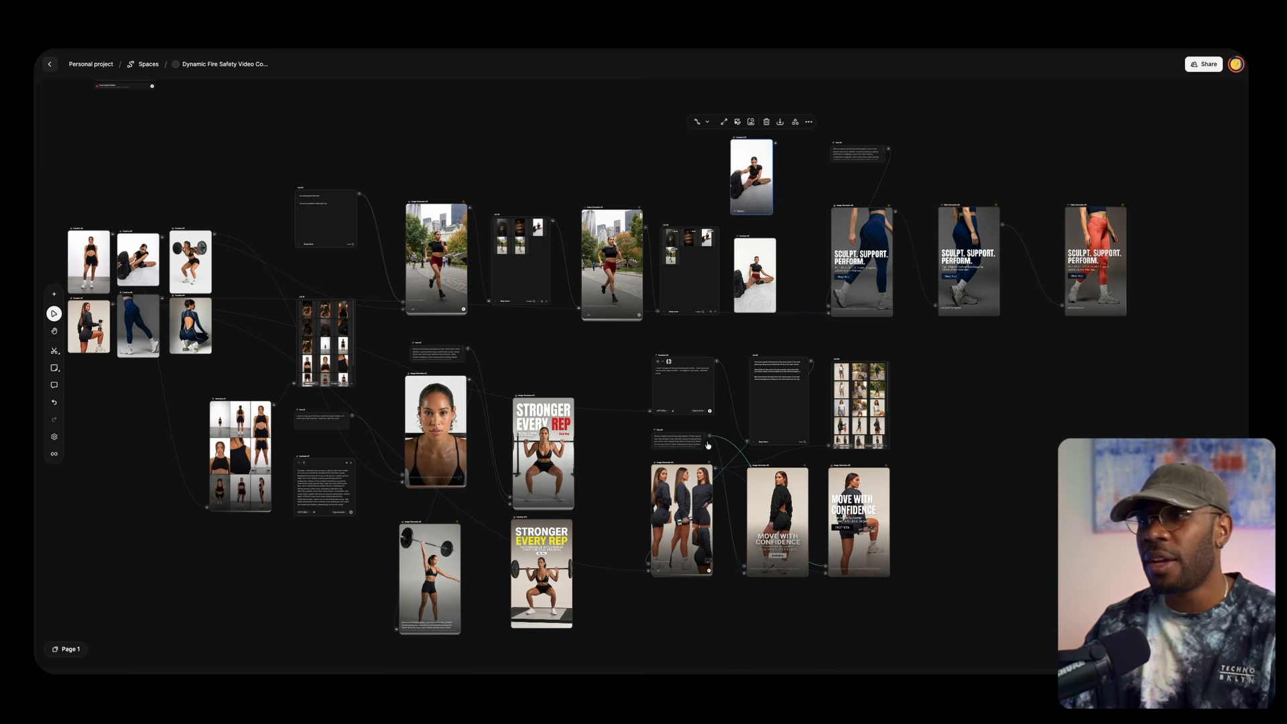
left_click_drag(612, 500, 681, 450)
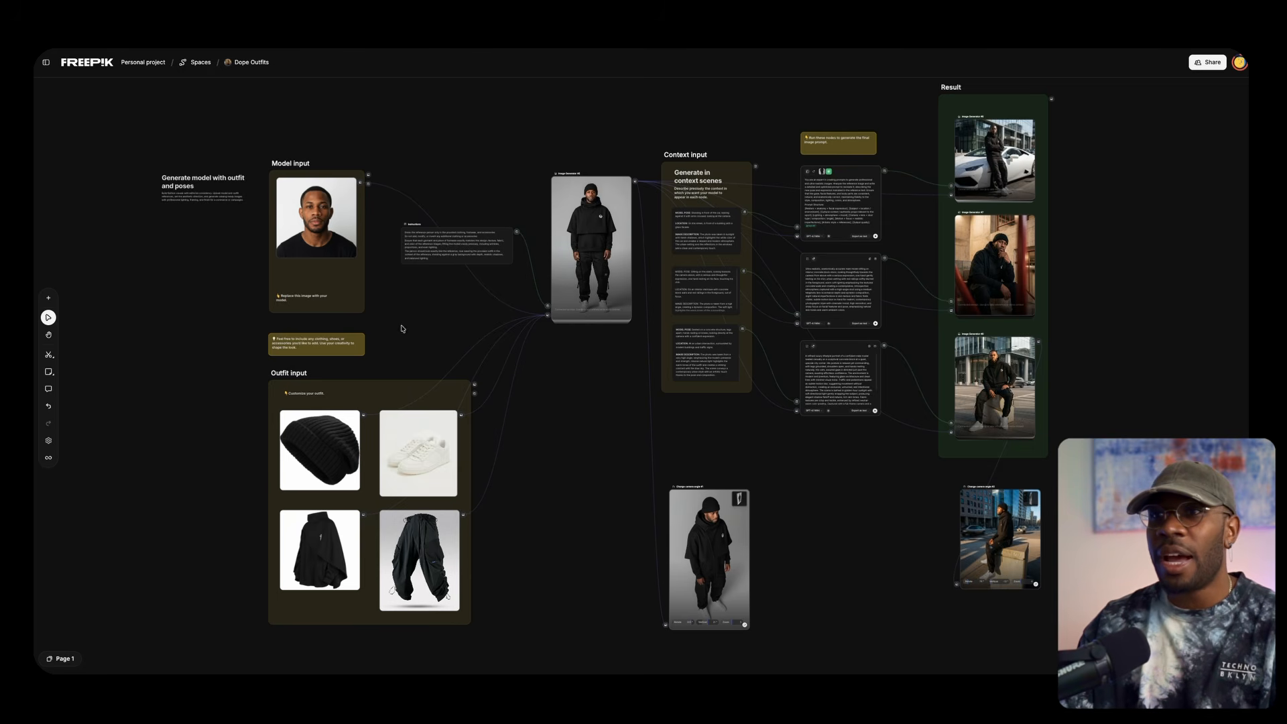
left_click_drag(402, 329, 483, 272)
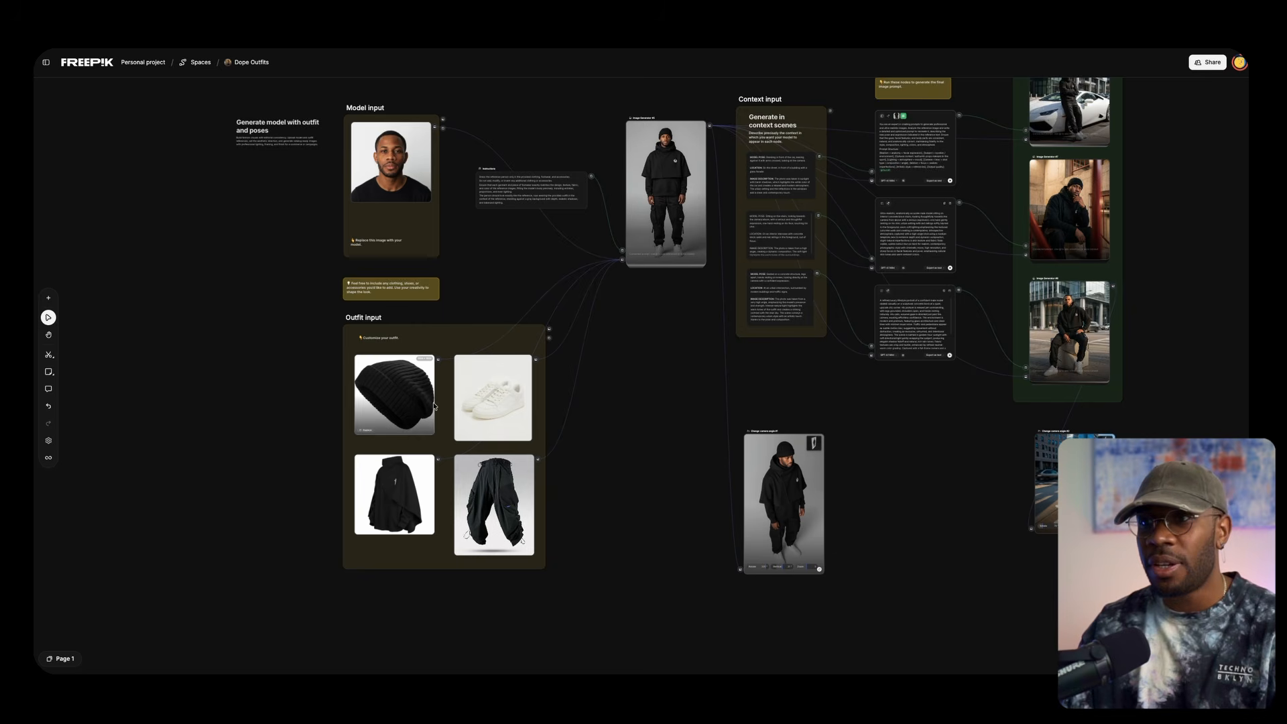
Examine the Model input portrait and the four Outfit input garments in the Dope Outfits space
scroll(422, 387, "up", 5)
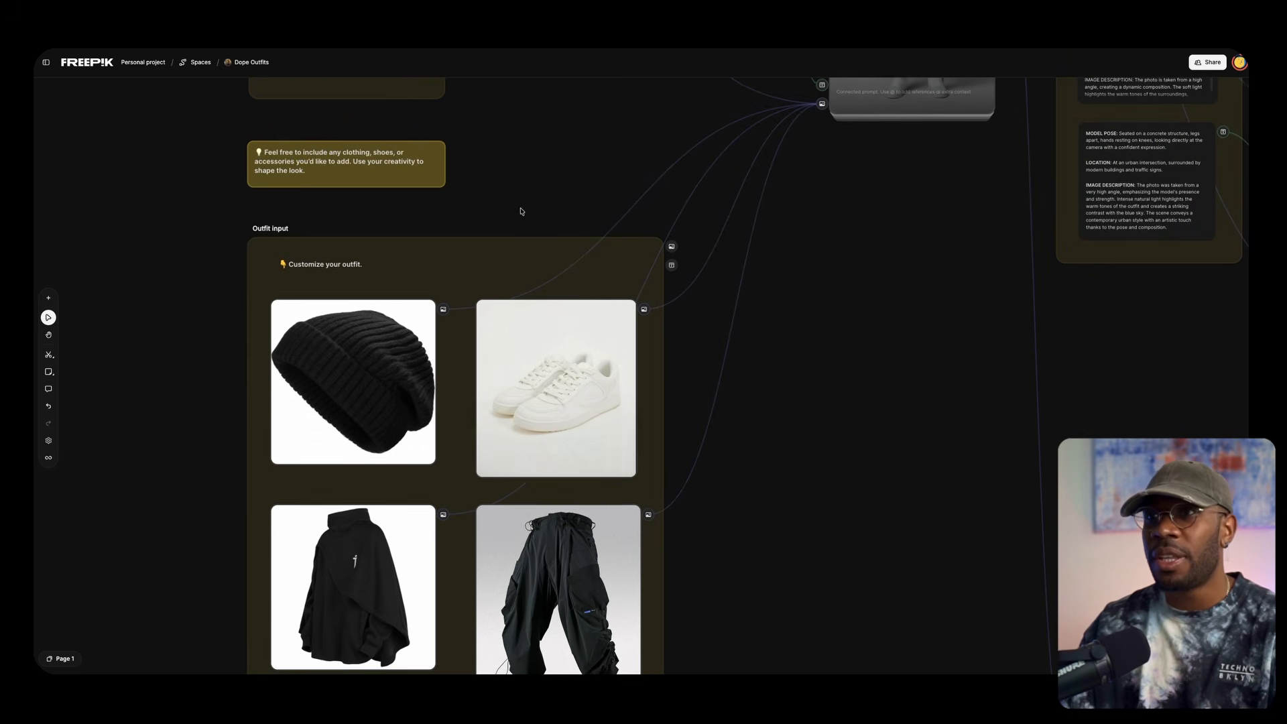
scroll(521, 212, "down", 2)
left_click_drag(518, 161, 546, 421)
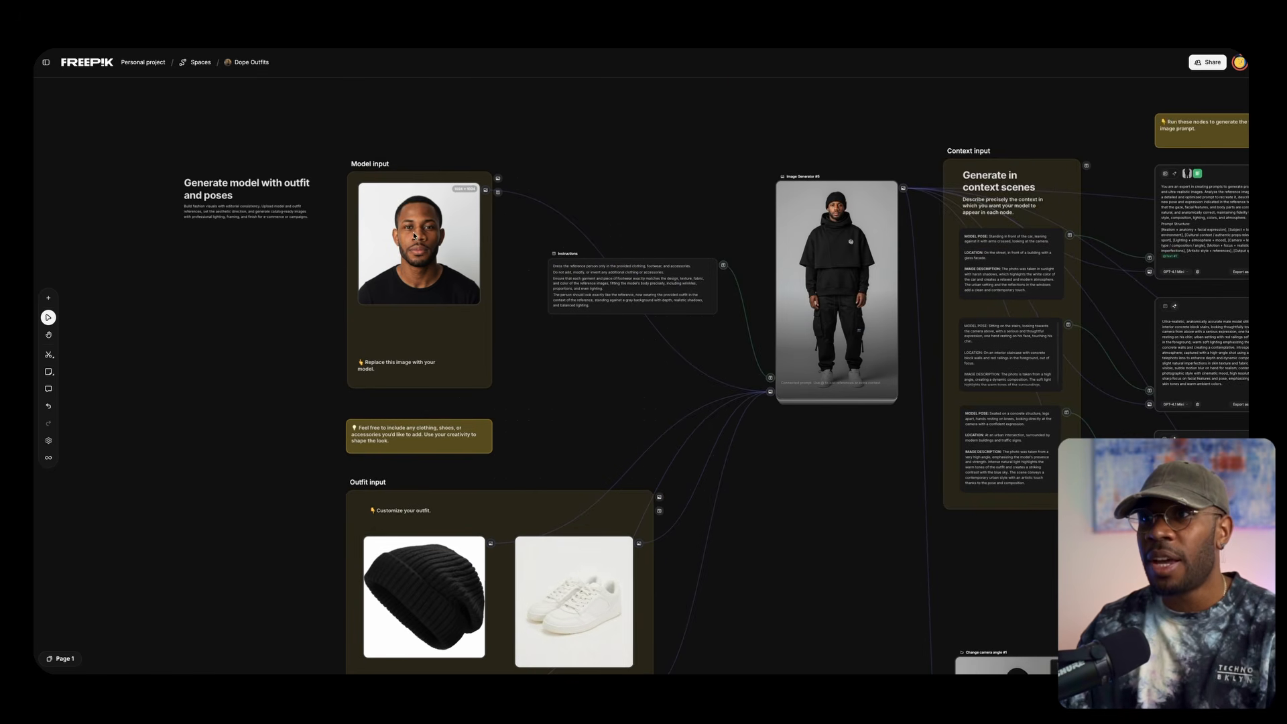
scroll(415, 231, "up", 5)
scroll(451, 315, "down", 5)
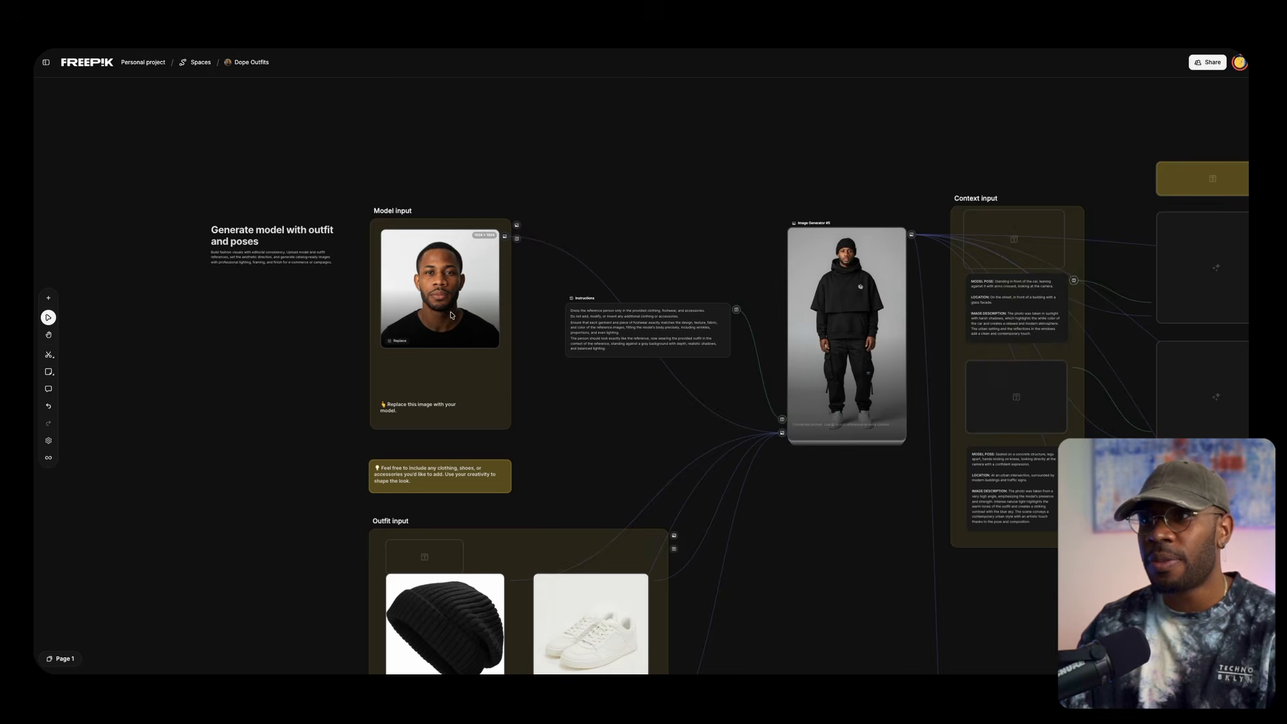
scroll(634, 220, "up", 4)
scroll(751, 402, "down", 2)
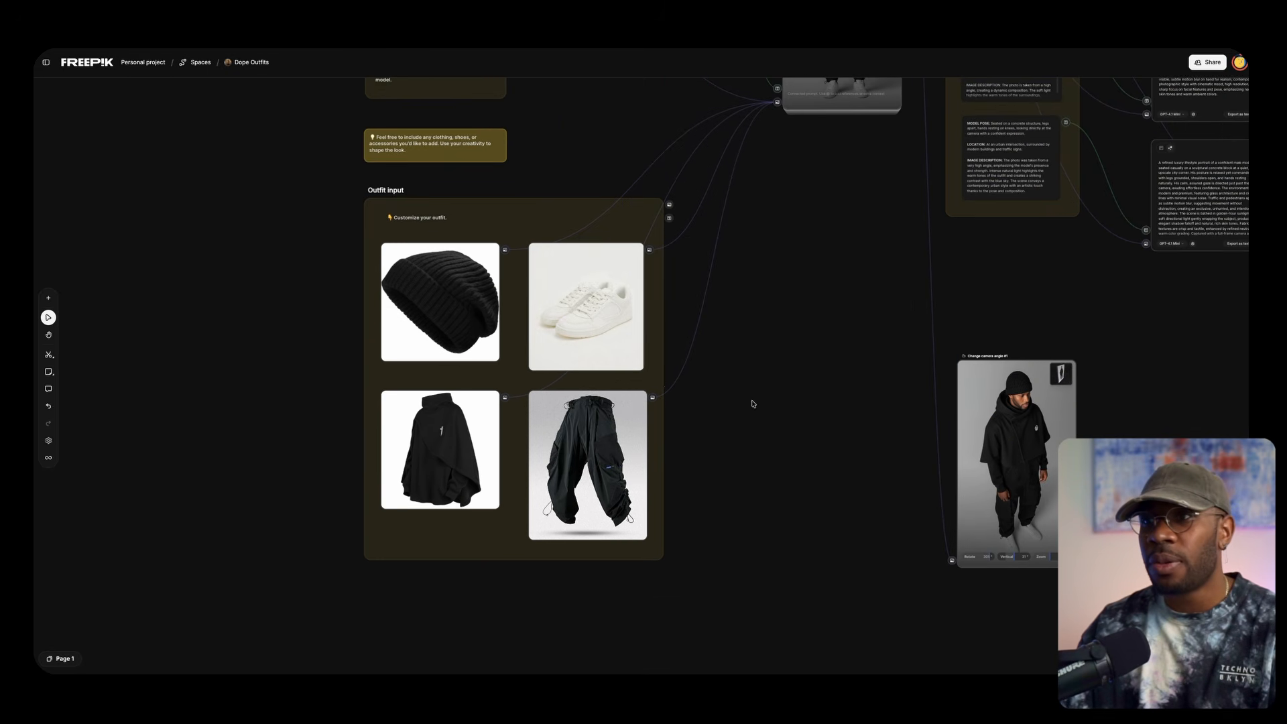
scroll(551, 343, "up", 4)
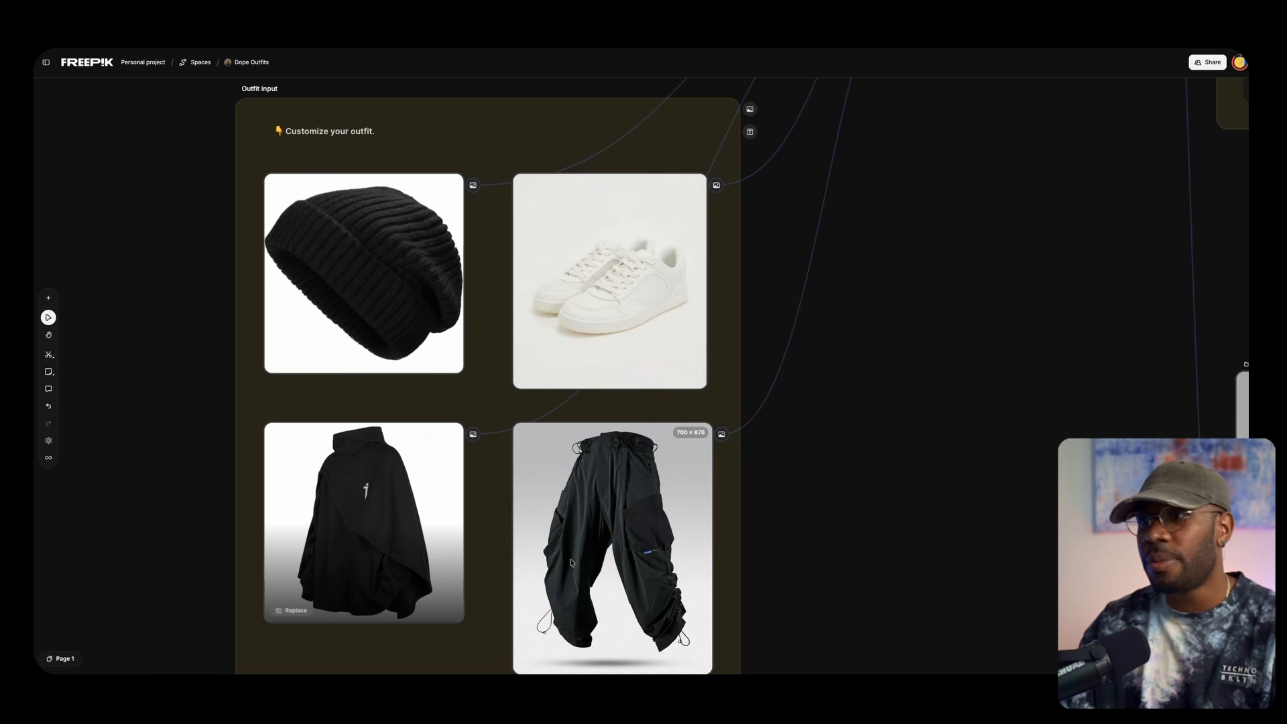
Examine how the Instructions text and outfit images feed Image Generator #5 and the Context input scene descriptions
left_click_drag(945, 275, 709, 567)
left_click_drag(810, 370, 575, 586)
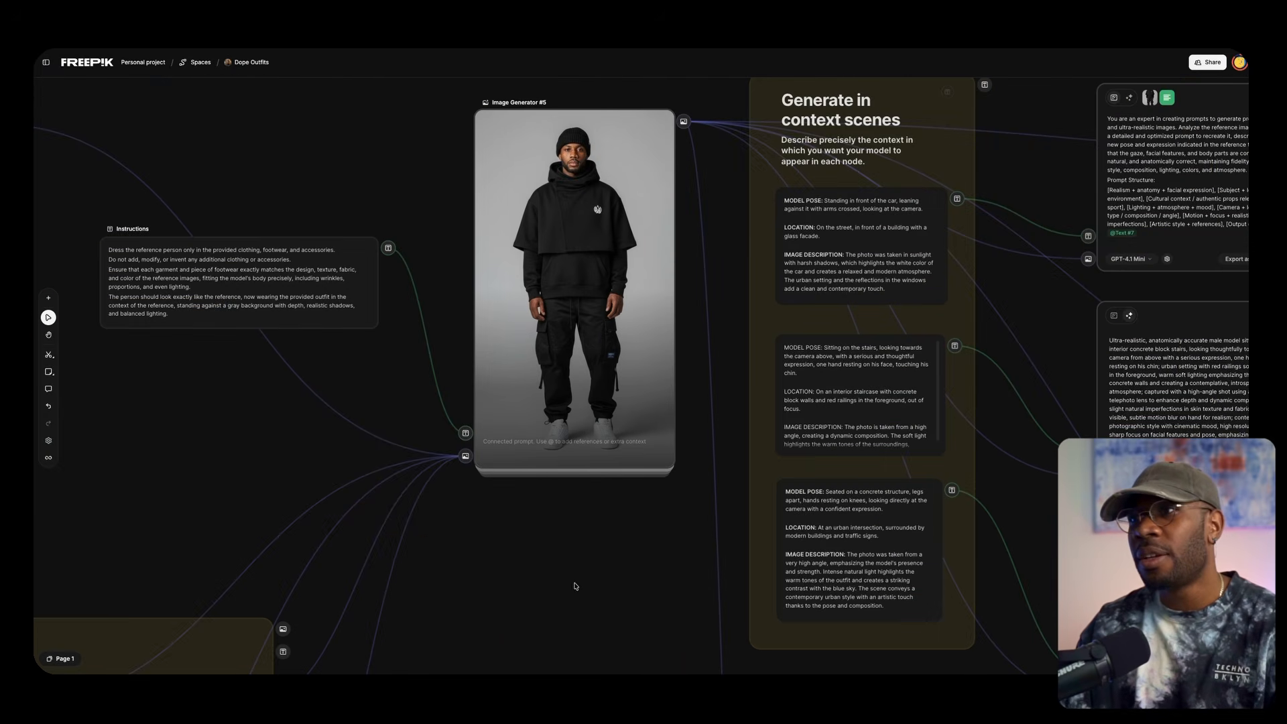
scroll(553, 265, "up", 3)
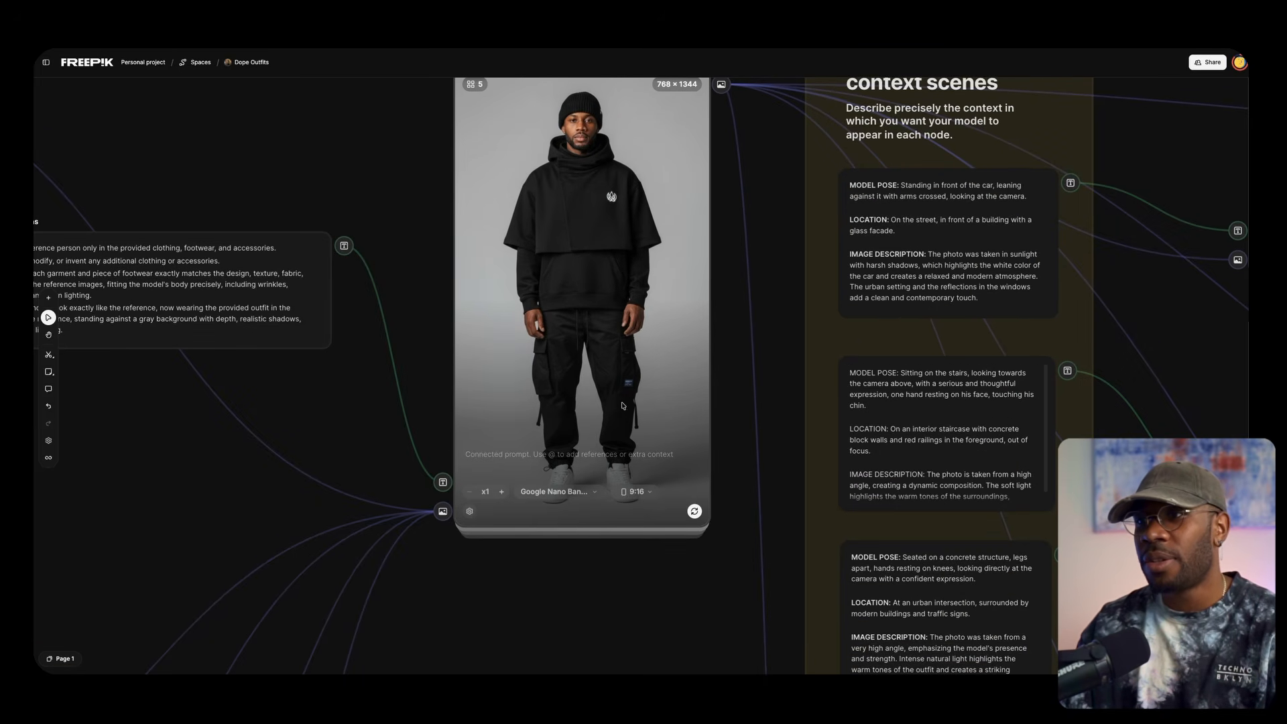
scroll(734, 460, "down", 2)
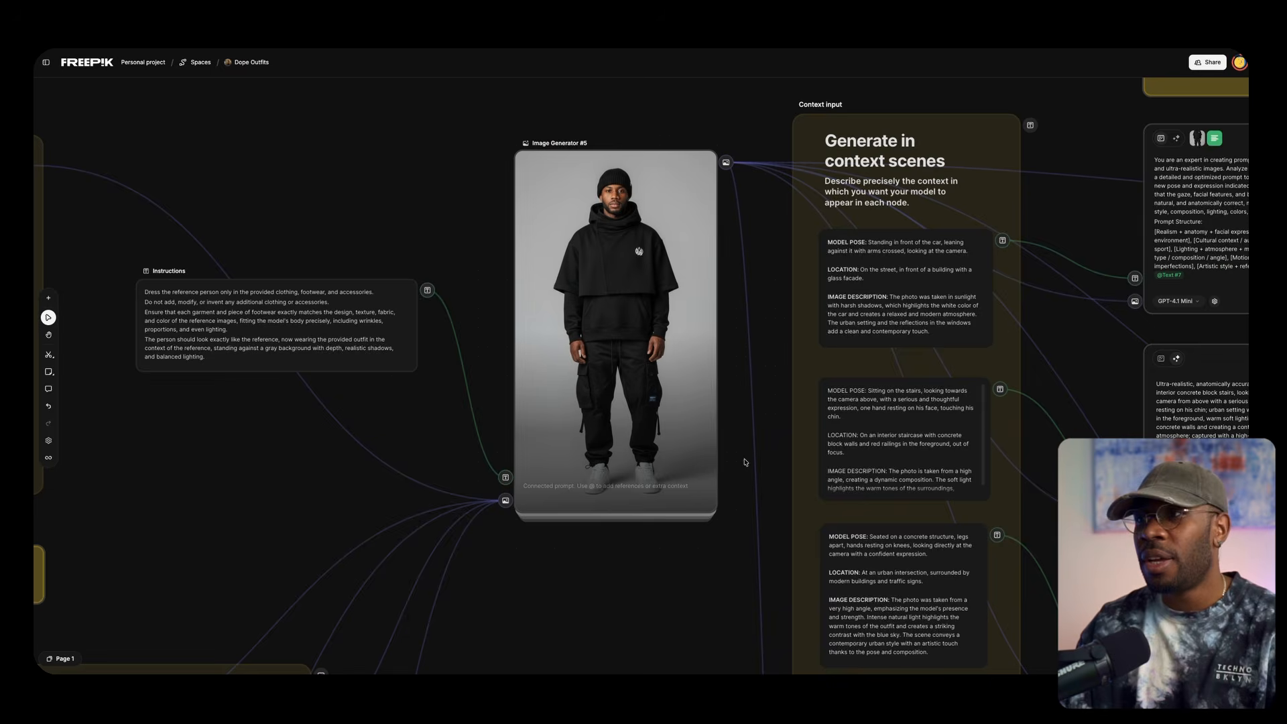
left_click_drag(673, 609, 673, 524)
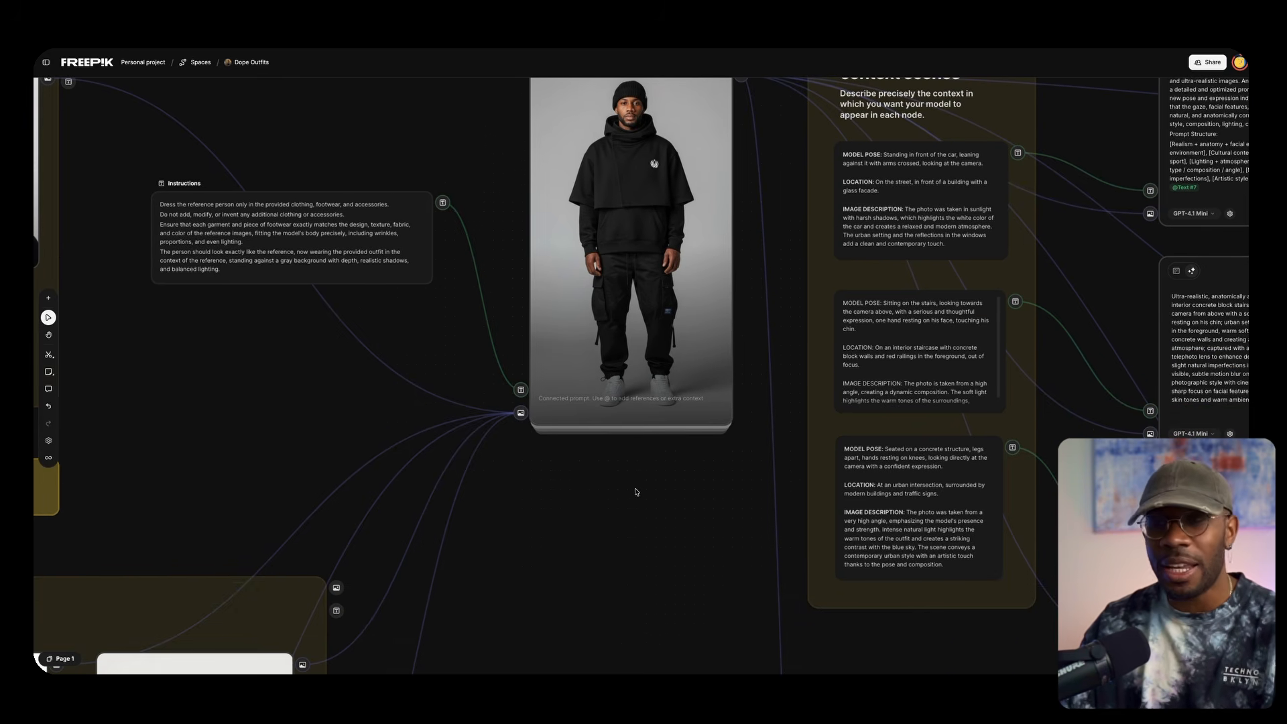
left_click_drag(679, 512, 563, 540)
scroll(634, 490, "down", 1)
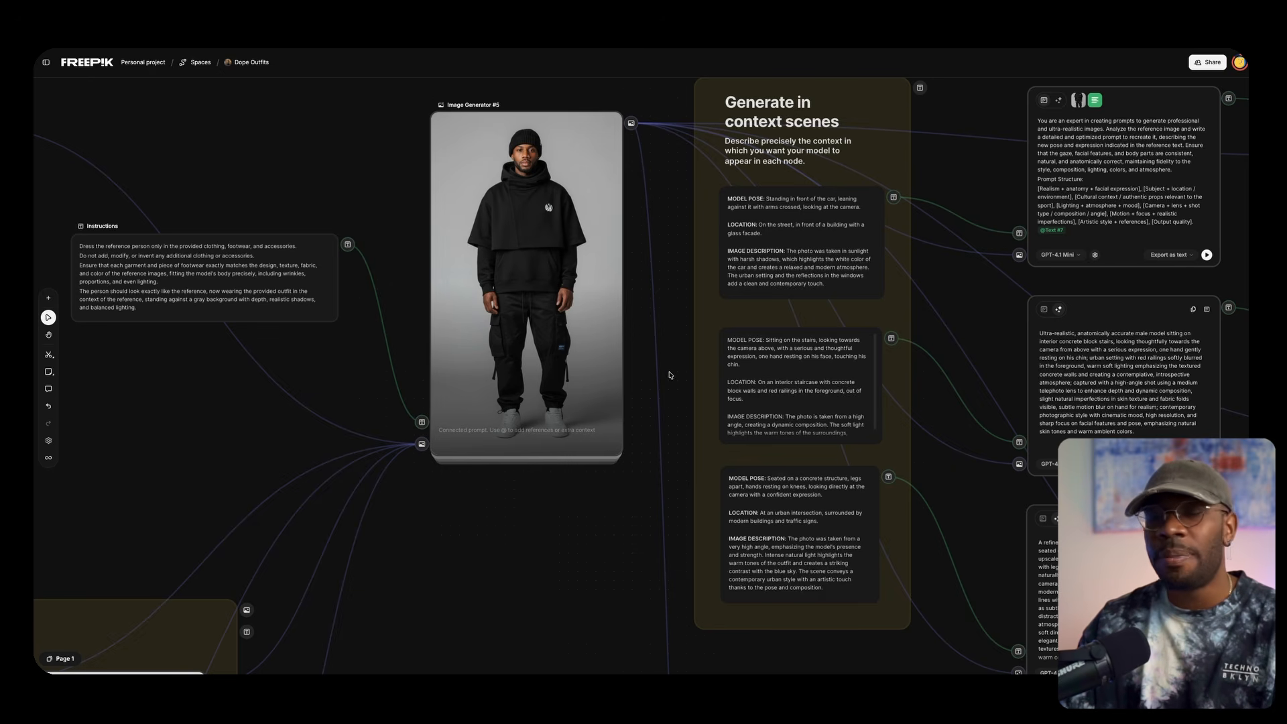
Examine how the Context input scene descriptions feed the GPT-4.1 Mini assistant nodes that write the final image prompts
left_click_drag(675, 373, 623, 357)
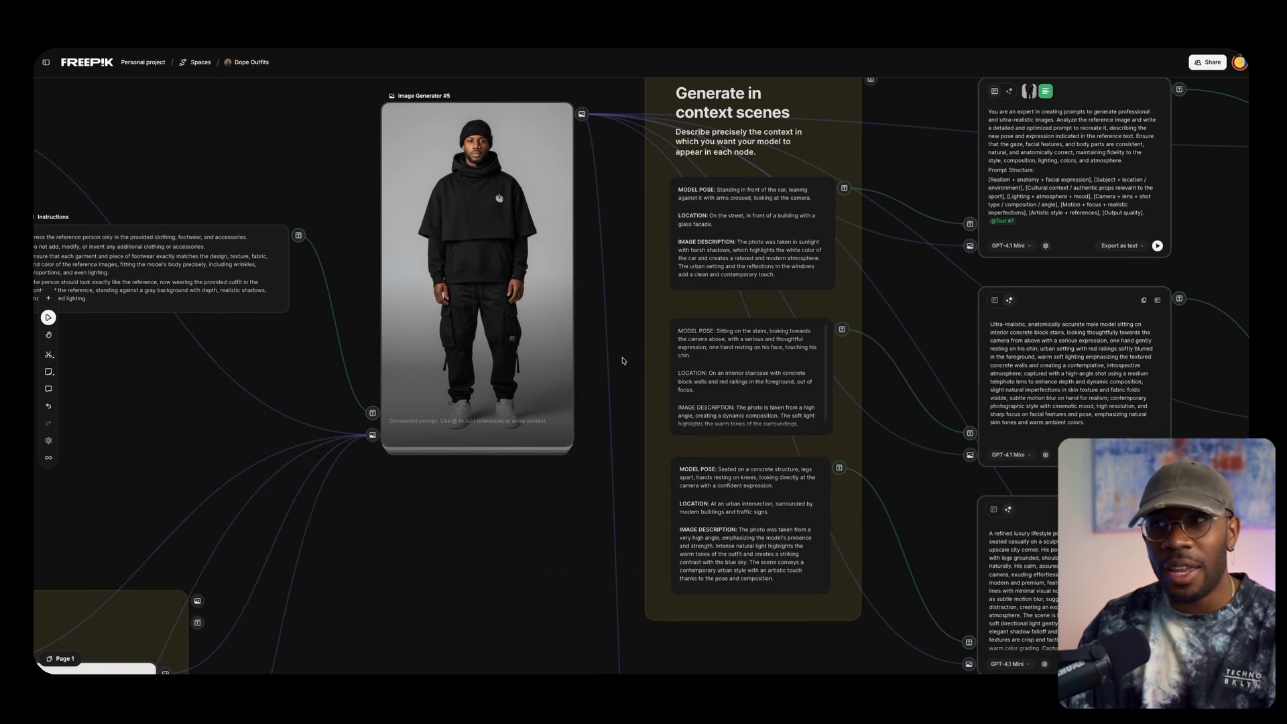
left_click_drag(971, 375, 693, 362)
scroll(694, 362, "down", 3)
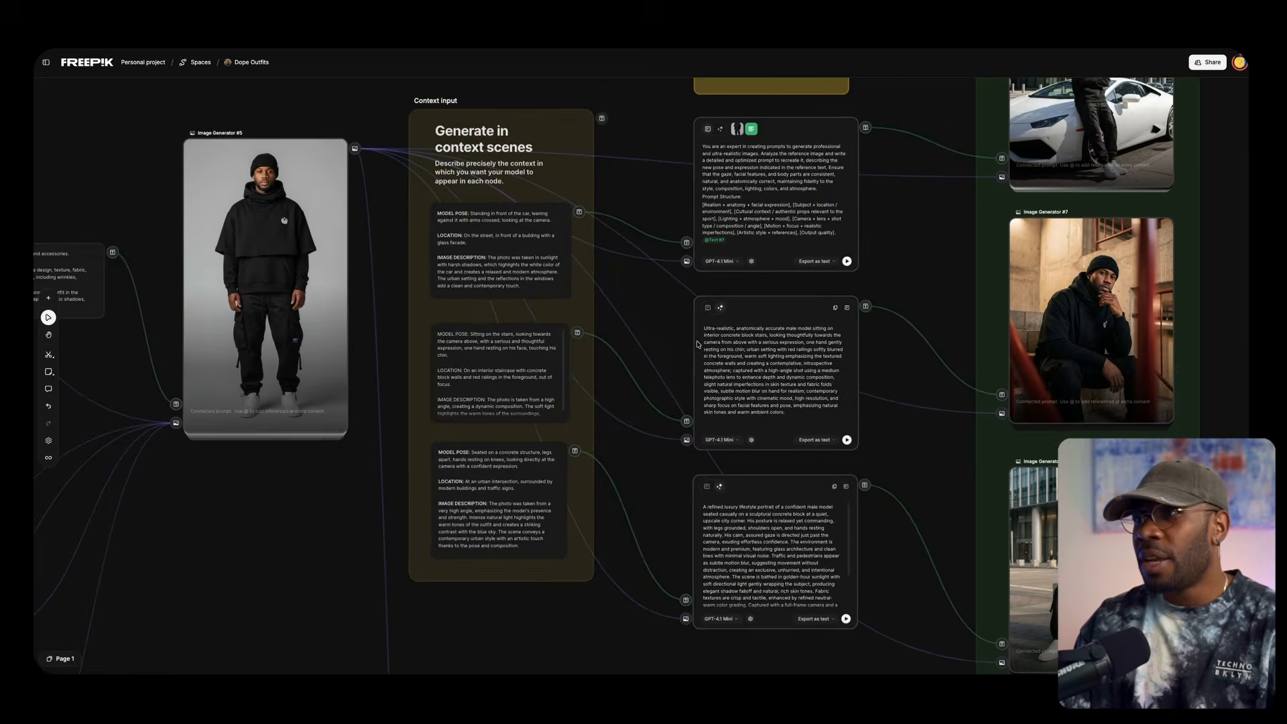
left_click_drag(919, 406, 626, 545)
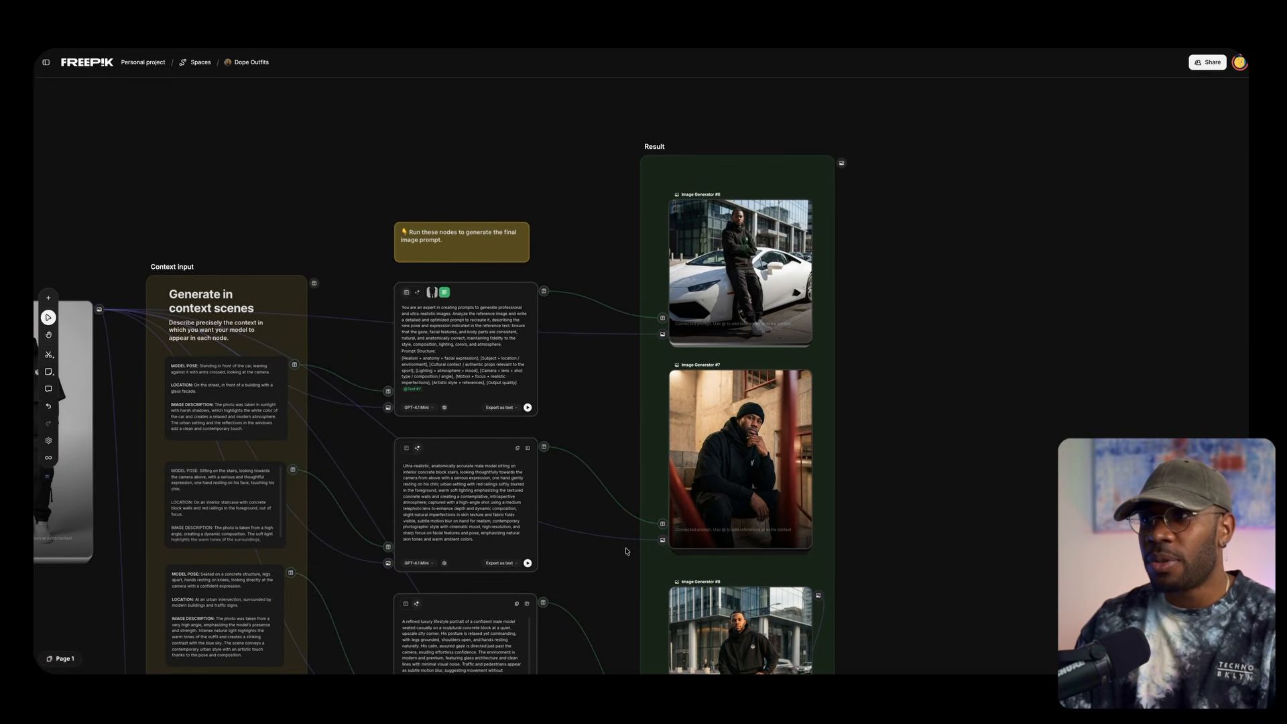
Examine the context scene images in the Result group, from Image Generator #6 through Image Generators #7 and #8
scroll(789, 267, "up", 5)
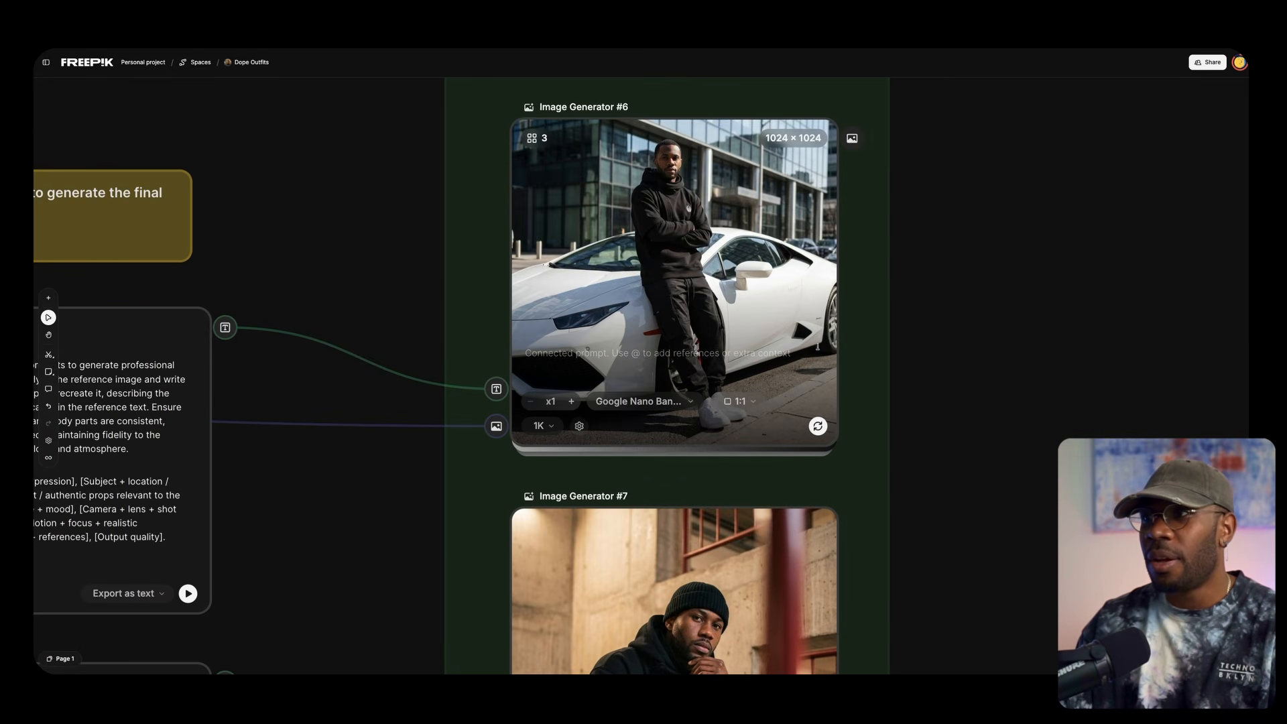
scroll(759, 332, "down", 10)
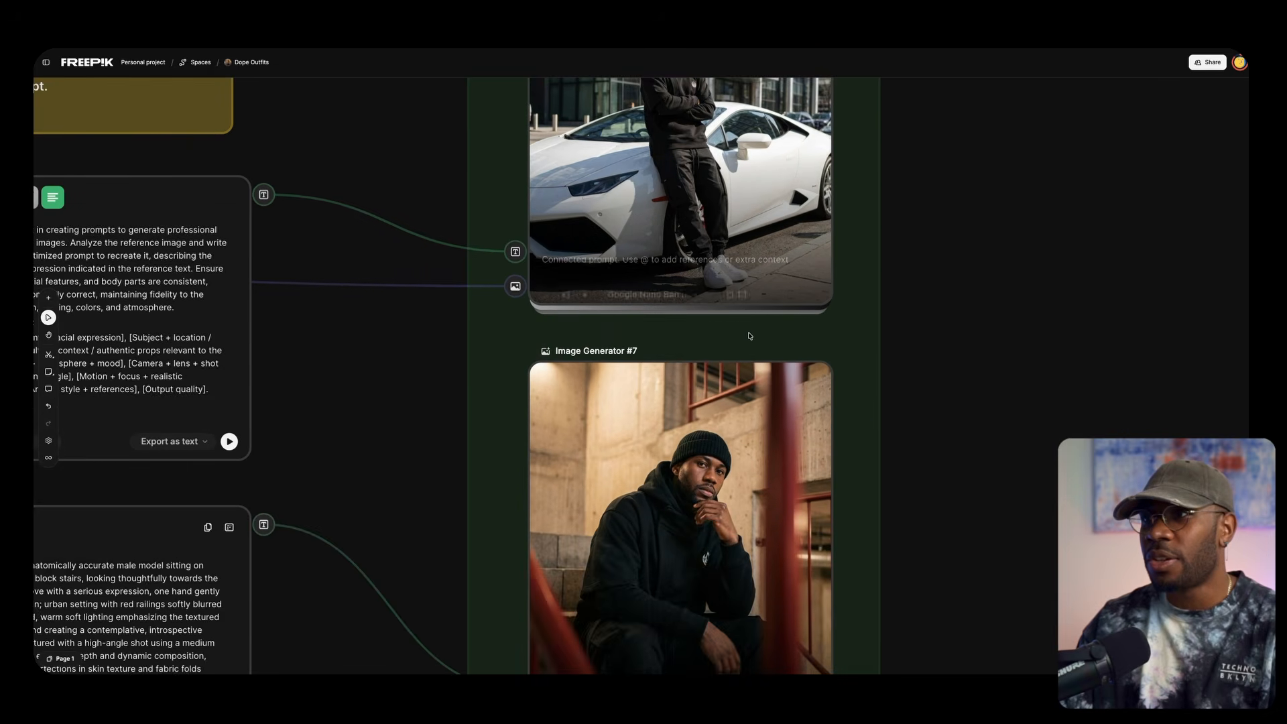
scroll(899, 318, "down", 10)
scroll(897, 322, "up", 3)
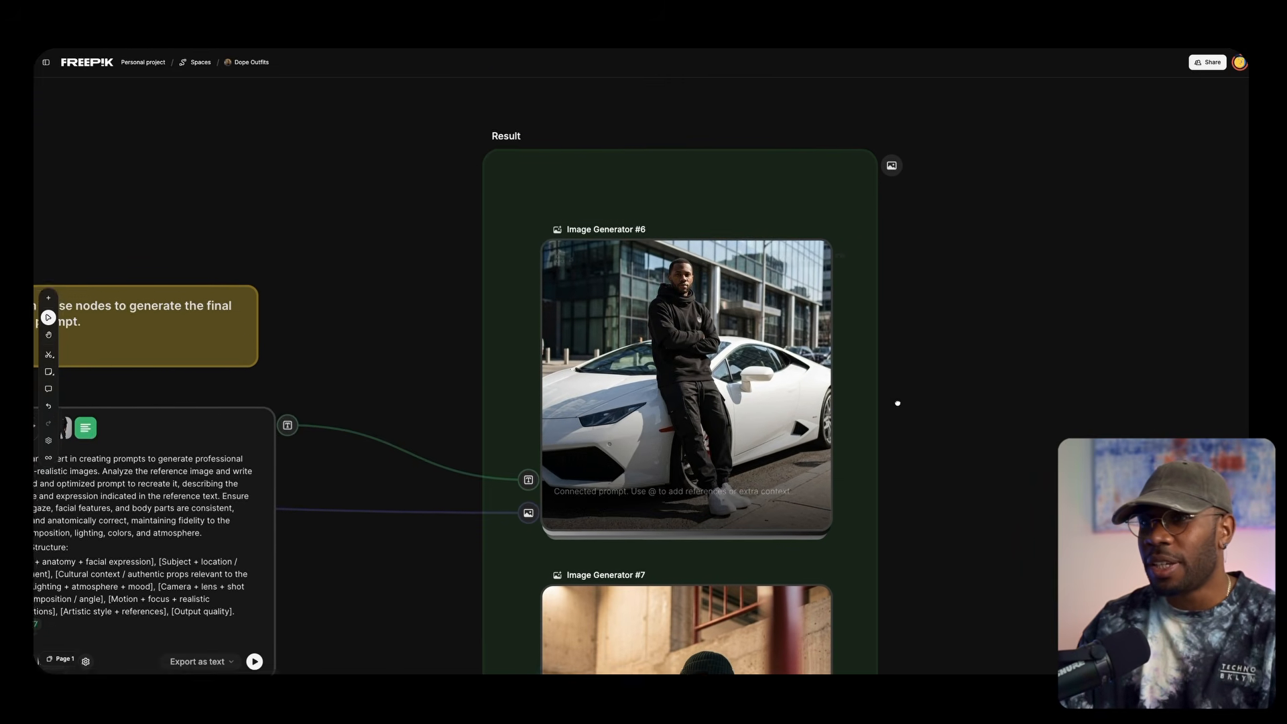
scroll(896, 403, "down", 5)
scroll(934, 187, "down", 5)
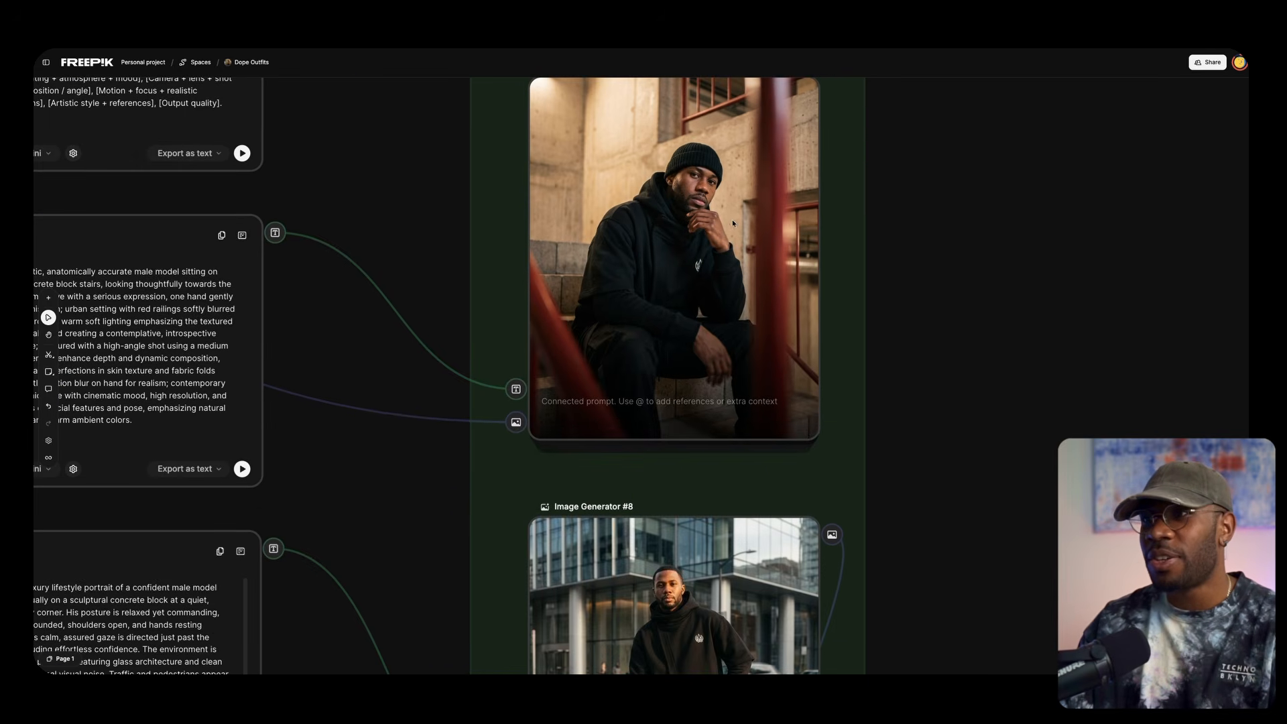
scroll(915, 402, "down", 5)
scroll(901, 446, "down", 3)
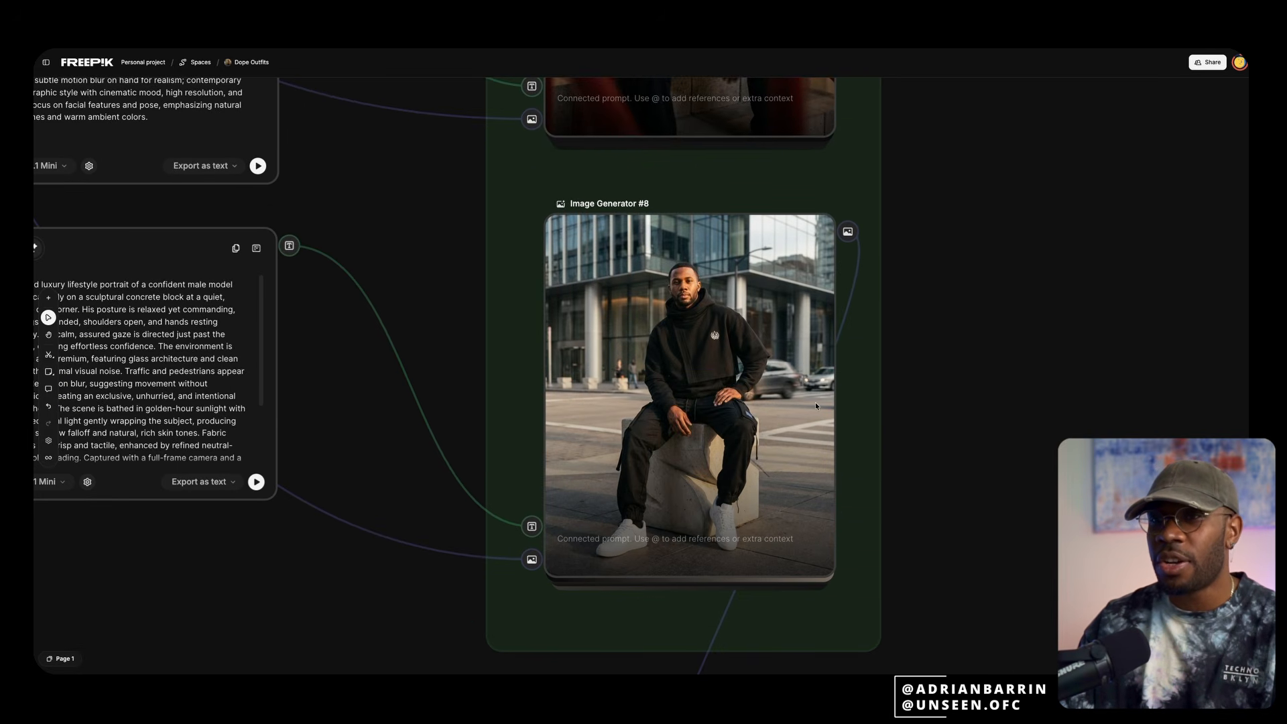
scroll(611, 411, "down", 3)
scroll(663, 282, "up", 2)
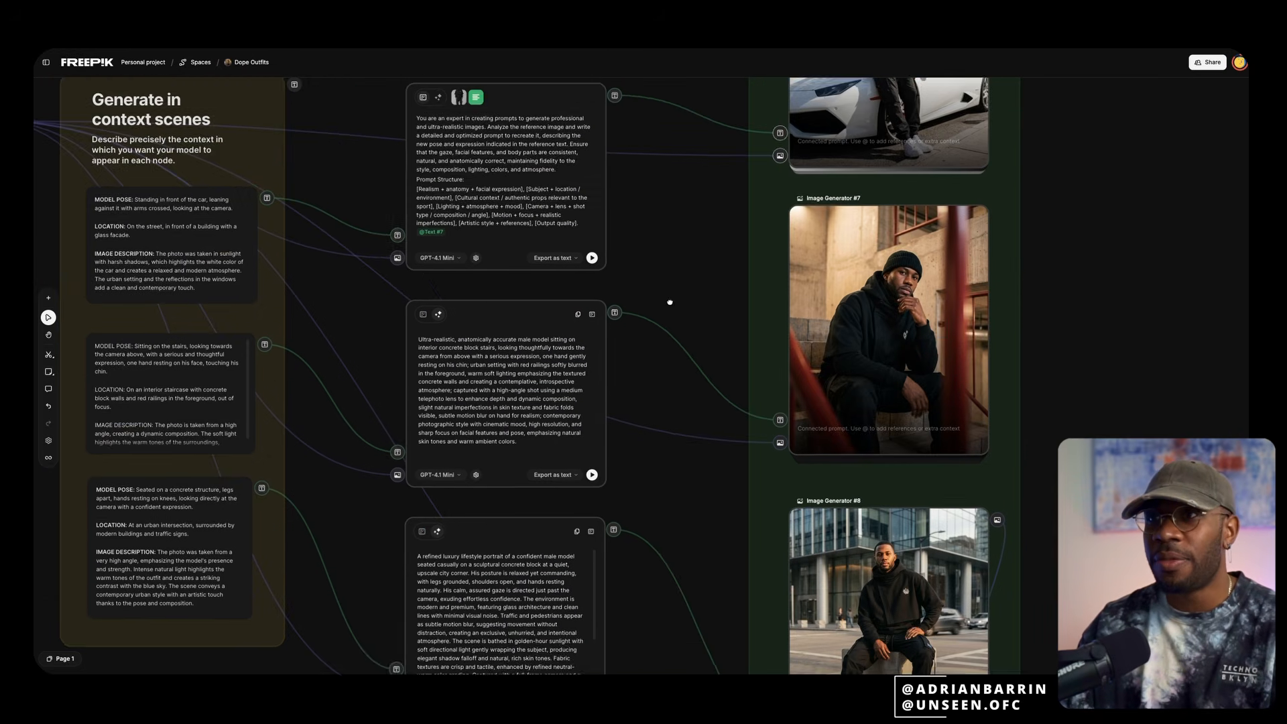
Show the first assistant node's generated prompt and follow its connection to Image Generator #6
scroll(663, 281, "up", 3)
left_click(269, 301)
left_click(567, 210)
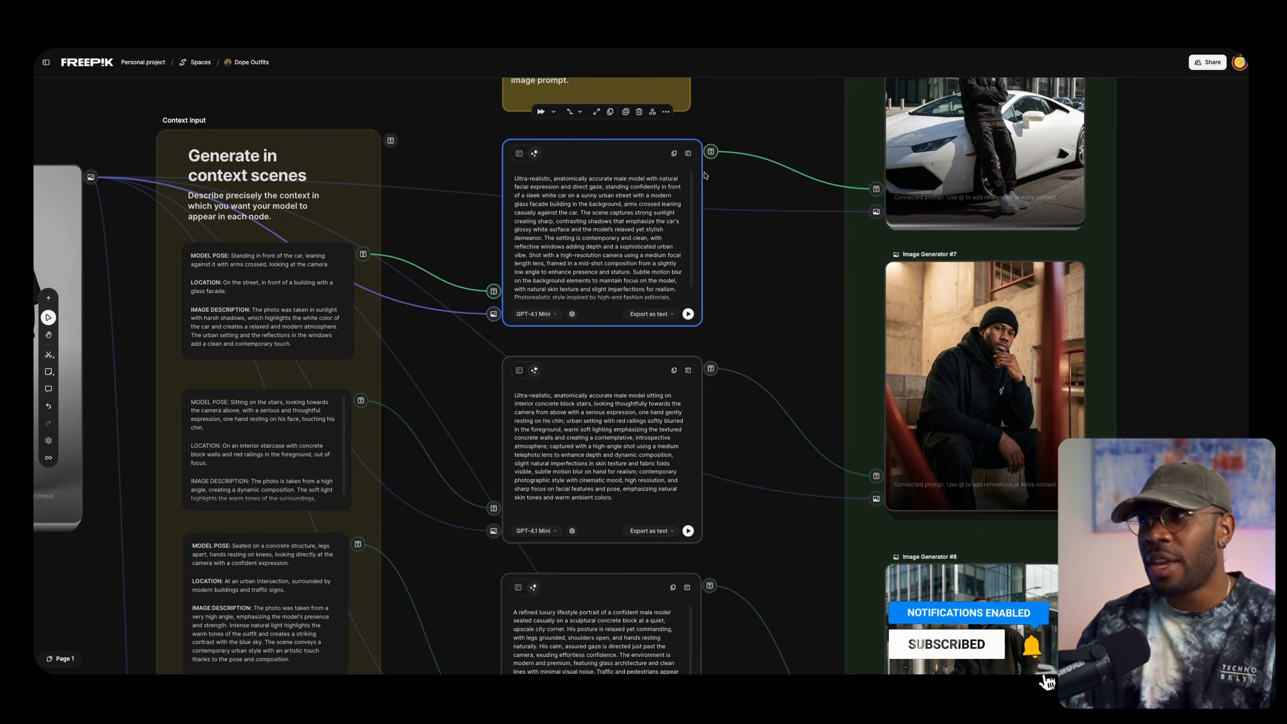
scroll(1137, 244, "up", 2)
scroll(1138, 244, "right", 1)
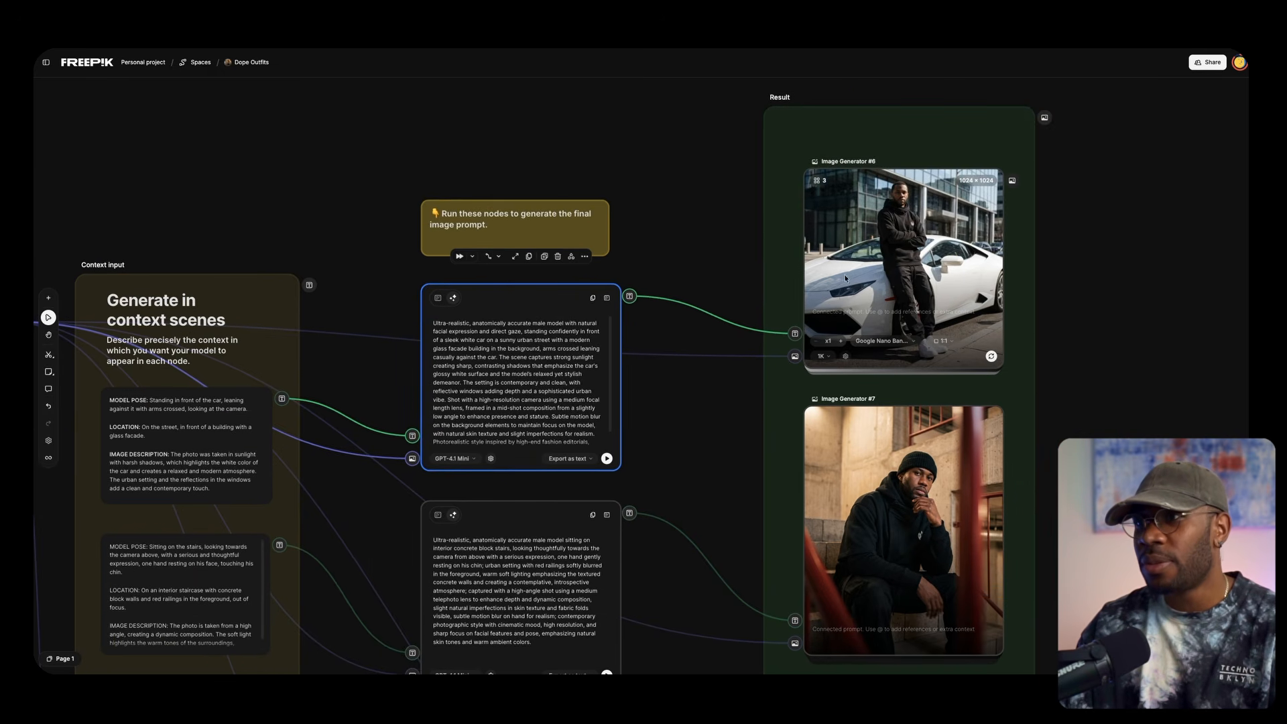
mouse_move(949, 280)
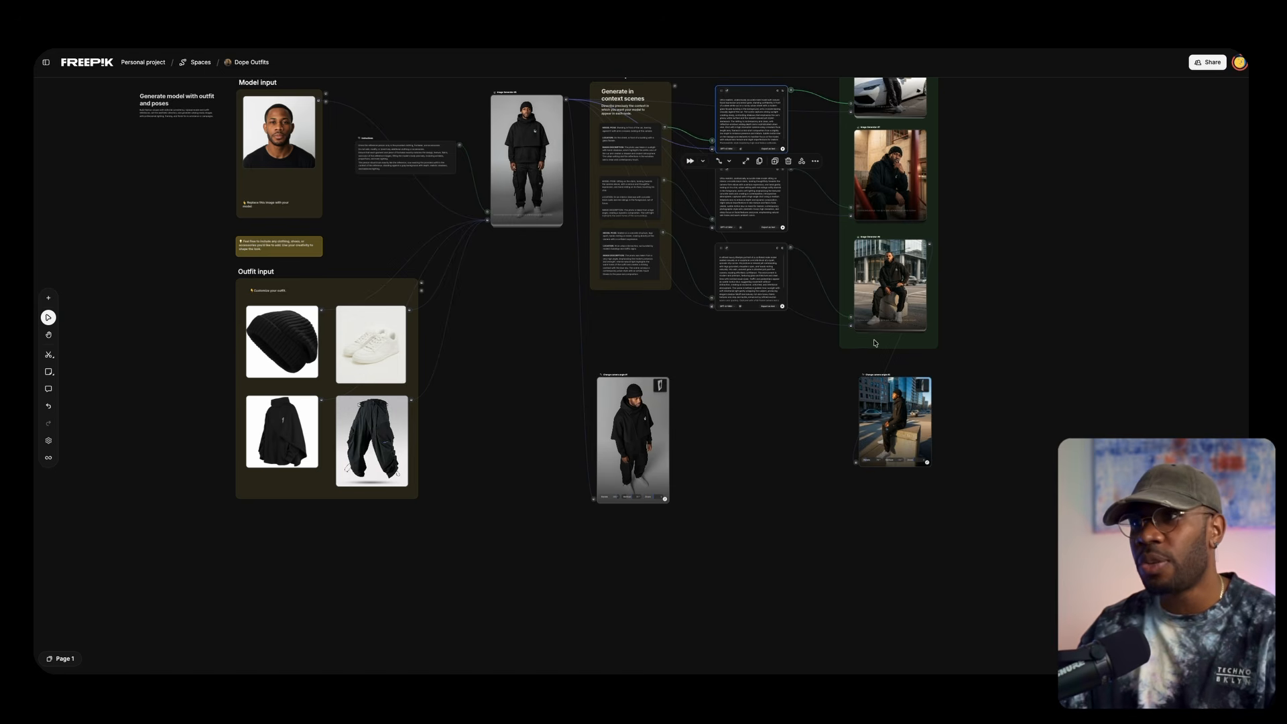
Compare Image Generator #5's outfit image with the Change camera angle #1 node connected to it
scroll(873, 337, "up", 4)
scroll(970, 379, "up", 1)
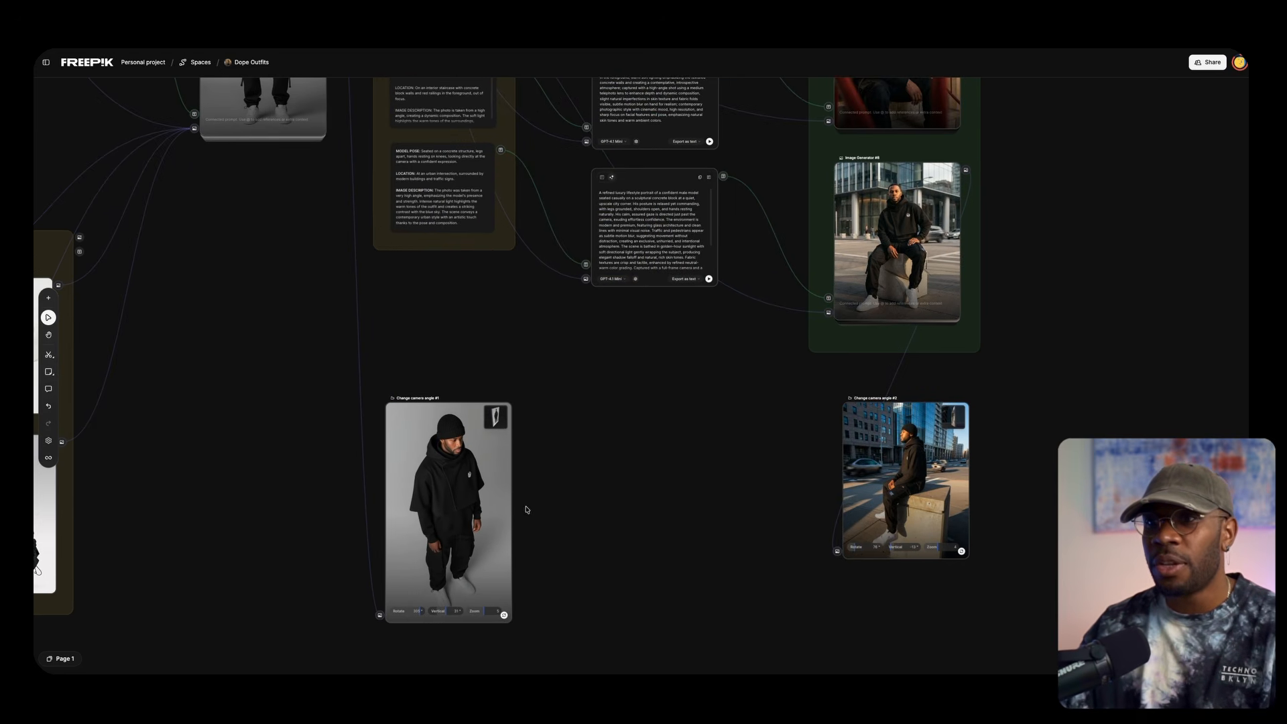
scroll(614, 505, "down", 3)
scroll(683, 390, "up", 2)
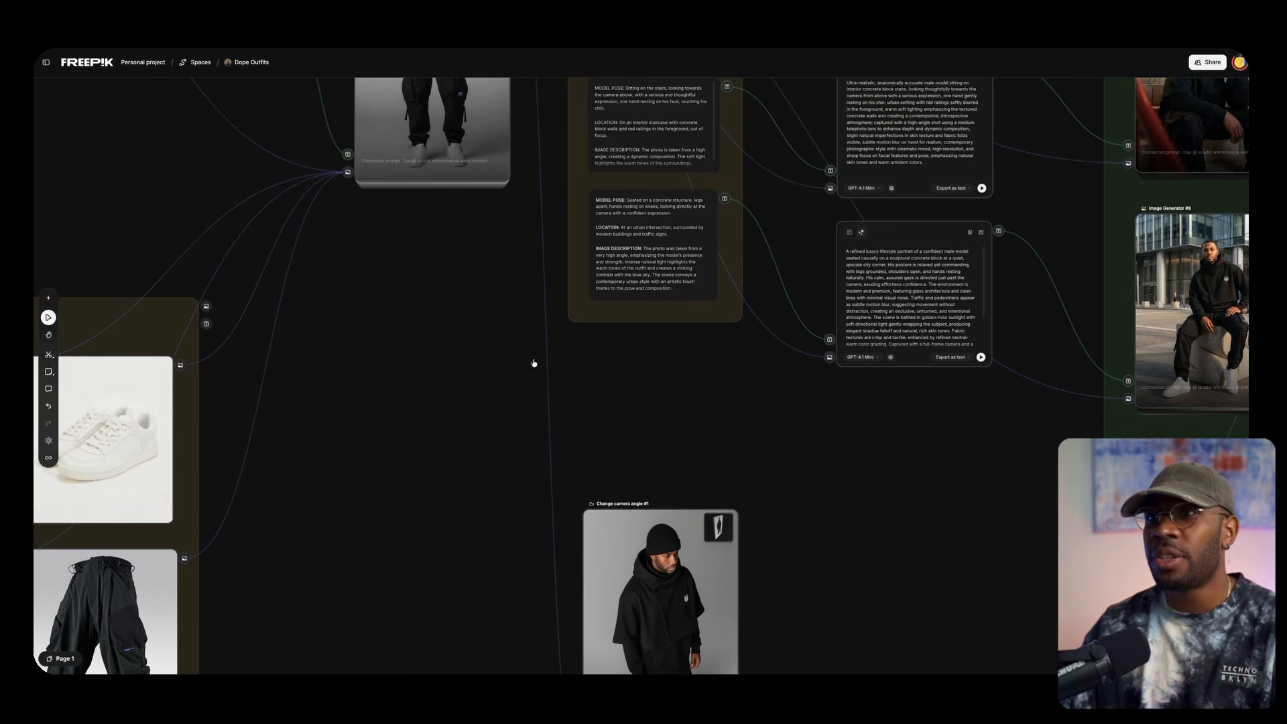
scroll(511, 618, "up", 5)
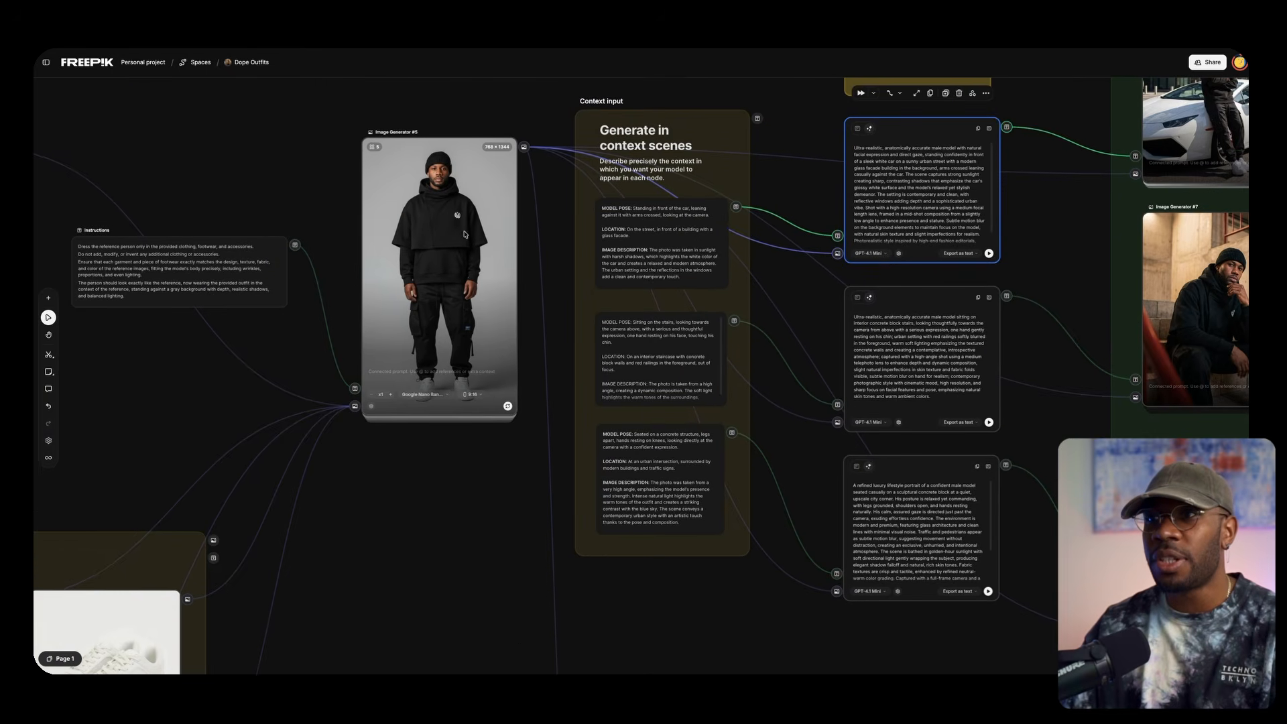
scroll(670, 336, "down", 5)
scroll(743, 223, "left", 1)
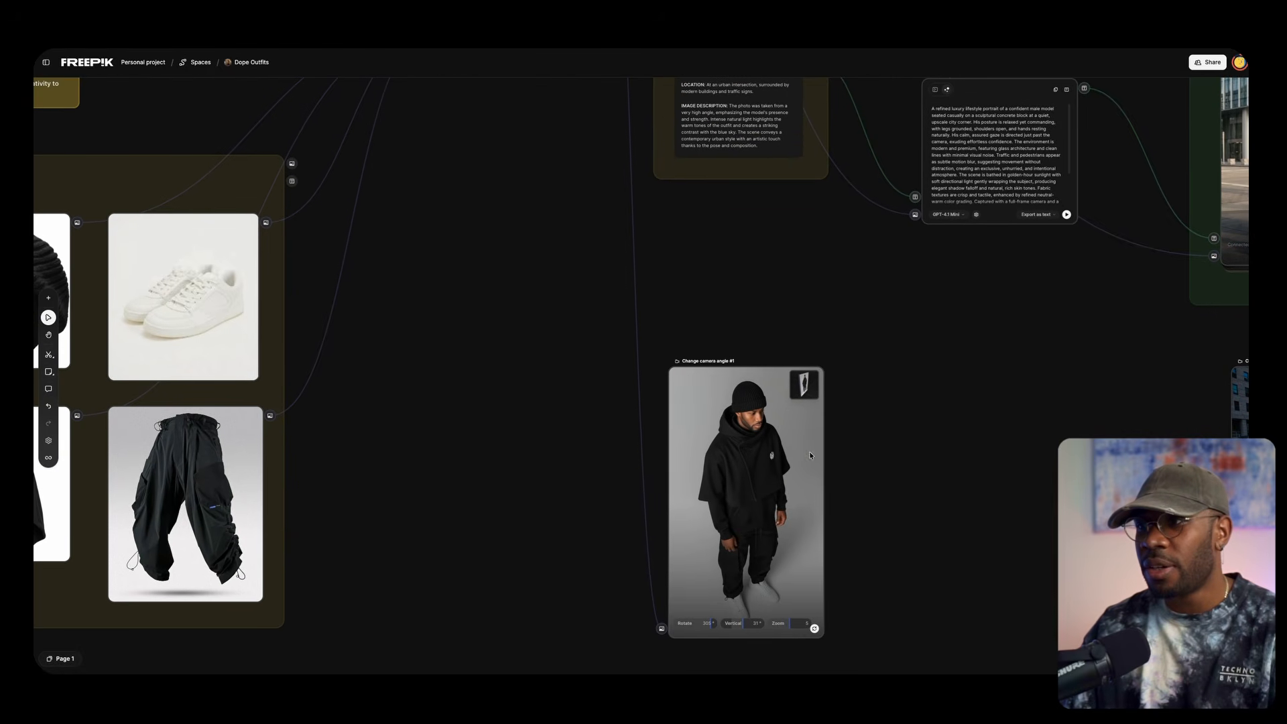
scroll(809, 452, "up", 5)
scroll(840, 387, "down", 3)
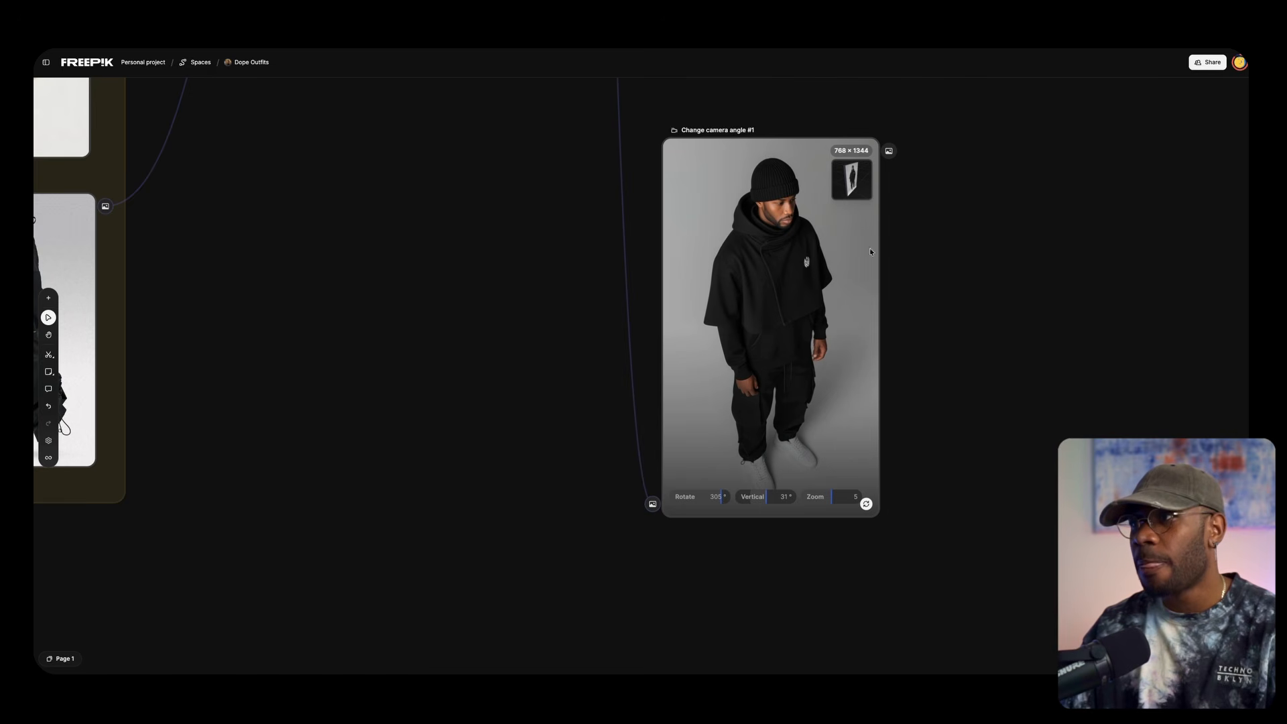
Open the 3D camera controls of Change camera angle #1 and adjust the camera's vertical angle
left_click(852, 179)
left_click_drag(687, 325, 769, 276)
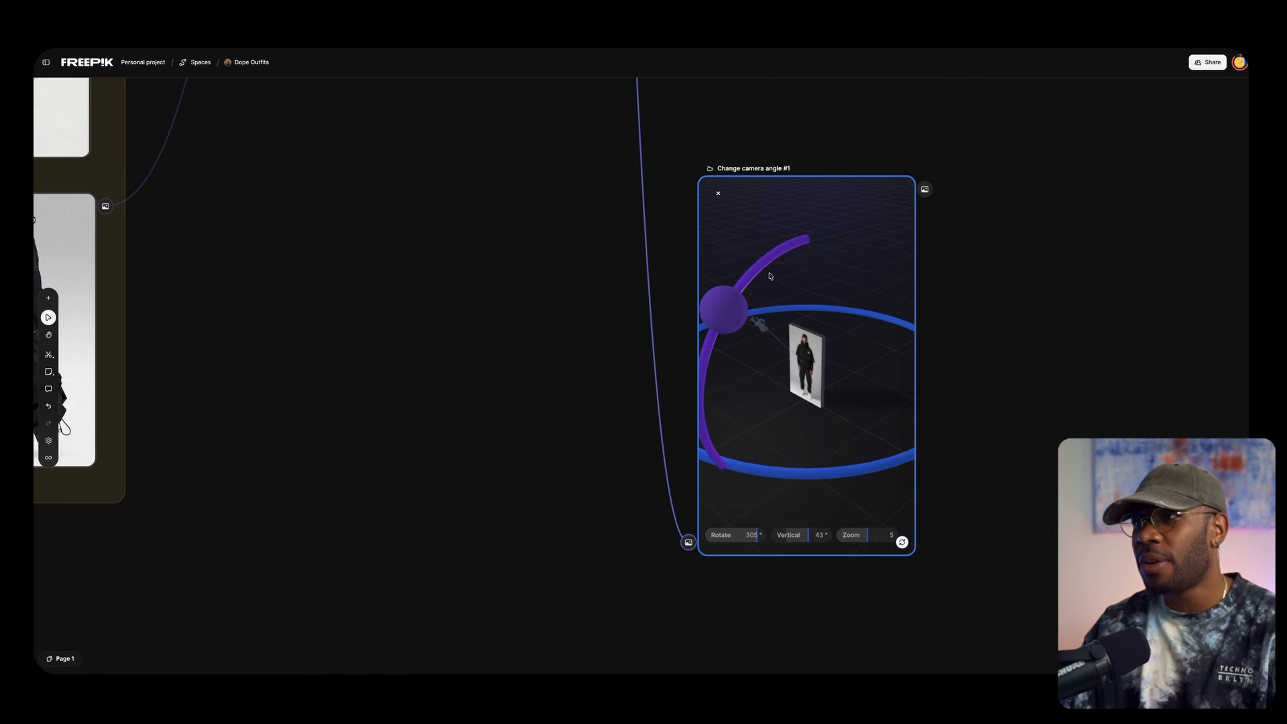
left_click_drag(729, 313, 713, 386)
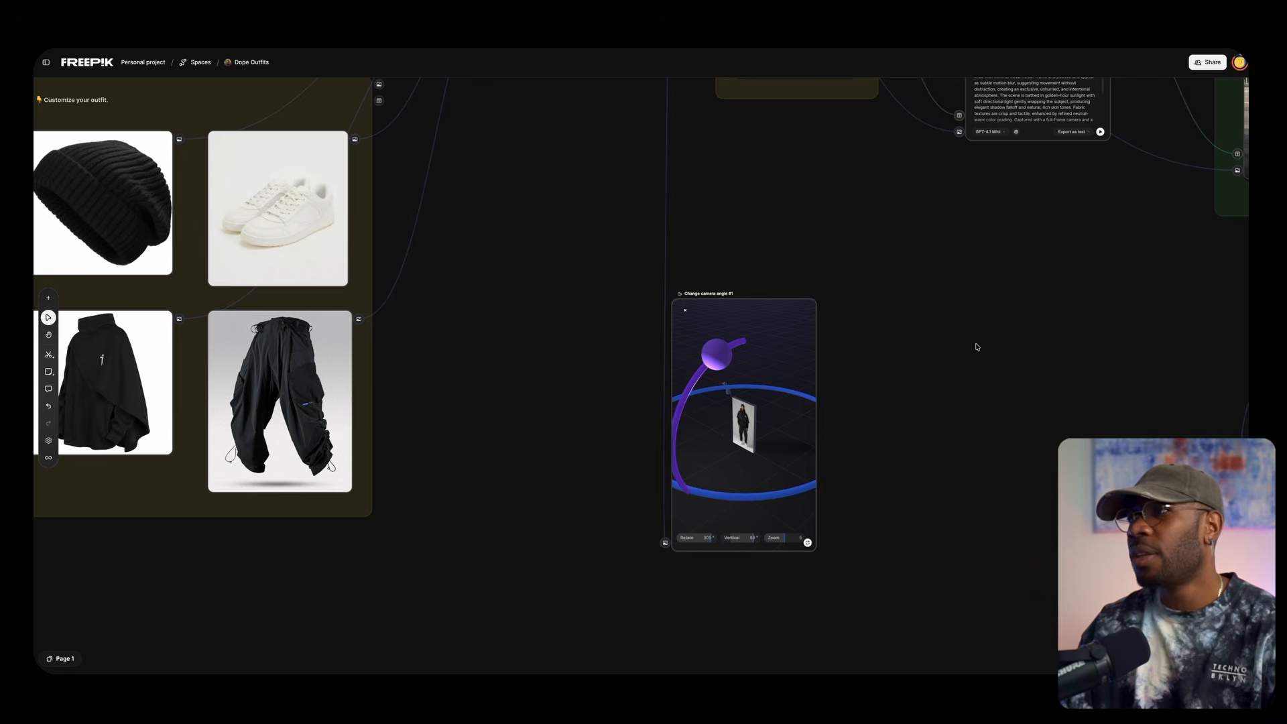
Open the 3D camera controls of Change camera angle #2, adjust the camera's rotation and raise its vertical angle
left_click_drag(947, 337, 545, 276)
left_click_drag(1135, 363, 825, 486)
left_click(681, 380)
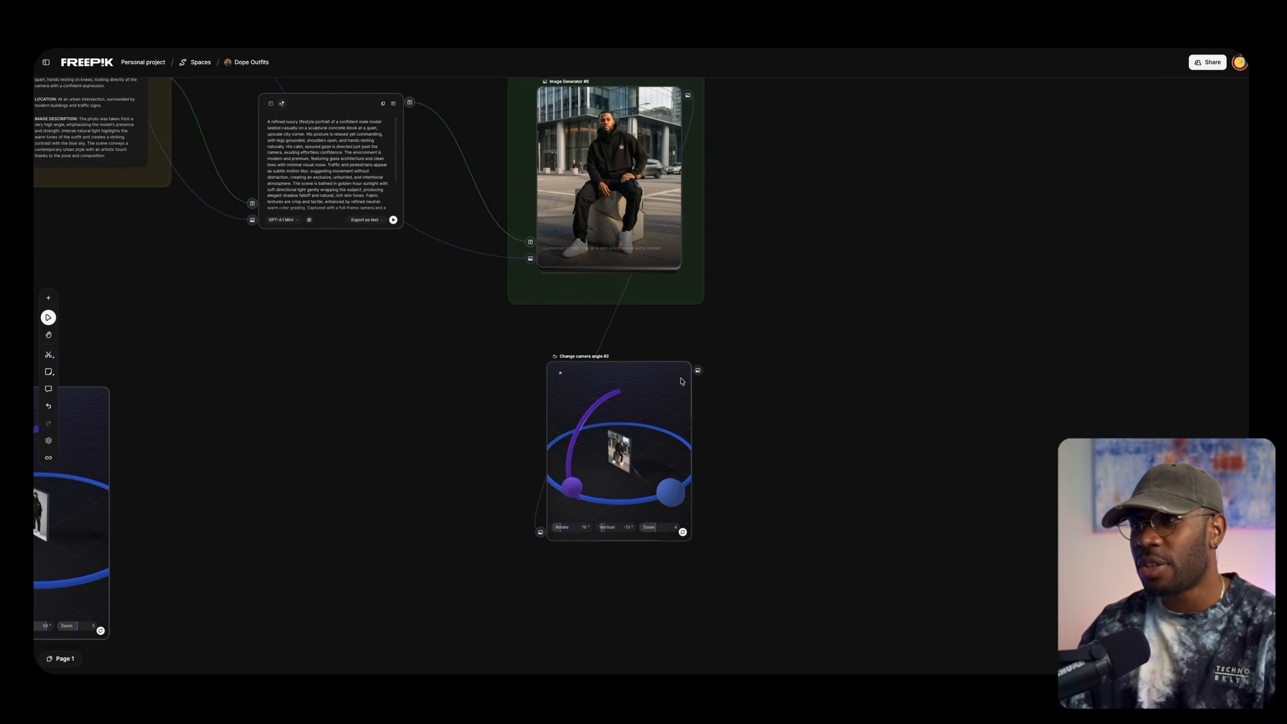
left_click_drag(637, 500, 569, 455)
left_click(836, 361)
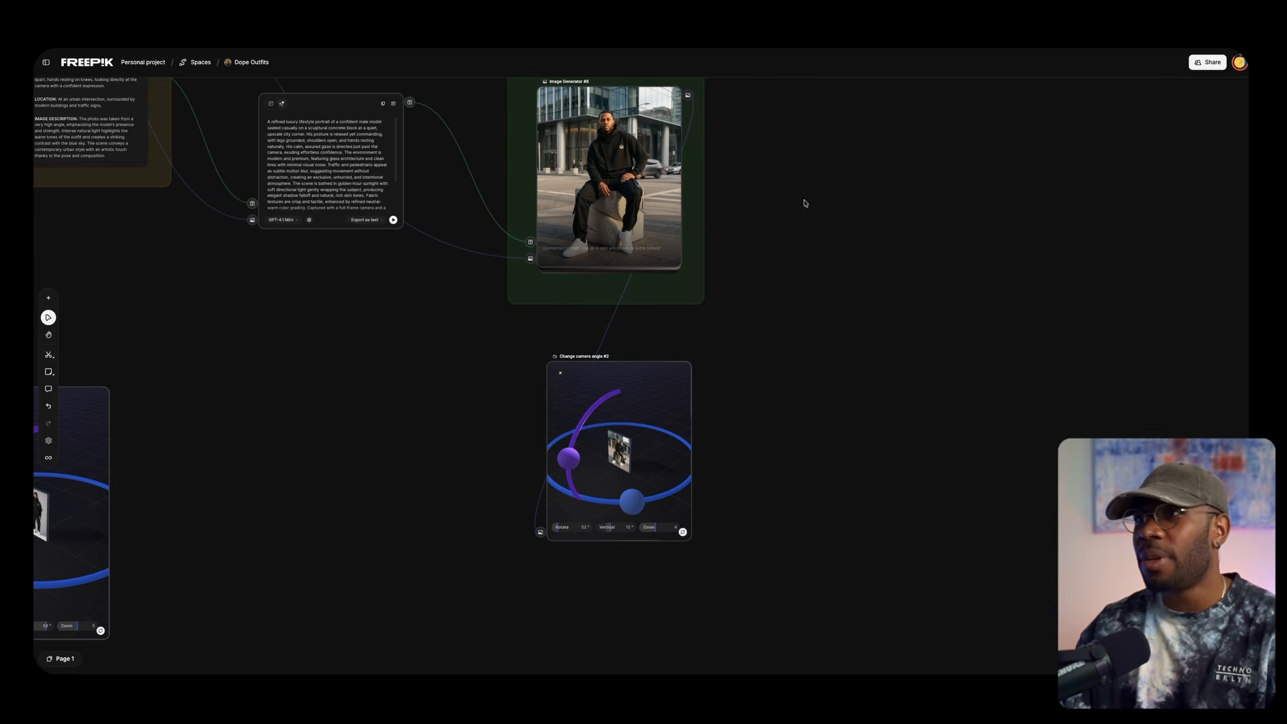
Try out a new Change camera angle node on Image Generator #8's output and delete it
left_click_drag(686, 96, 886, 402)
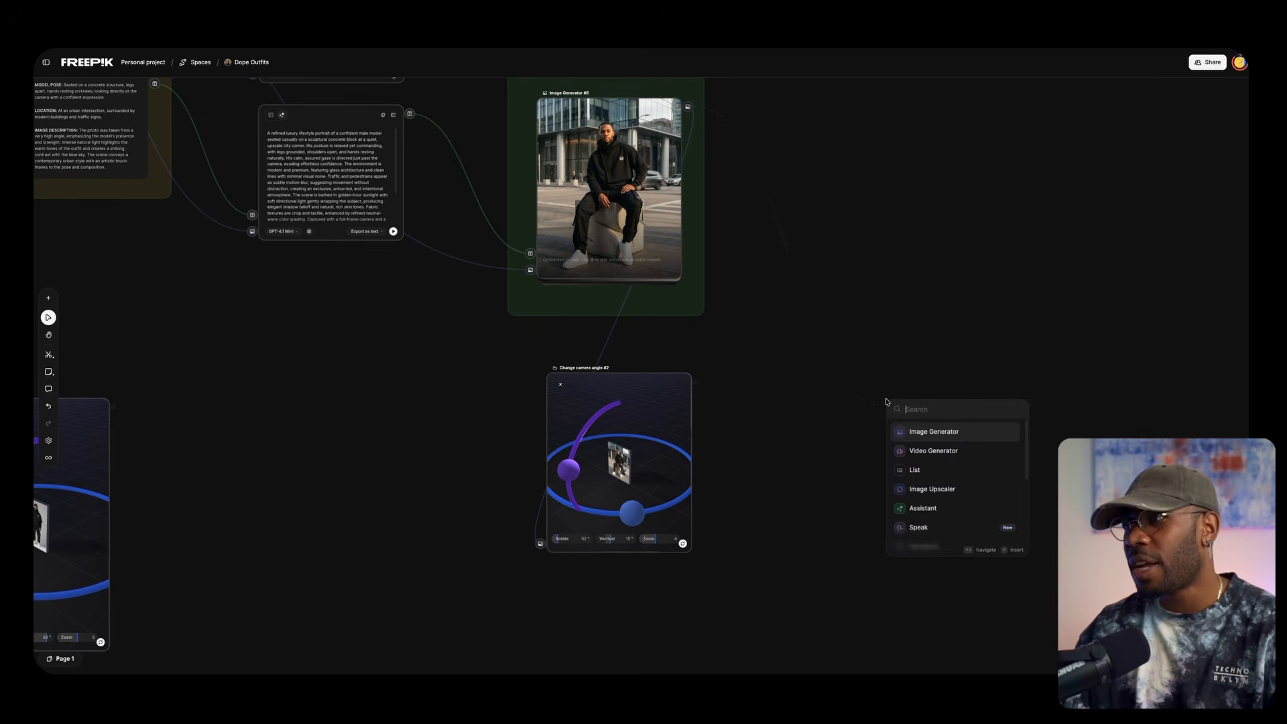
scroll(943, 506, "down", 5)
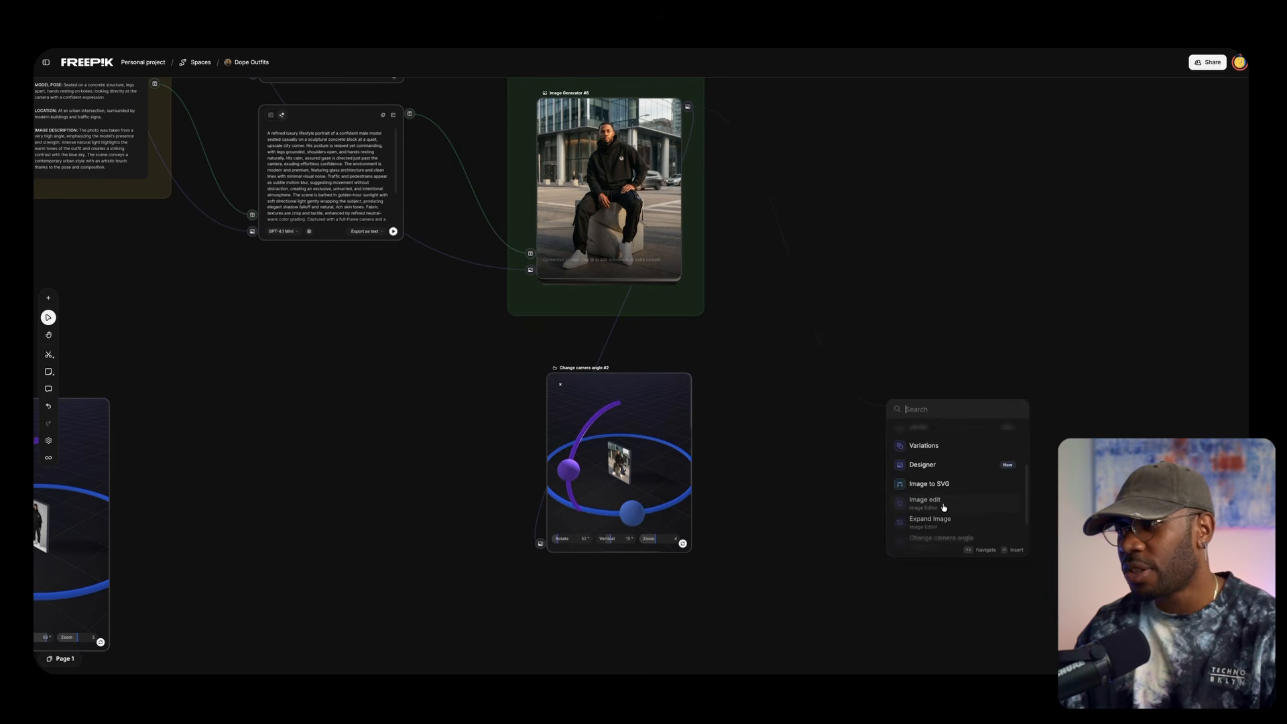
scroll(944, 508, "down", 1)
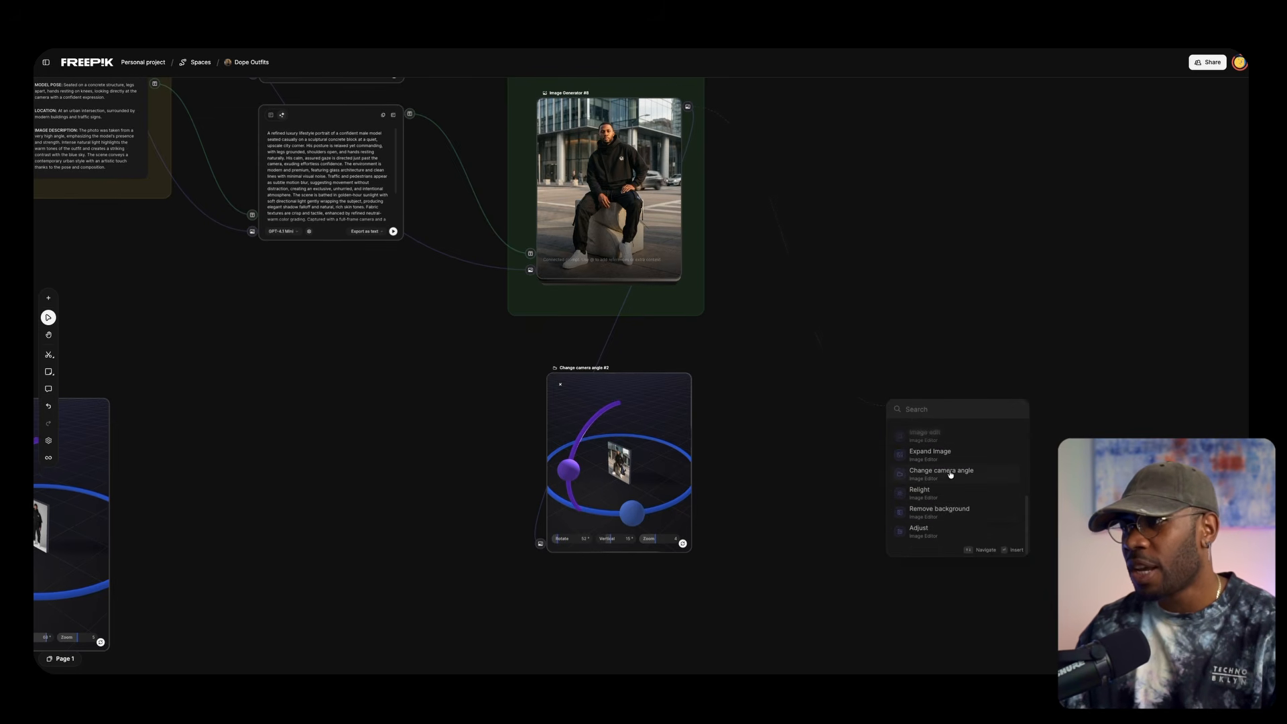
left_click(951, 473)
left_click_drag(600, 389, 667, 424)
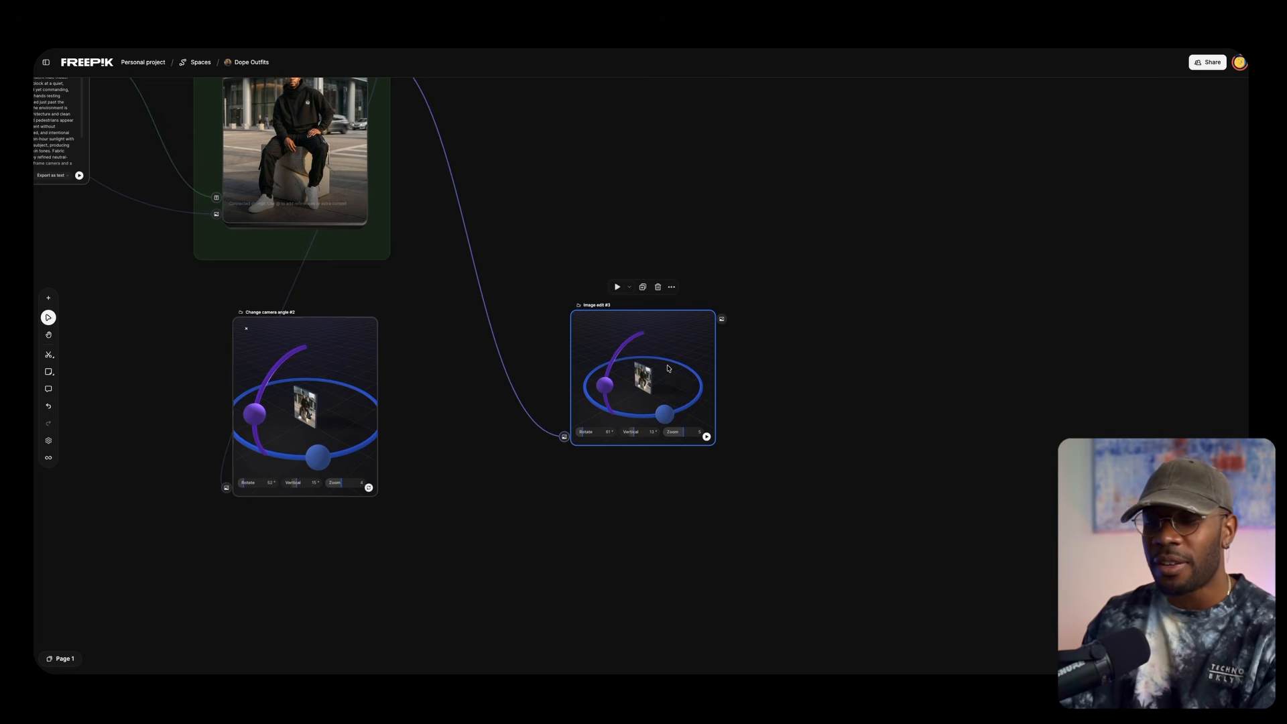
key("Delete")
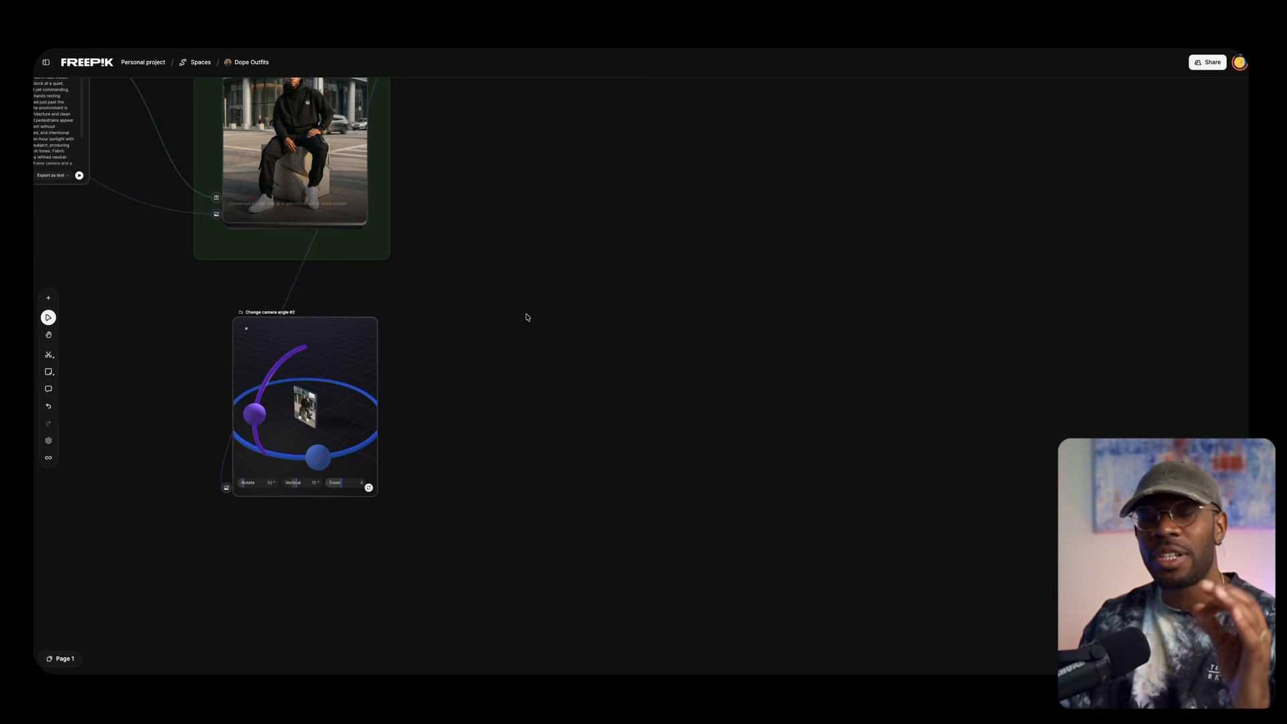
Close the 3D camera controls of Change camera angle #2 so the node shows its generated image
left_click(303, 371)
left_click(244, 331)
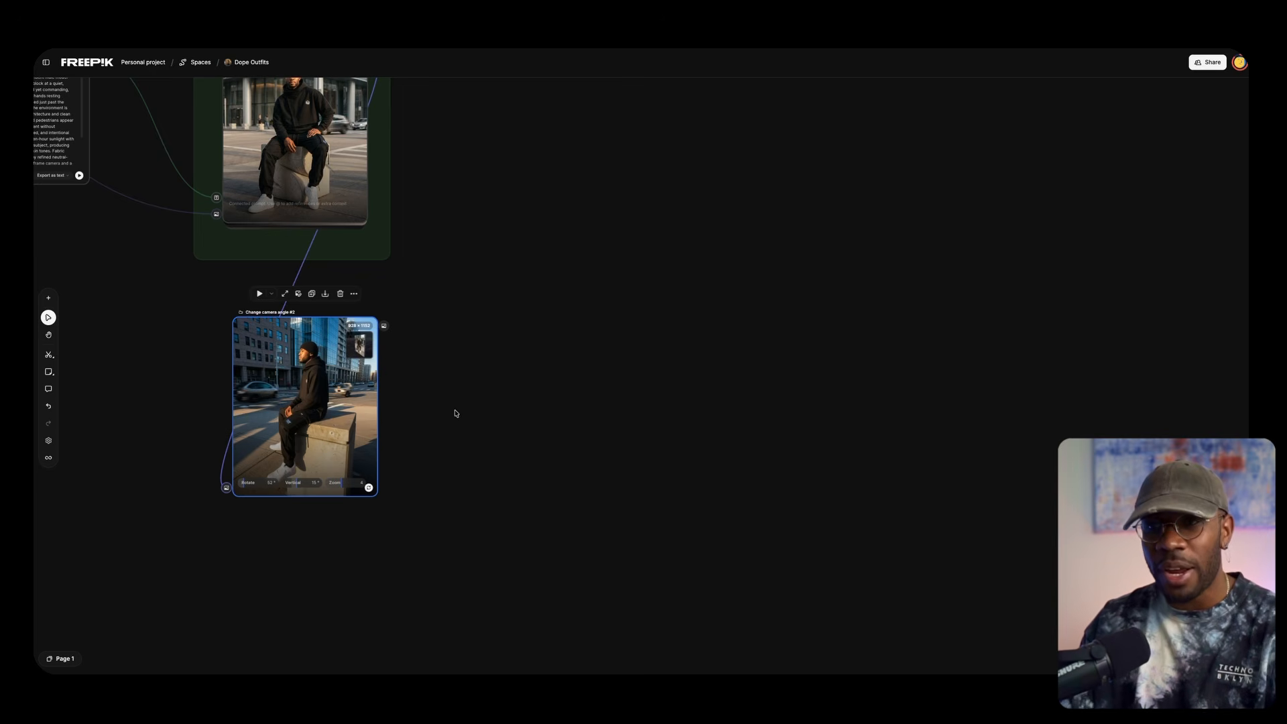
left_click_drag(440, 363, 682, 416)
left_click_drag(705, 316, 749, 441)
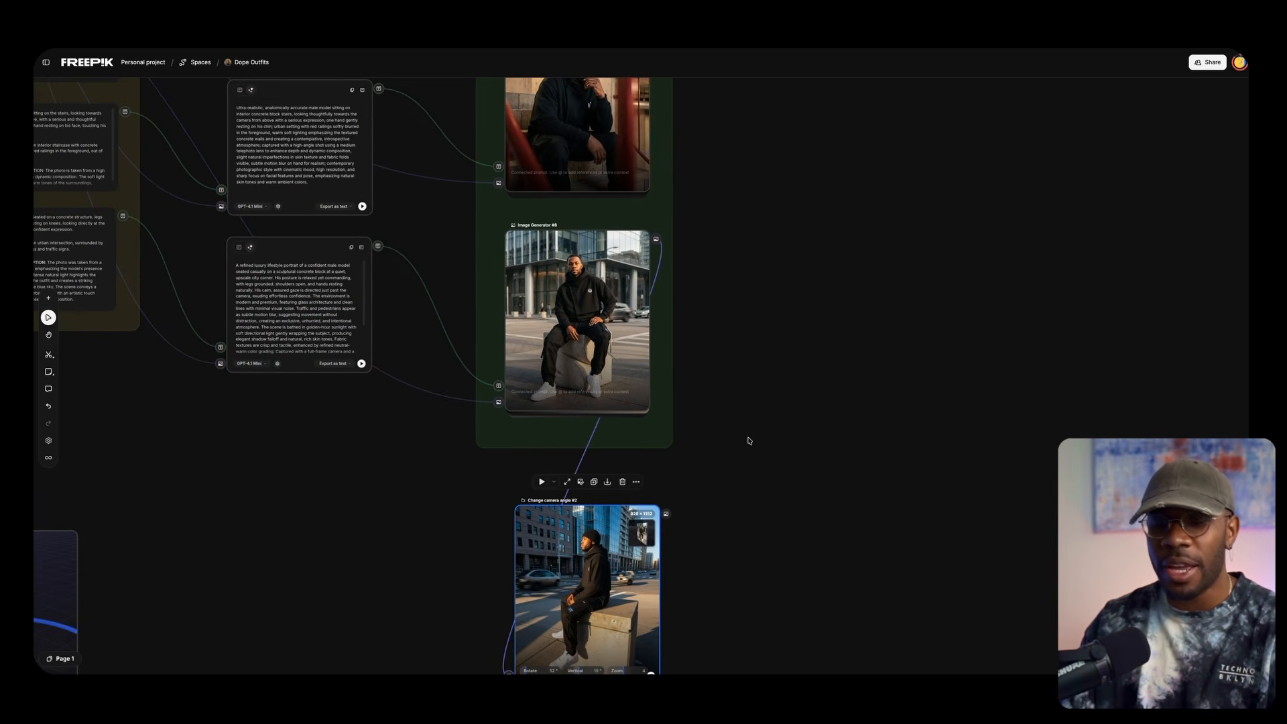
scroll(749, 426, "up", 3)
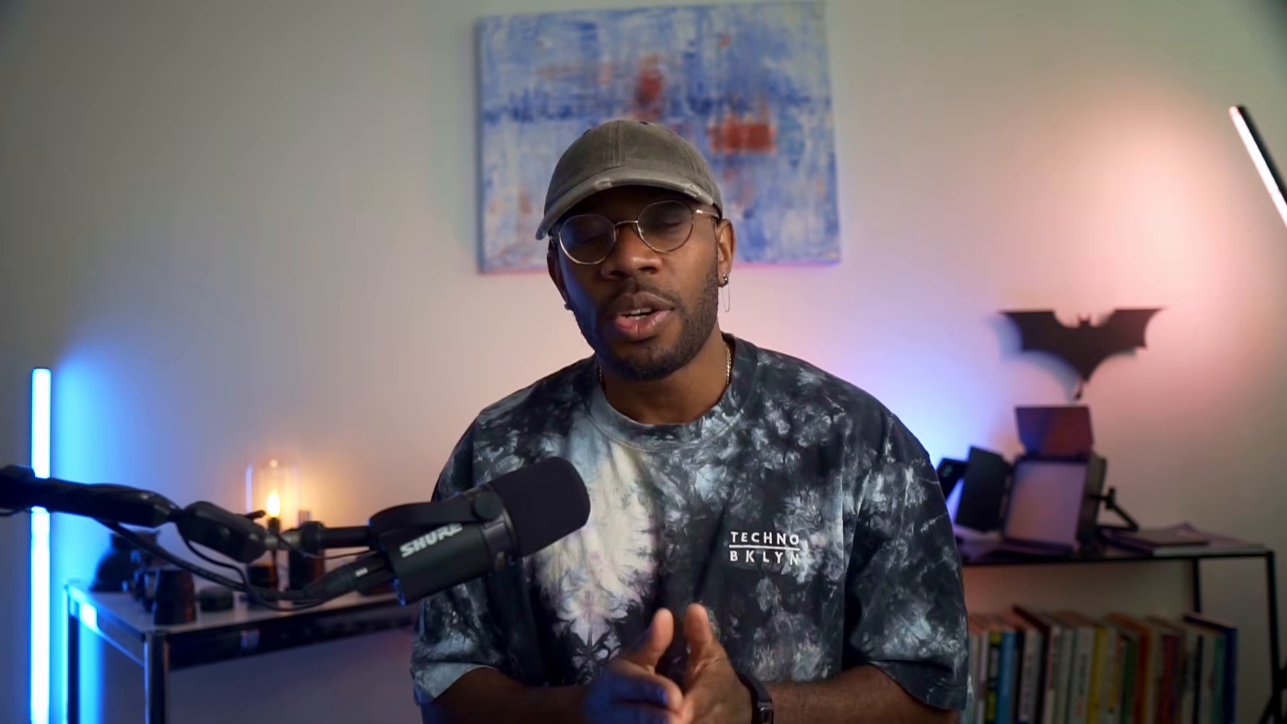